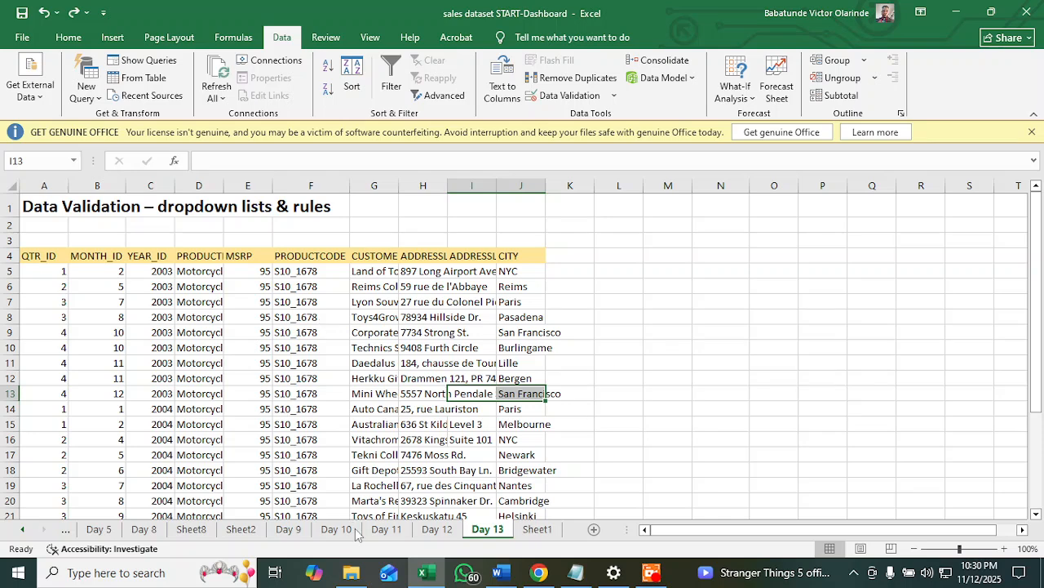
# Switch to Word and read the notes on what data validation is and how to apply it
pyautogui.click(501, 574)
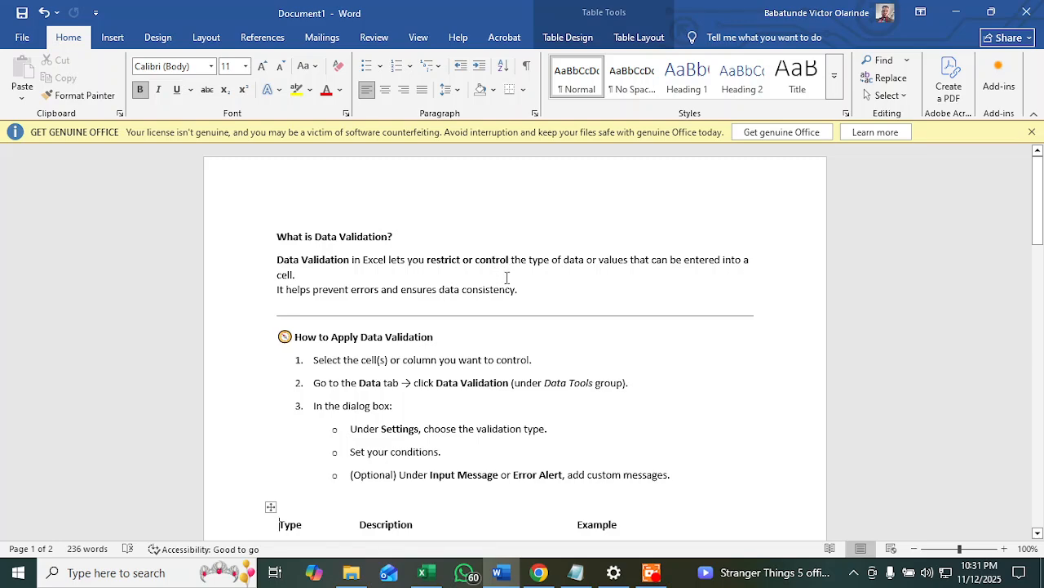
pyautogui.scroll(-5, 506, 278)
pyautogui.scroll(4, 507, 278)
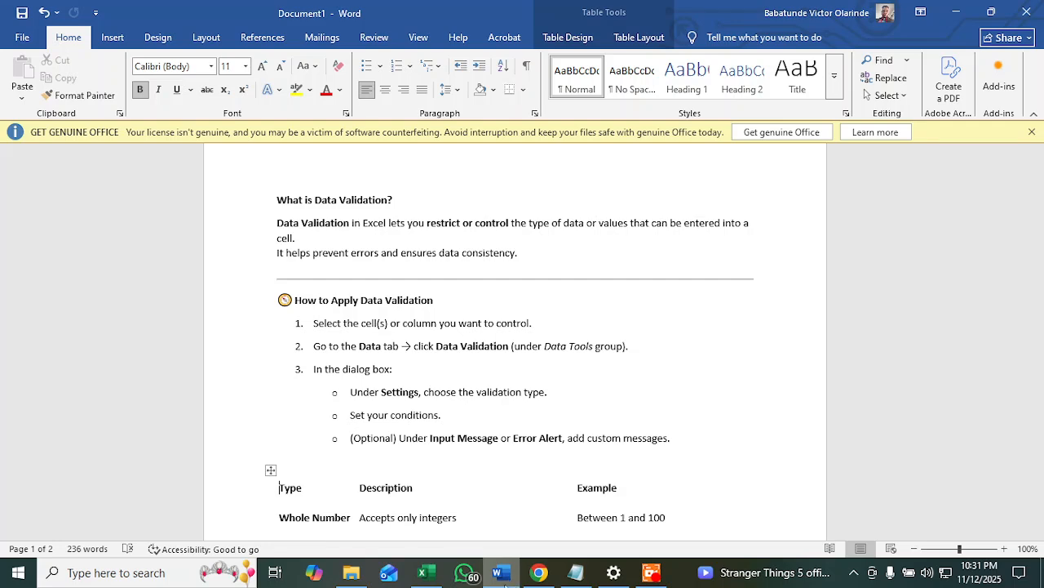
# Switch back to Excel and select the MONTH_ID values in cells B5 to B30 on the Day 13 sheet
pyautogui.click(423, 572)
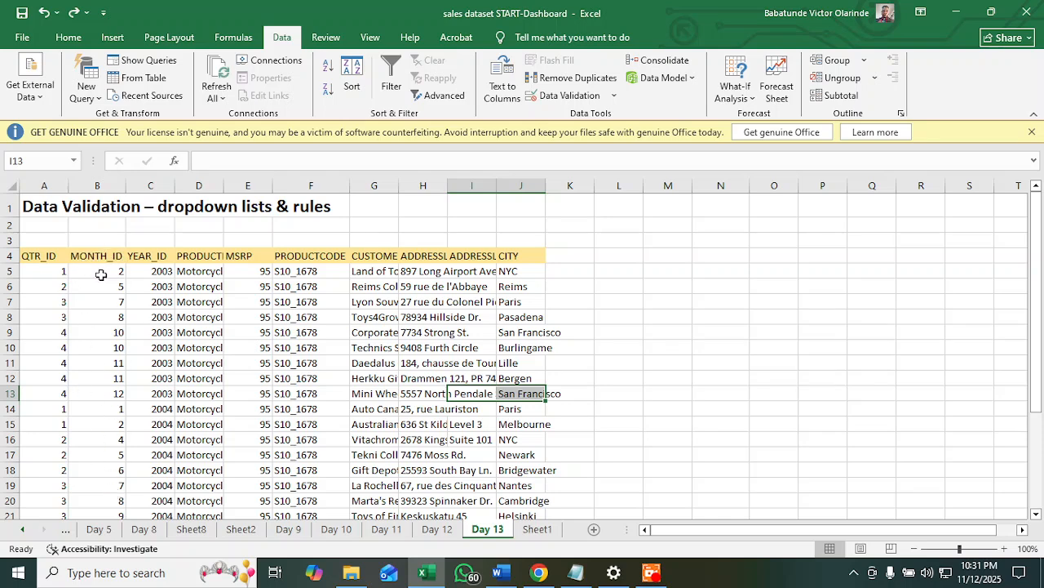
pyautogui.moveTo(102, 275)
pyautogui.mouseDown()
pyautogui.moveTo(114, 291)
pyautogui.moveTo(106, 396)
pyautogui.mouseUp()
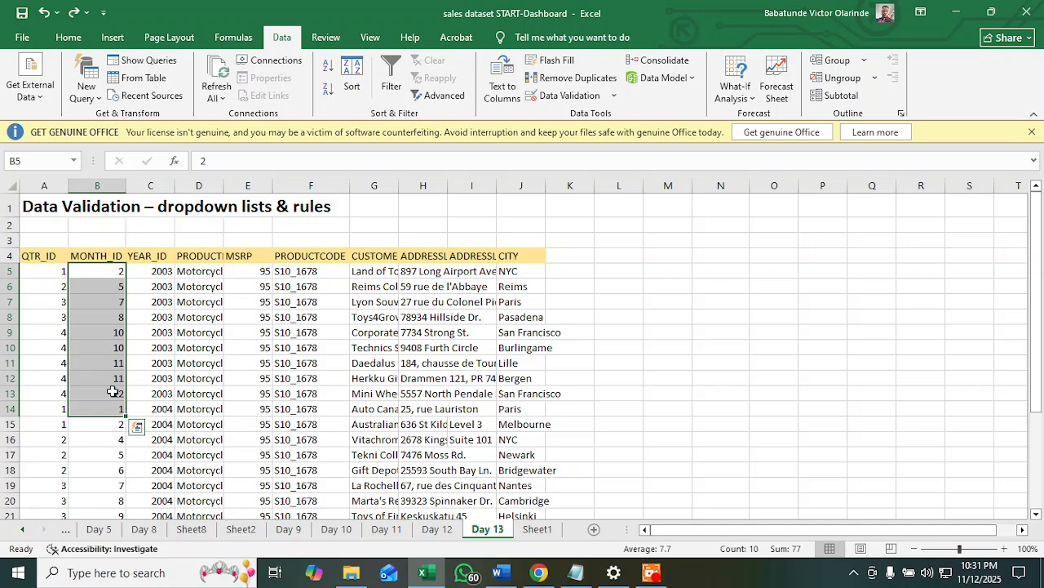
pyautogui.click(106, 326)
pyautogui.click(106, 275)
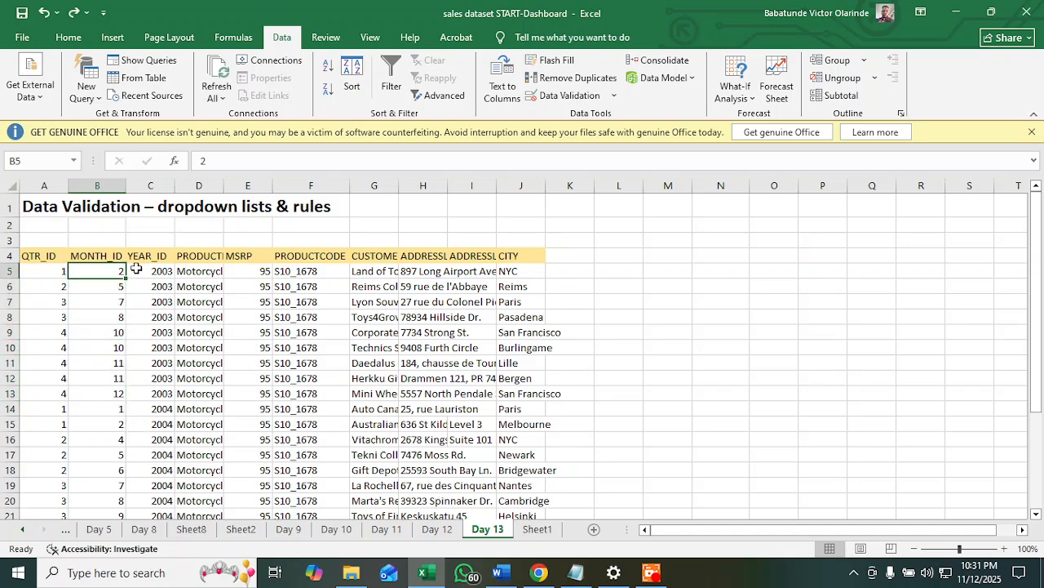
pyautogui.hotkey('shift', 'Down')
pyautogui.hotkey('shift', 'Down')
pyautogui.hotkey('shift', 'Down')
pyautogui.hotkey('shift', 'Down')
pyautogui.hotkey('shift', 'Down')
pyautogui.hotkey('shift', 'Down')
pyautogui.hotkey('shift', 'Down')
pyautogui.hotkey('shift', 'Down')
pyautogui.hotkey('shift', 'Down')
pyautogui.hotkey('shift', 'Down')
pyautogui.hotkey('shift', 'Down')
pyautogui.hotkey('shift', 'Down')
pyautogui.hotkey('shift', 'Down')
pyautogui.hotkey('shift', 'Down')
pyautogui.hotkey('shift', 'Down')
pyautogui.hotkey('shift', 'Down')
pyautogui.hotkey('shift', 'Down')
pyautogui.hotkey('shift', 'Down')
pyautogui.hotkey('shift', 'Down')
pyautogui.hotkey('shift', 'Down')
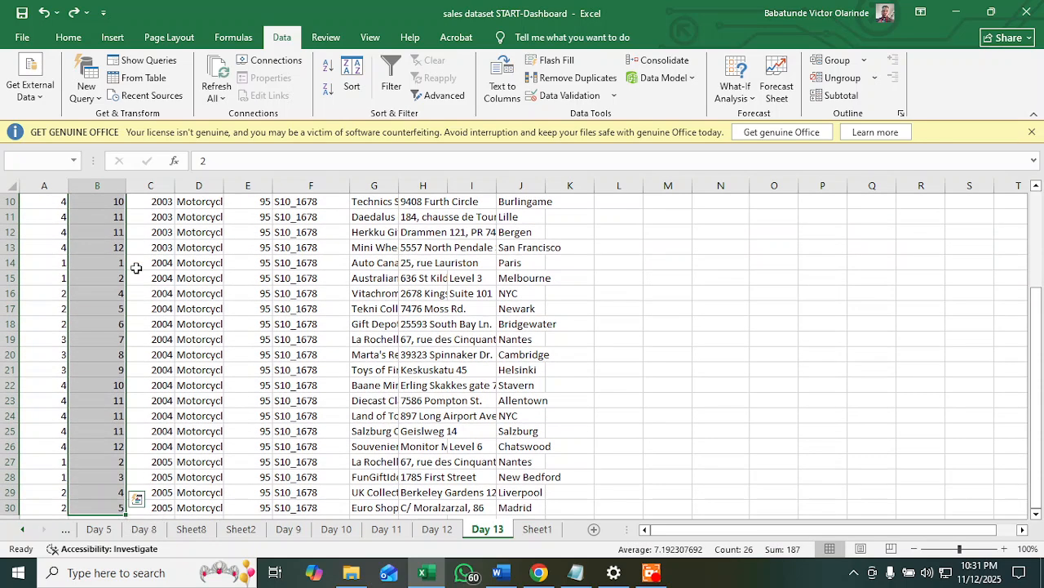
pyautogui.scroll(3, 137, 268)
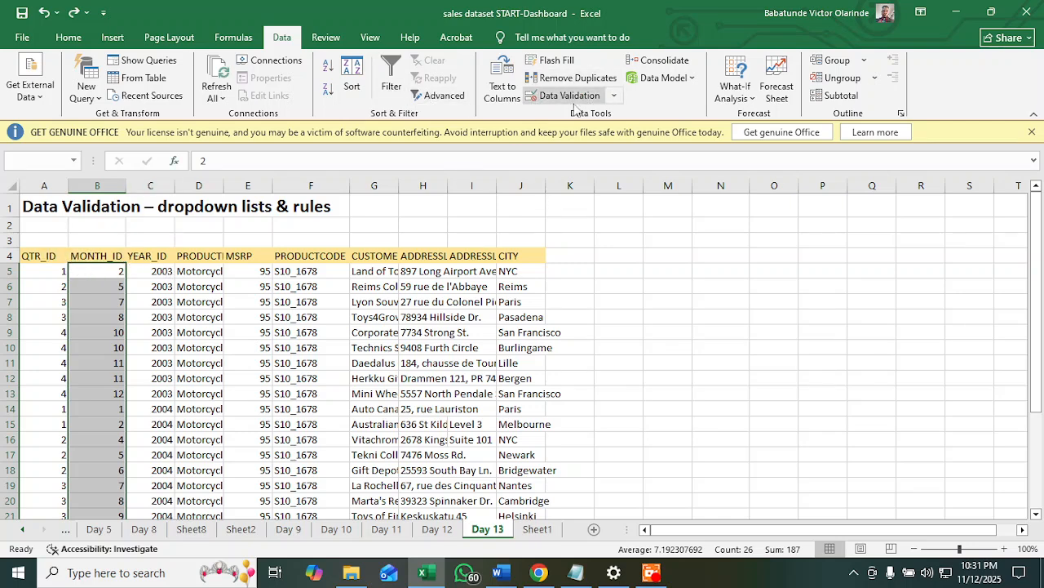
pyautogui.click(30, 42)
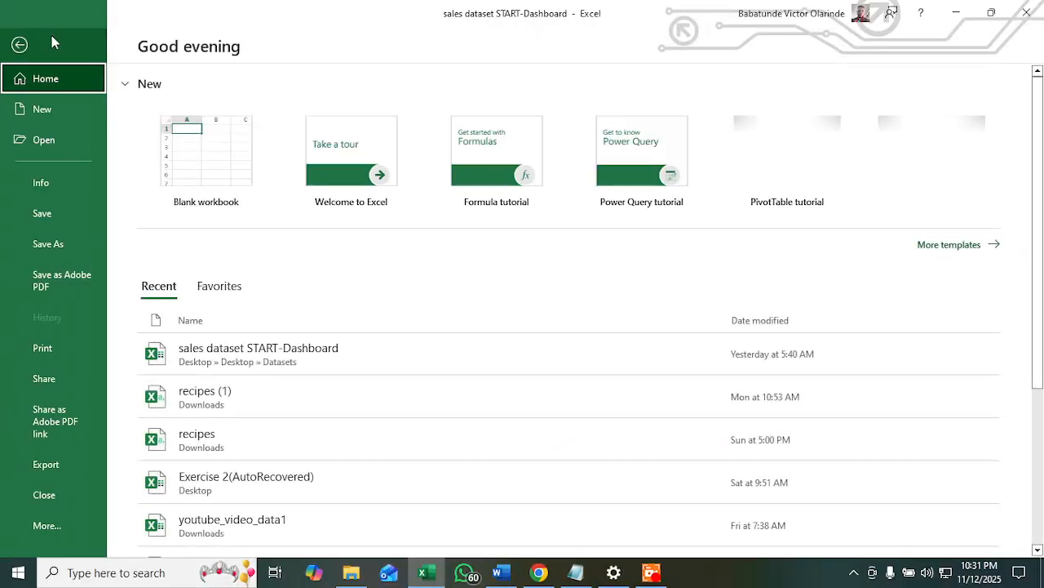
pyautogui.press('Escape')
pyautogui.click(69, 39)
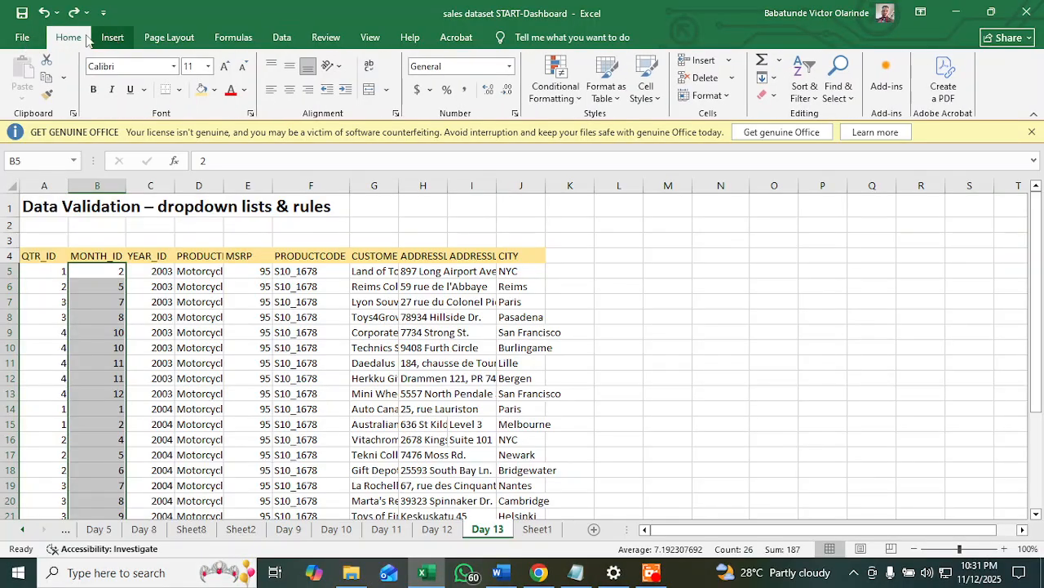
pyautogui.click(283, 38)
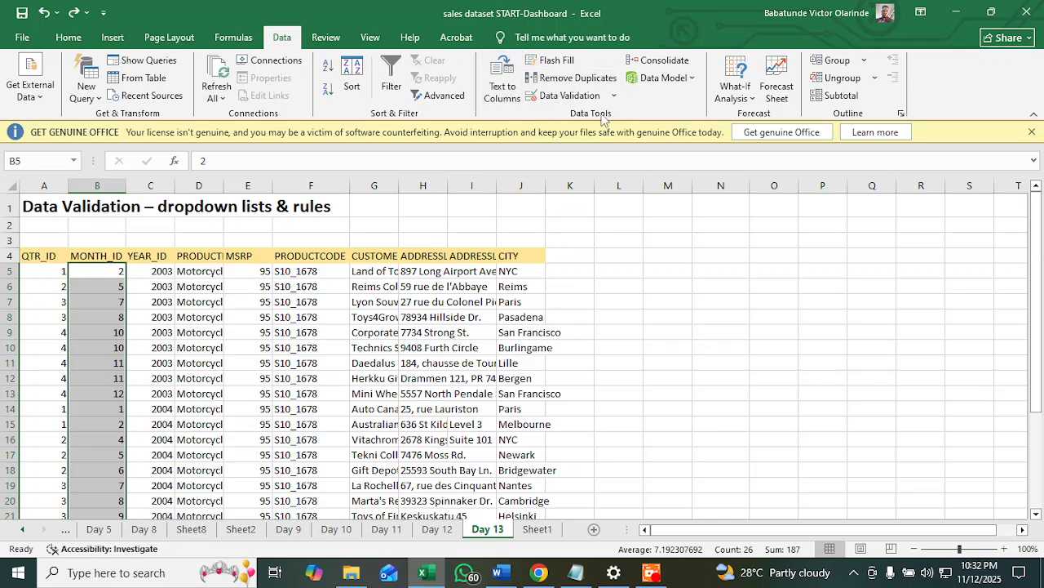
# Set up a data validation rule for the selected month cells allowing whole numbers between a minimum of 1 and a maximum
pyautogui.click(563, 95)
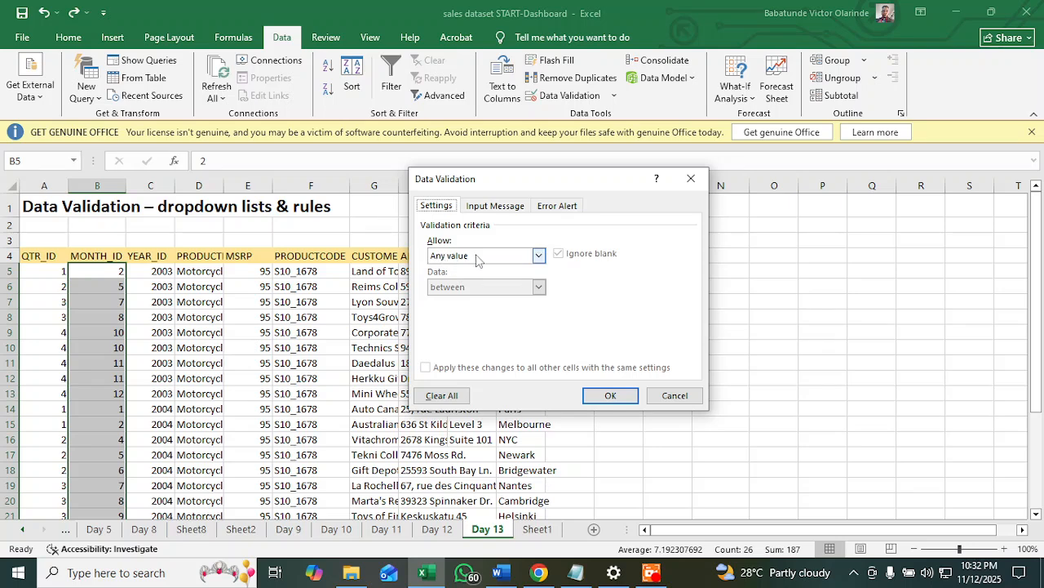
pyautogui.click(538, 256)
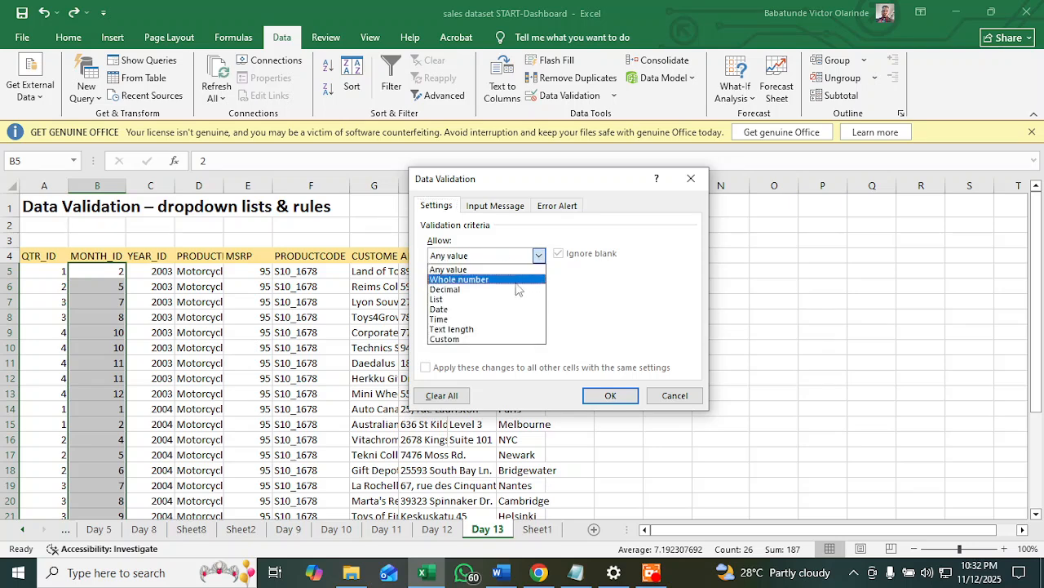
pyautogui.click(469, 282)
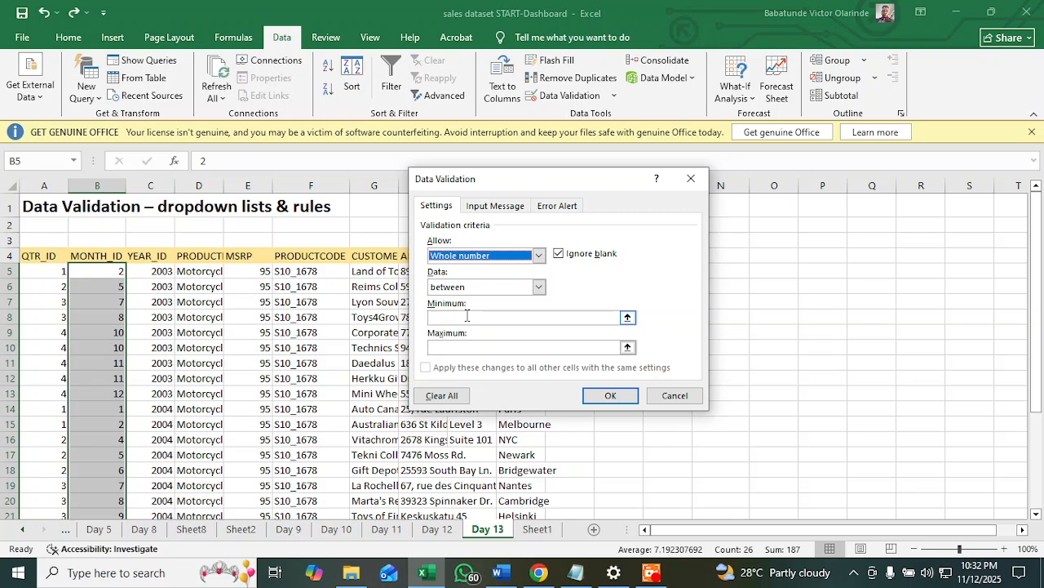
pyautogui.click(447, 318)
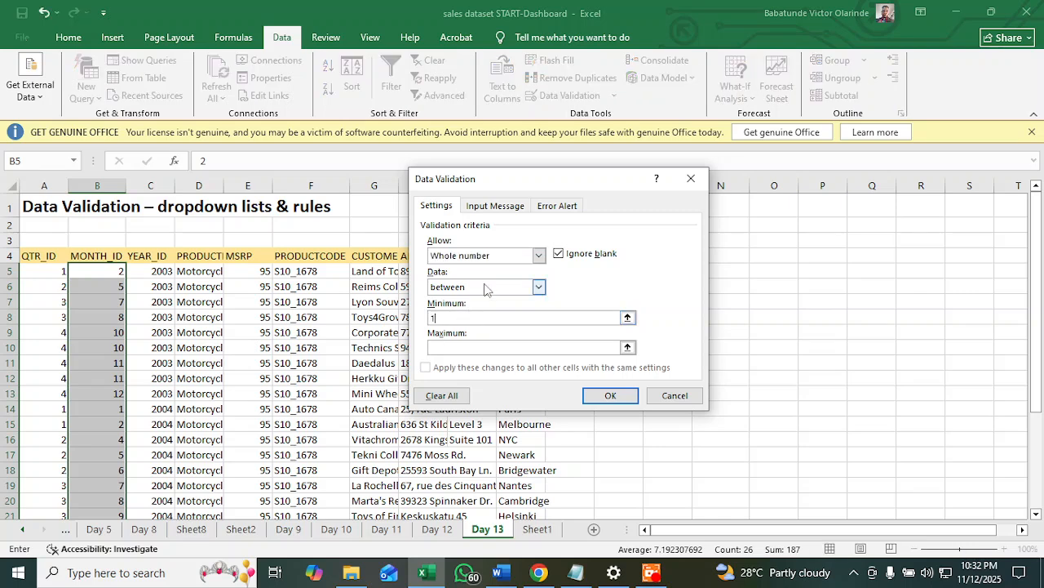
pyautogui.click(476, 348)
# Give the rule a Stop-style error alert with the message "Not month" and apply the validation
pyautogui.click(504, 208)
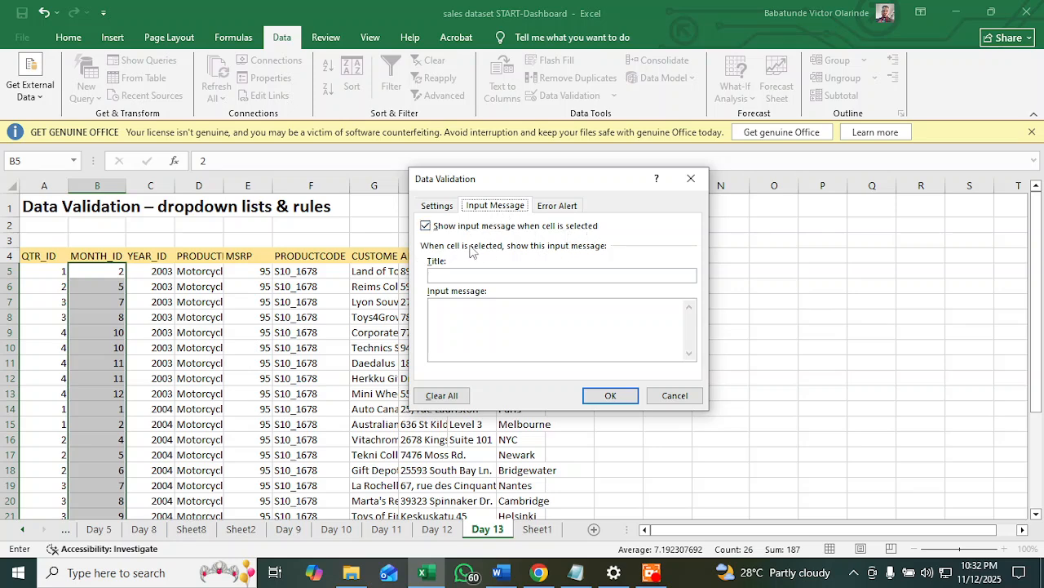
pyautogui.click(563, 207)
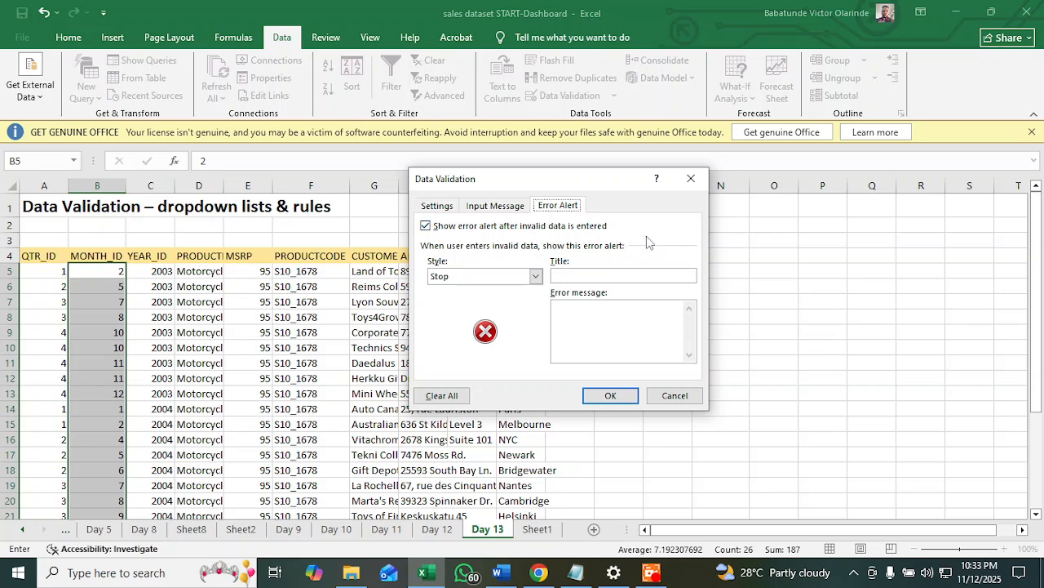
pyautogui.click(579, 313)
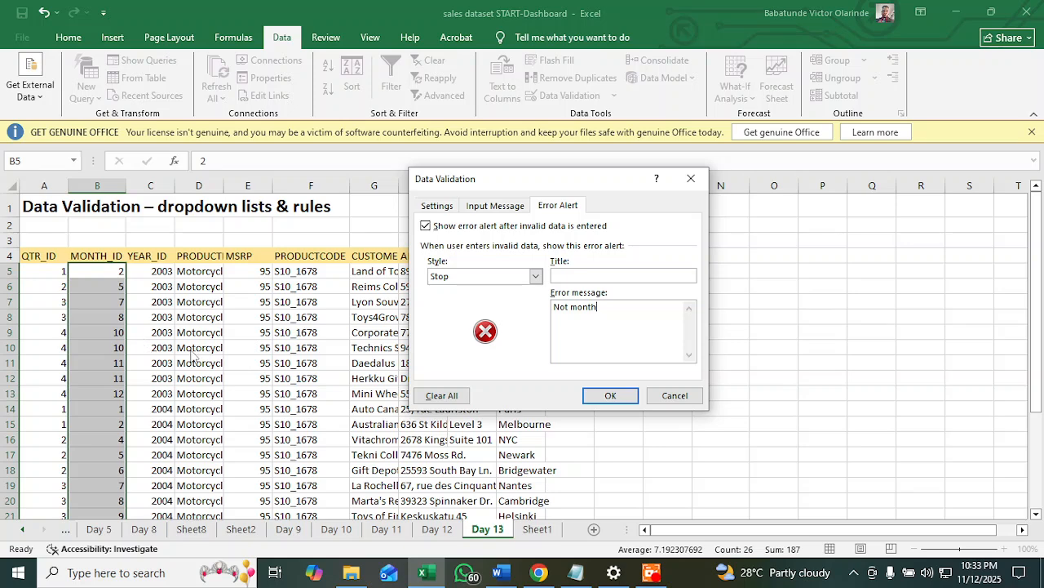
pyautogui.click(610, 395)
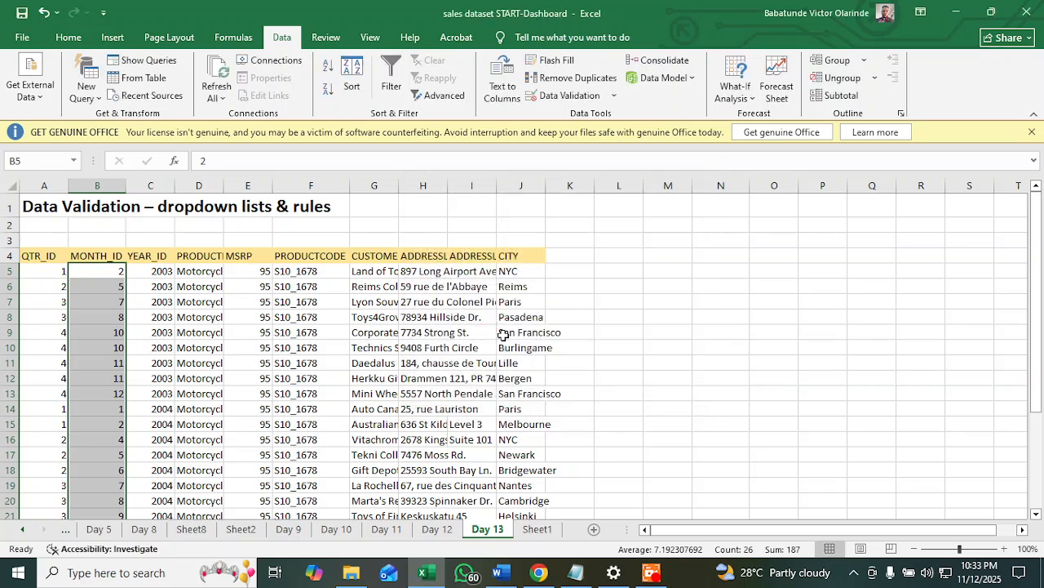
# Test the month rule by trying to enter 13 in cell B8, and cancel the entry
pyautogui.click(121, 318)
pyautogui.write('1')
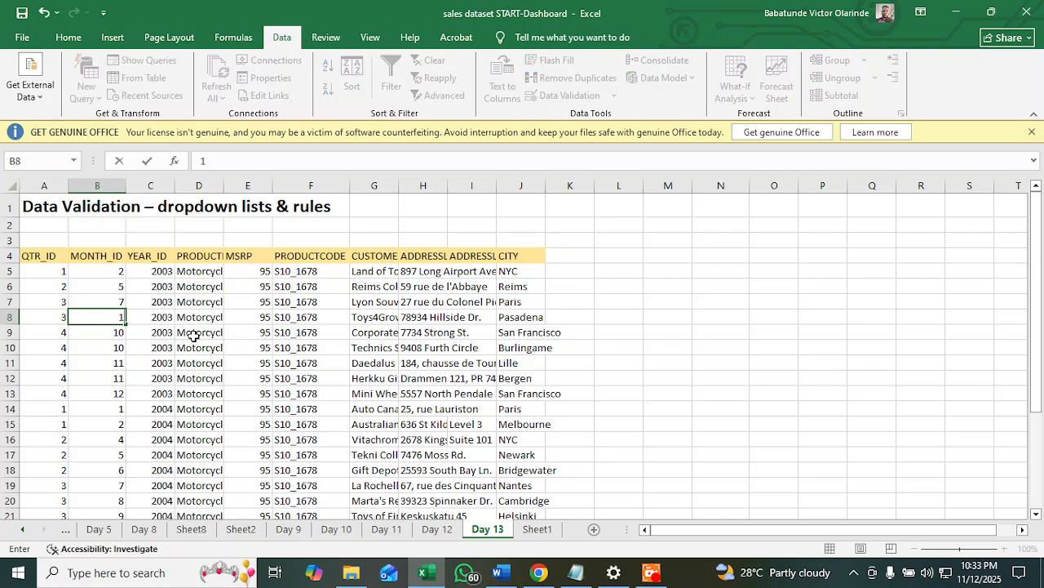
pyautogui.write('3')
pyautogui.press('Return')
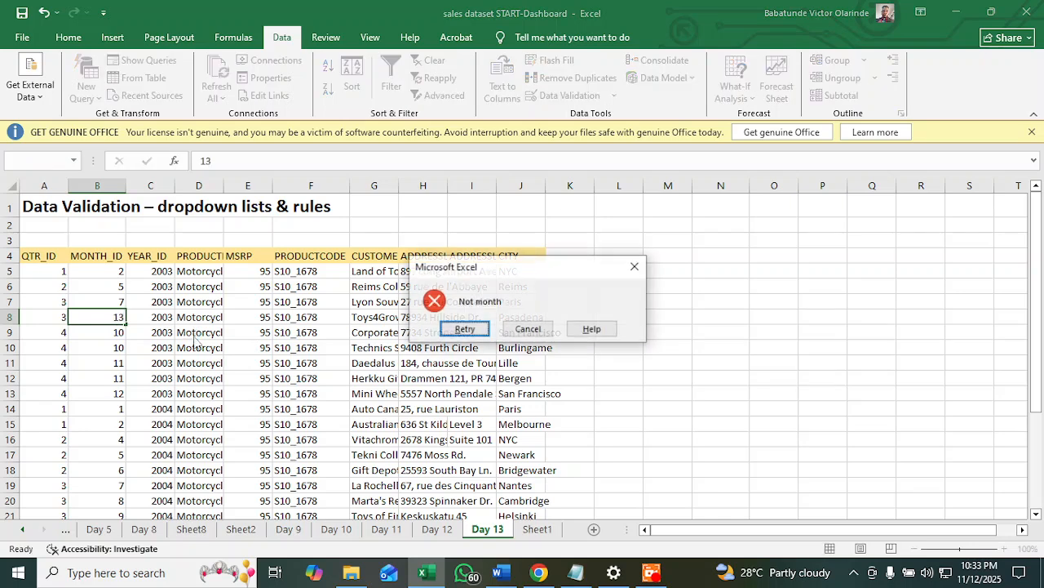
pyautogui.click(535, 333)
pyautogui.click(341, 315)
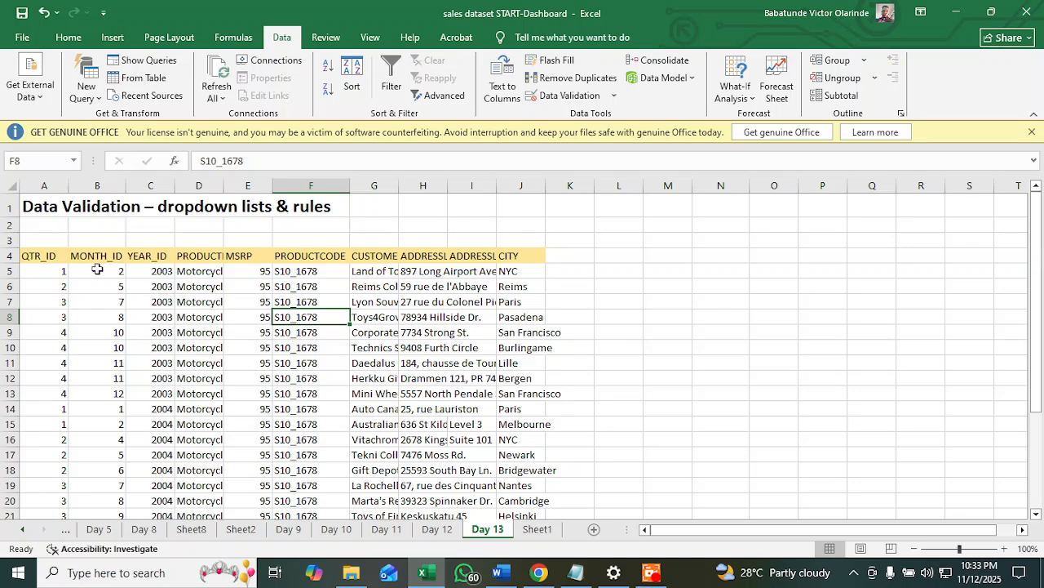
pyautogui.scroll(-3, 97, 269)
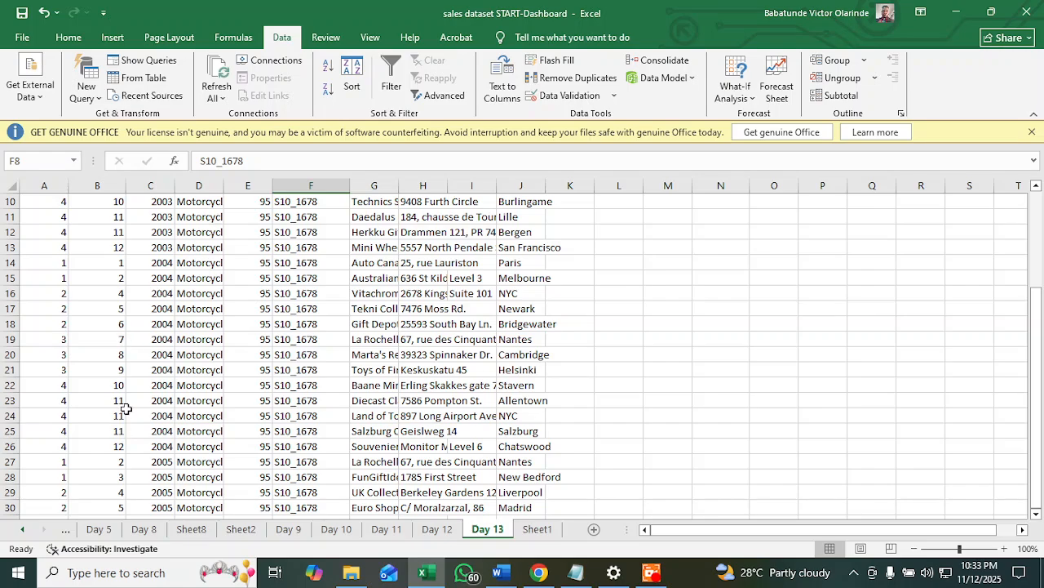
pyautogui.scroll(3, 121, 351)
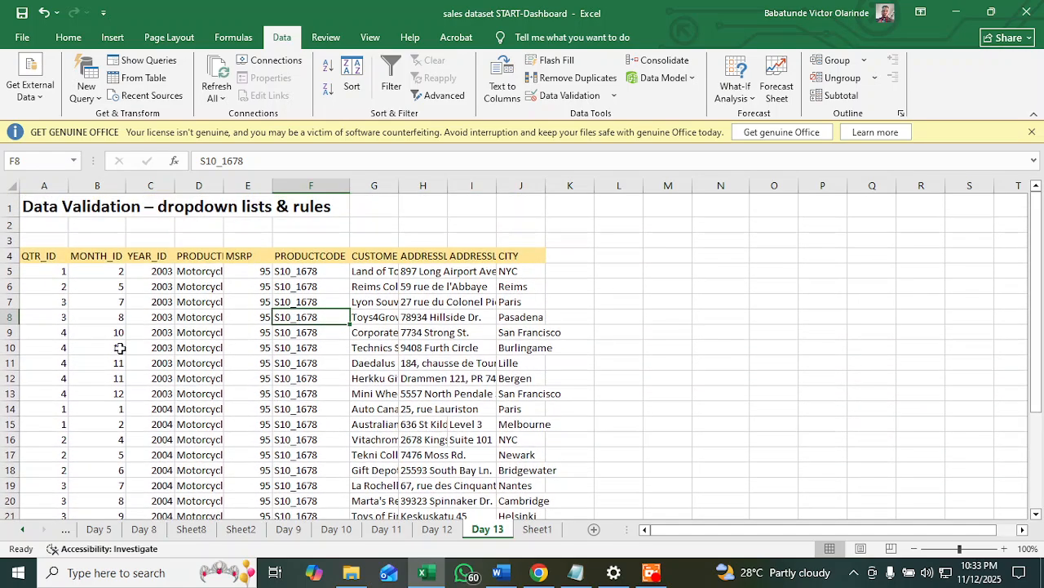
pyautogui.scroll(-3, 115, 337)
pyautogui.scroll(-1, 116, 339)
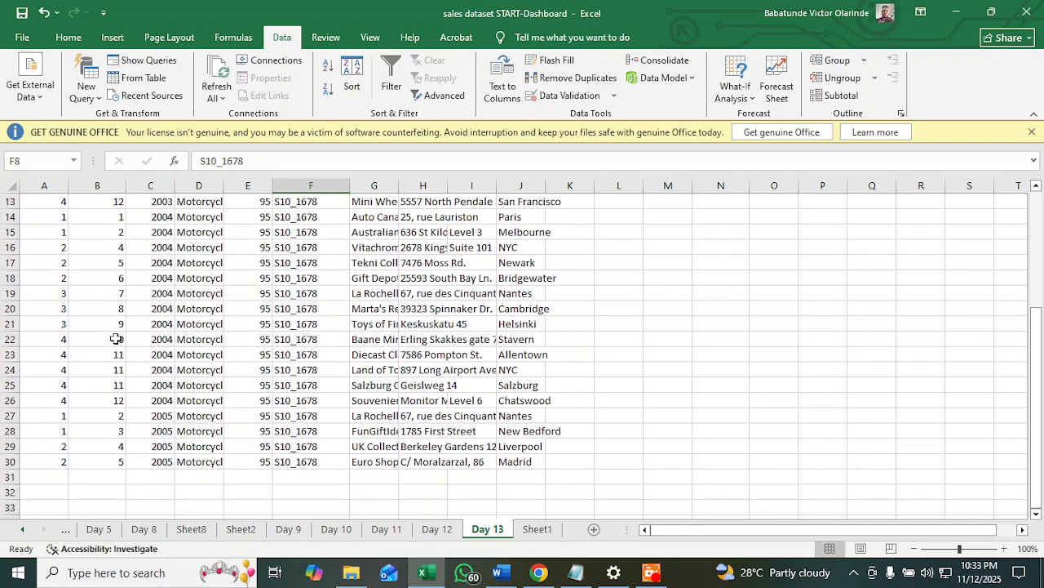
pyautogui.scroll(4, 118, 336)
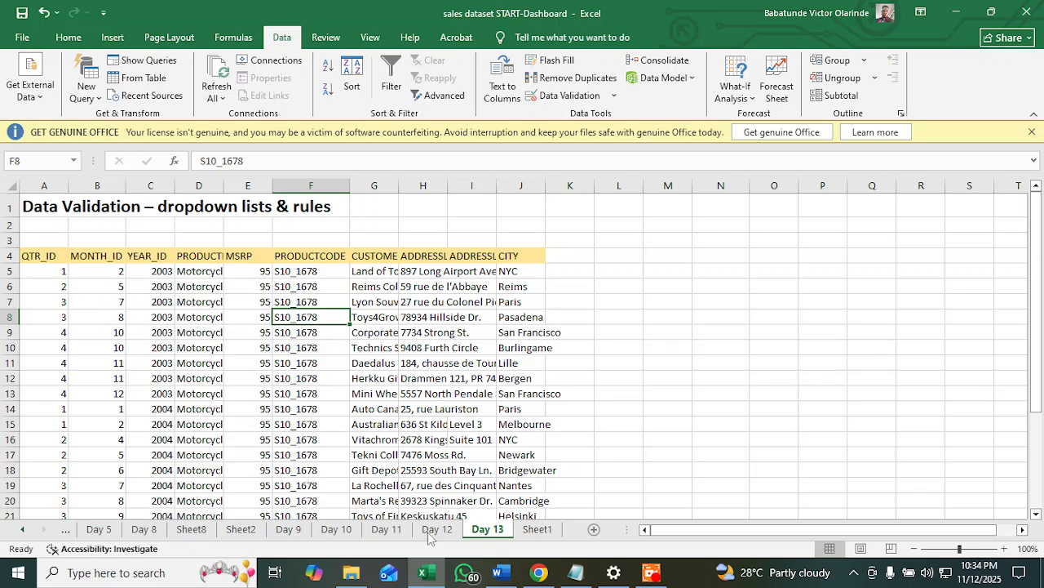
# Switch to Word, study the table of validation types with their descriptions and examples, and return to the Excel workbook
pyautogui.click(501, 572)
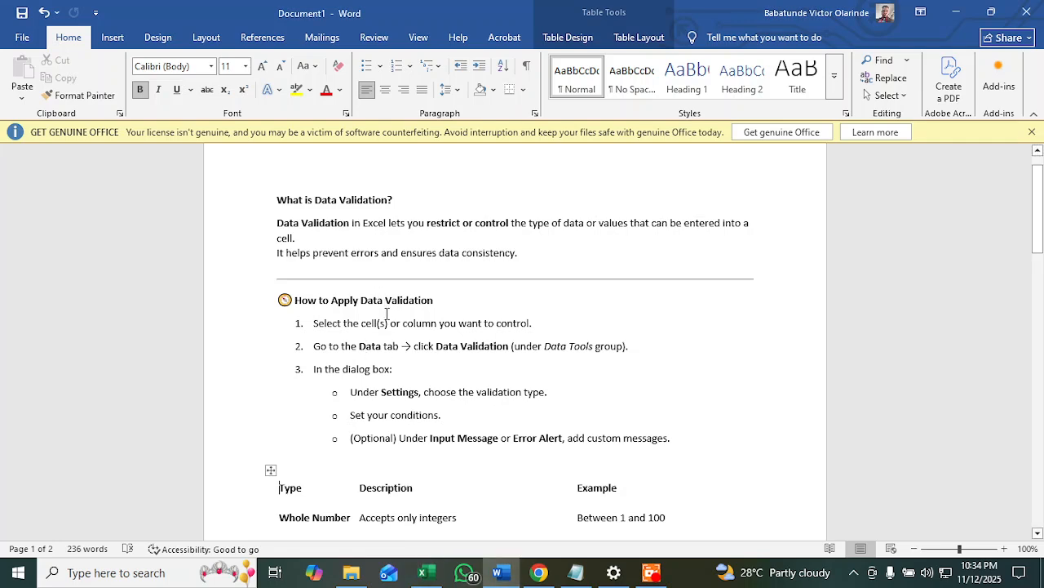
pyautogui.scroll(-3, 387, 314)
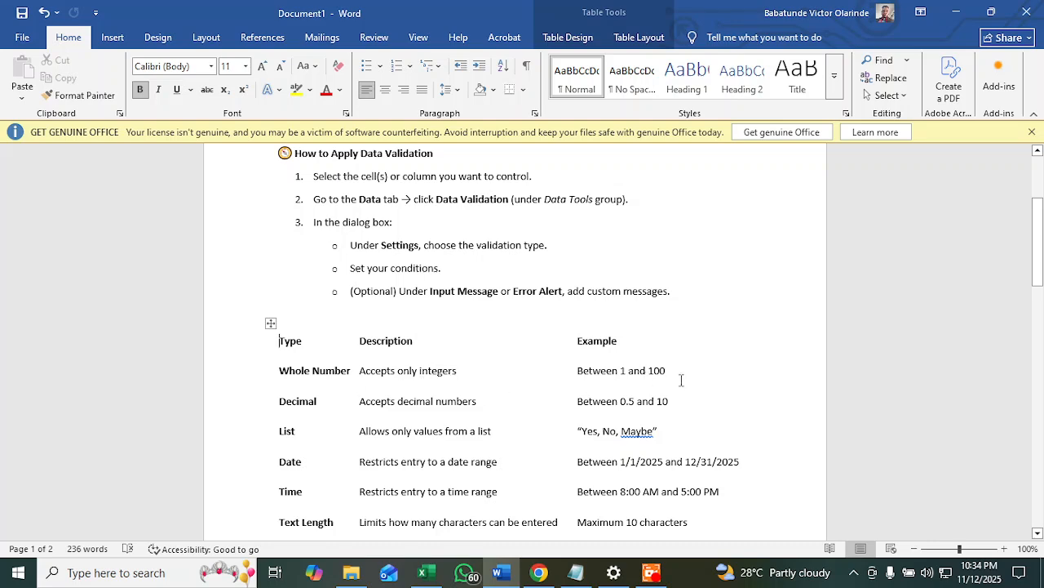
pyautogui.scroll(-3, 682, 380)
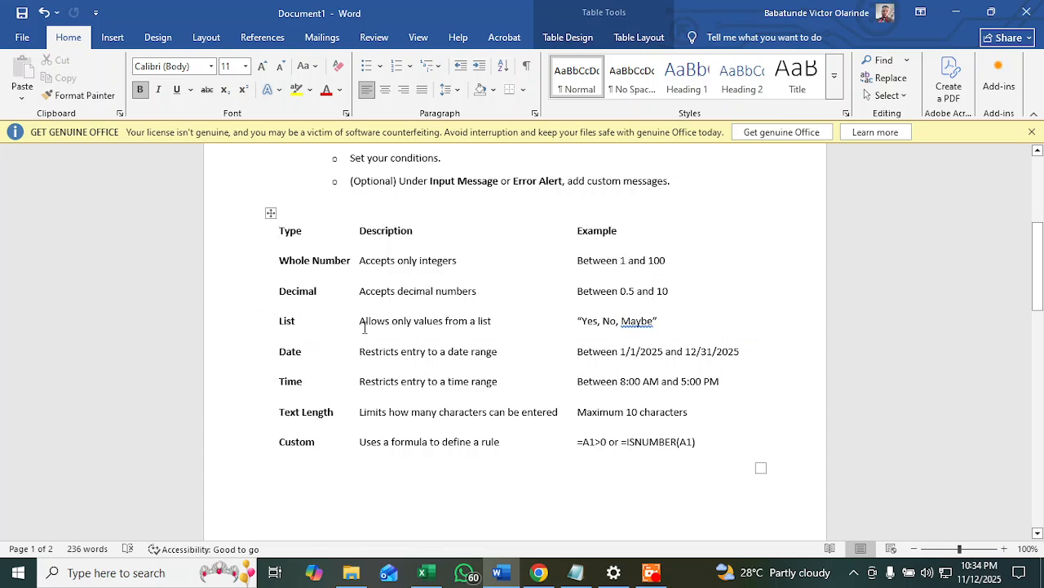
pyautogui.click(423, 572)
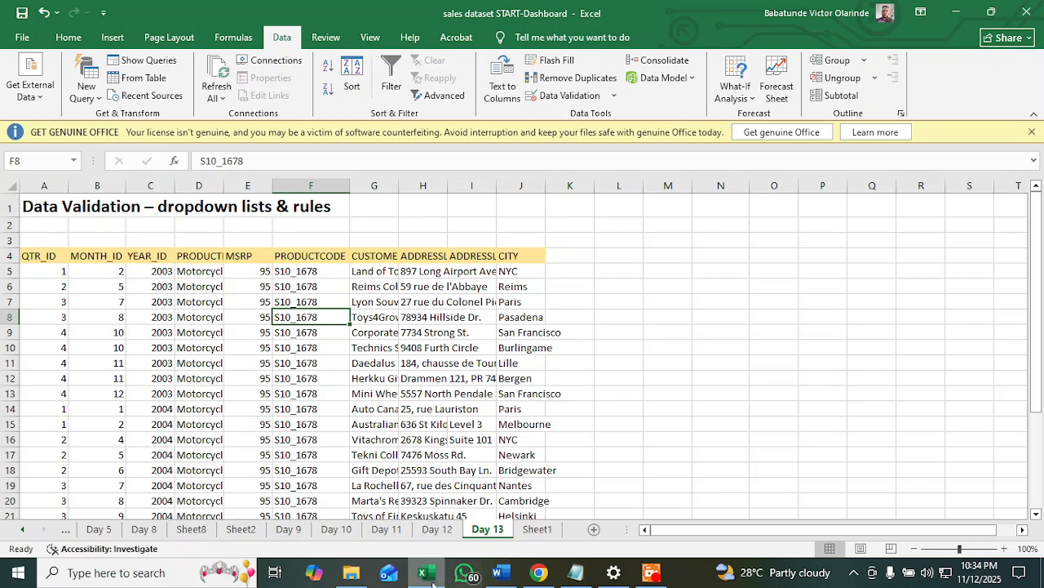
pyautogui.click(500, 572)
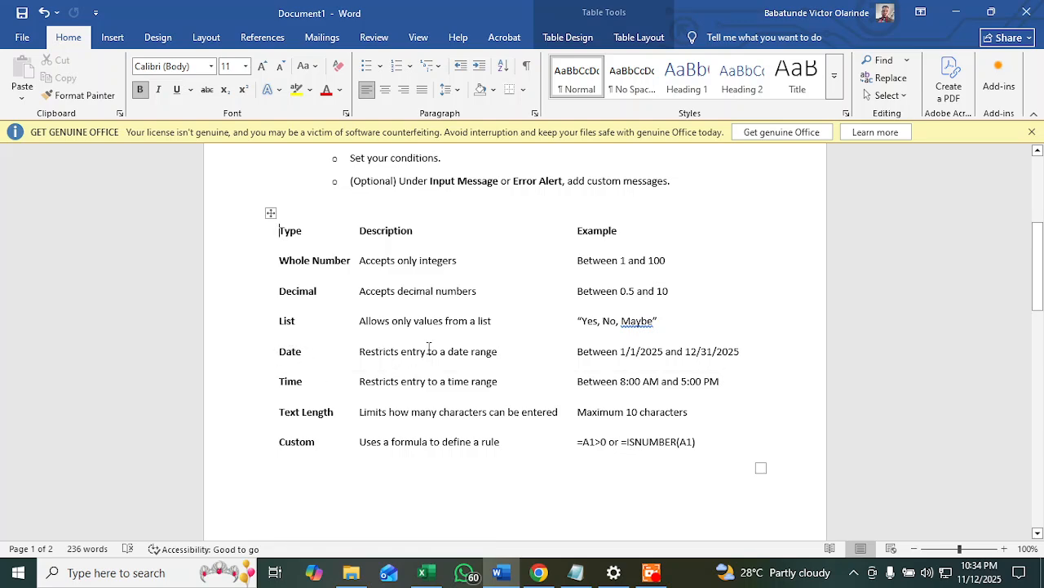
pyautogui.click(501, 572)
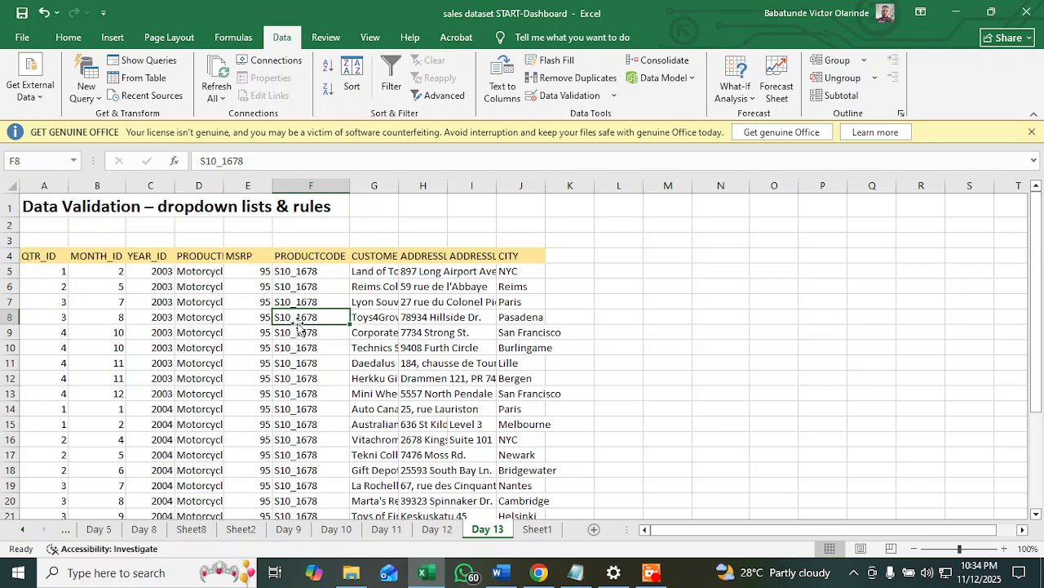
pyautogui.click(566, 270)
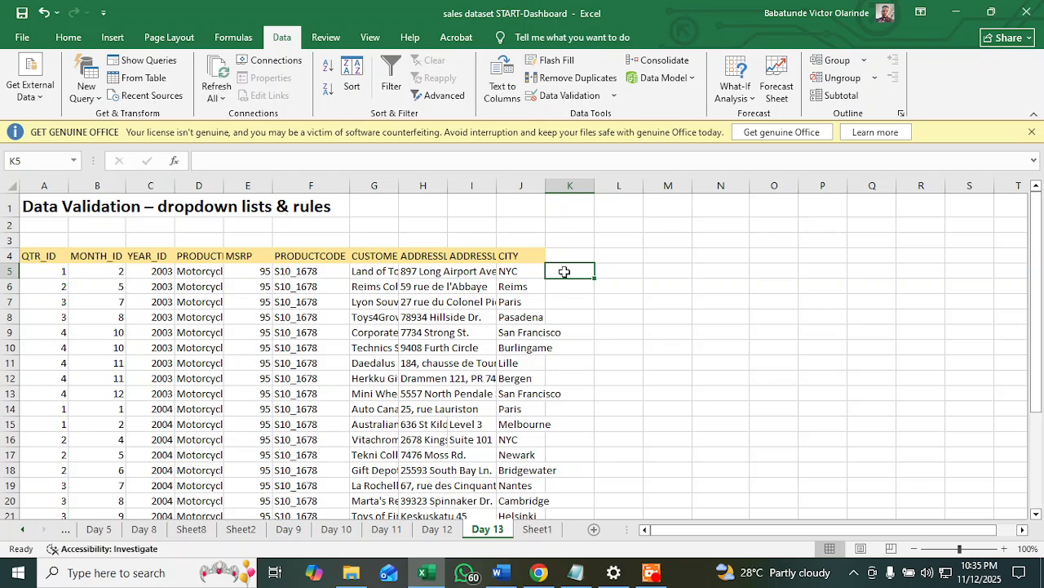
pyautogui.hotkey('ctrl', 'shift', 'Down')
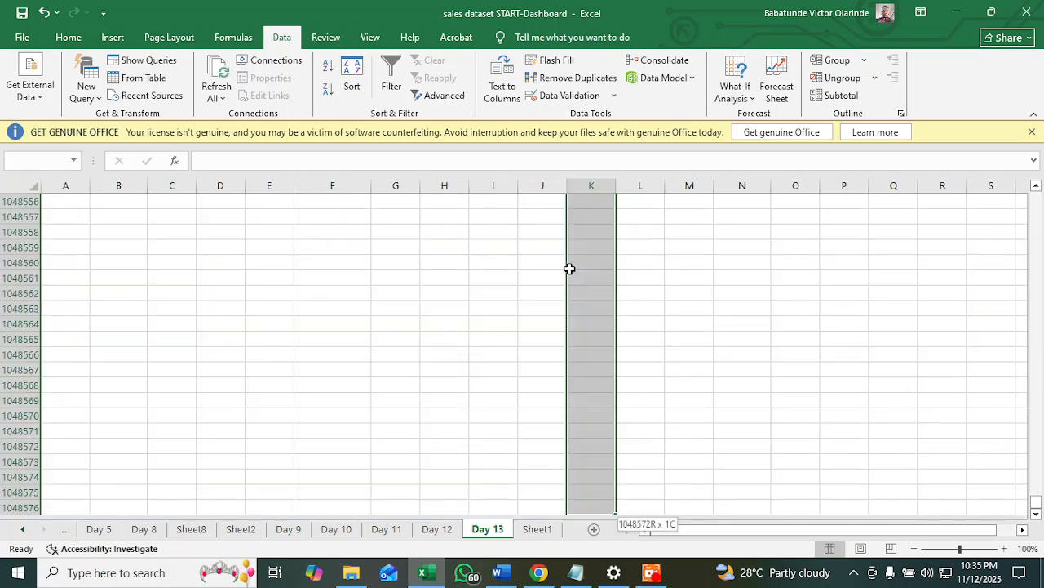
pyautogui.hotkey('ctrl', 'shift', 'Up')
pyautogui.press('Down')
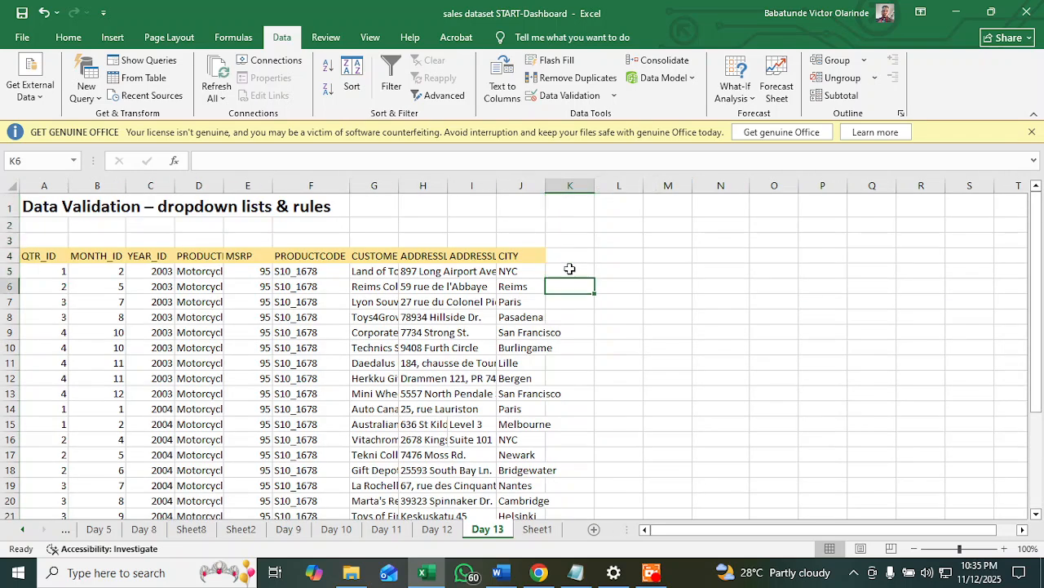
pyautogui.click(570, 268)
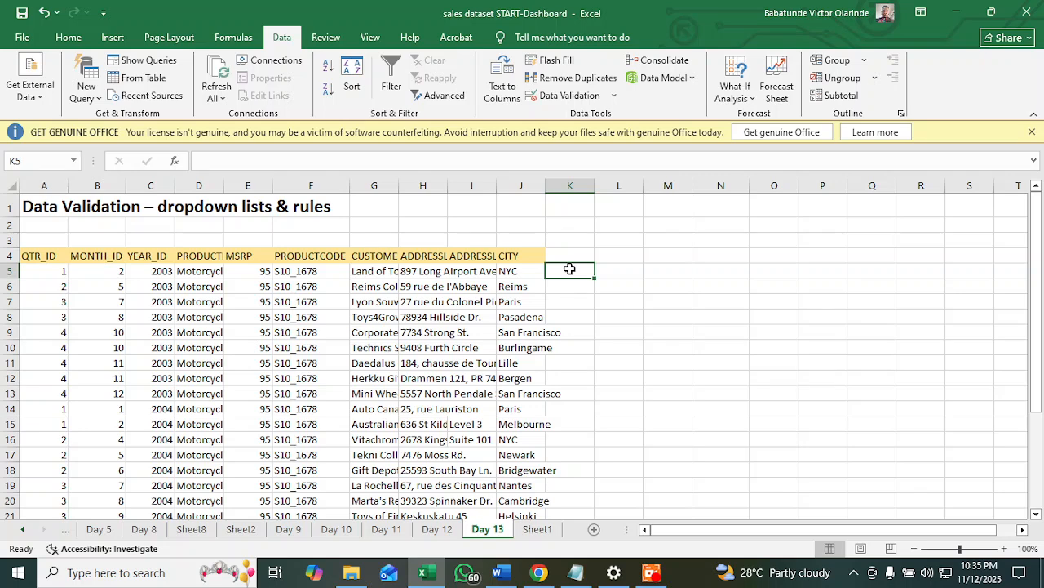
pyautogui.press('Down')
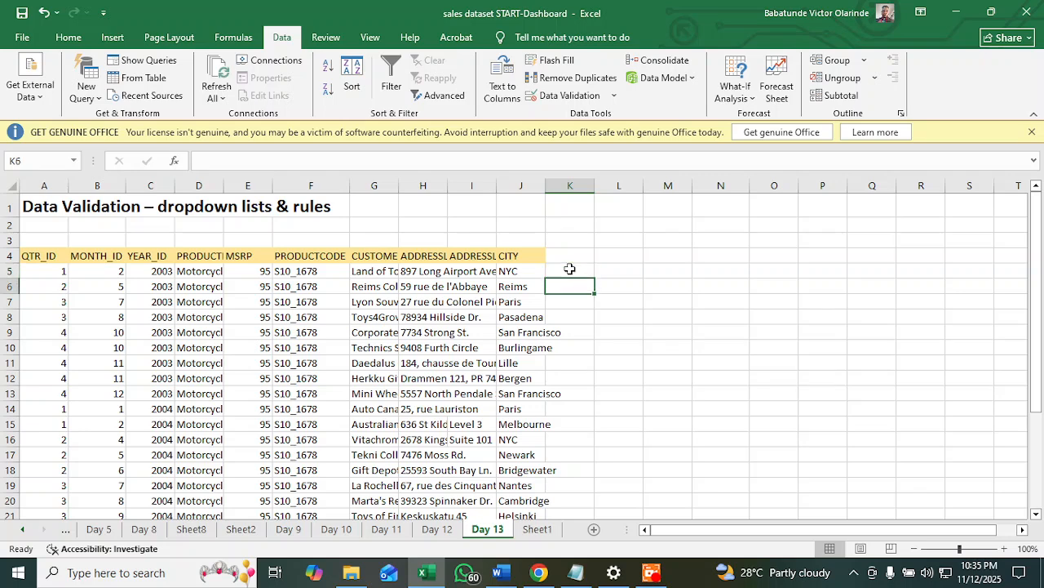
pyautogui.click(570, 268)
pyautogui.hotkey('ctrl', 'Down')
pyautogui.hotkey('ctrl', 'Up')
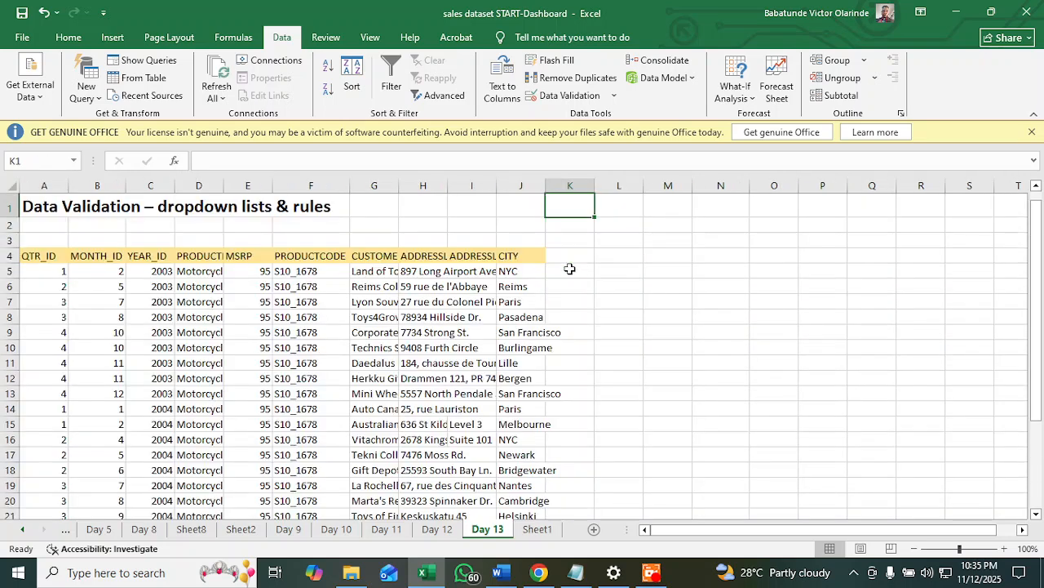
pyautogui.press('Down')
pyautogui.press('Down')
pyautogui.press('Down')
pyautogui.press('Down')
pyautogui.hotkey('ctrl', 'Down')
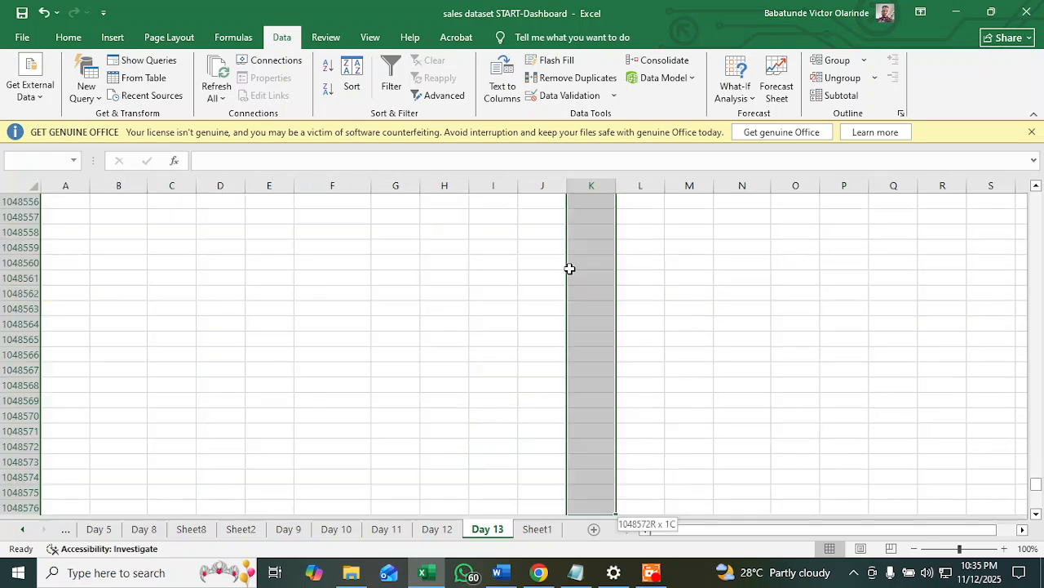
pyautogui.hotkey('ctrl', 'Up')
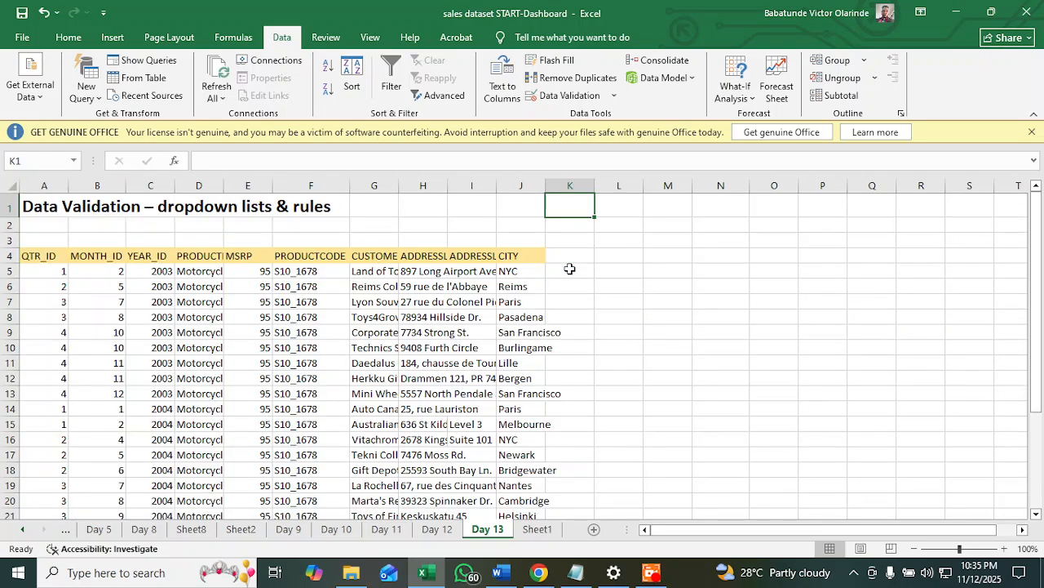
pyautogui.moveTo(568, 256); pyautogui.dragTo(560, 457)
pyautogui.scroll(4, 569, 247)
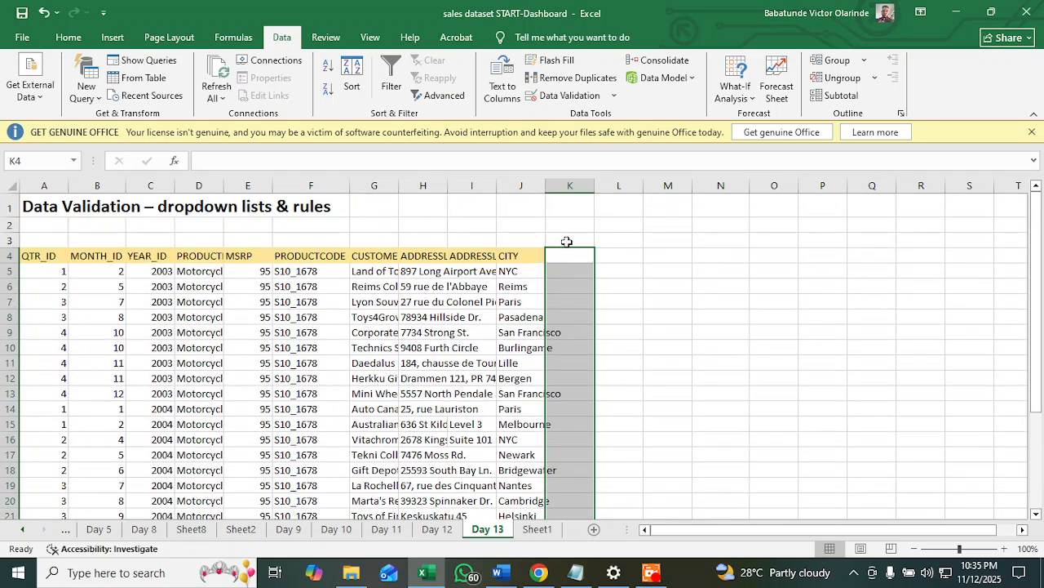
pyautogui.click(565, 276)
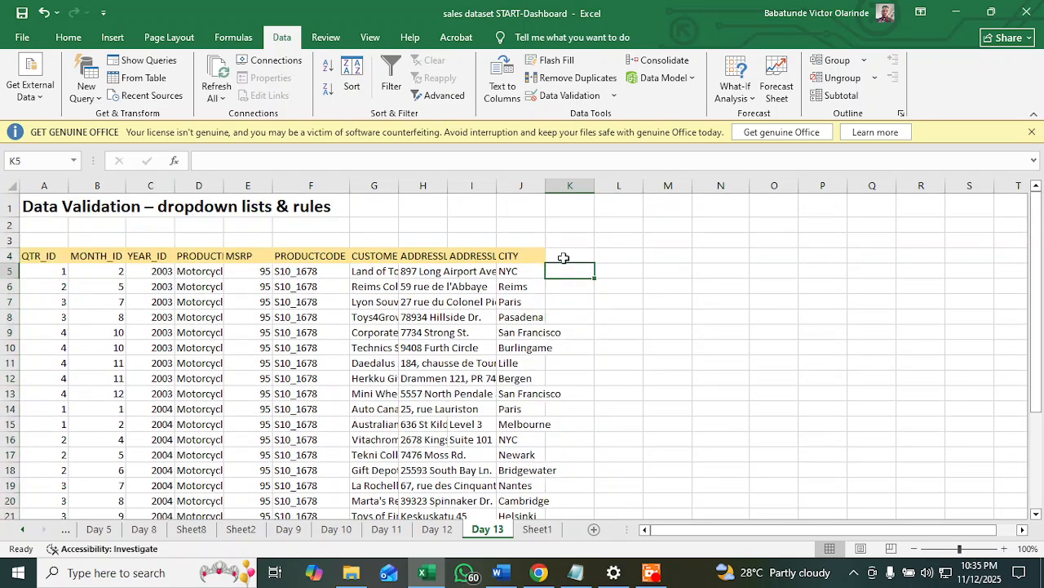
# Add a new column header "Date" in cell K4, beside the CITY header
pyautogui.click(568, 255)
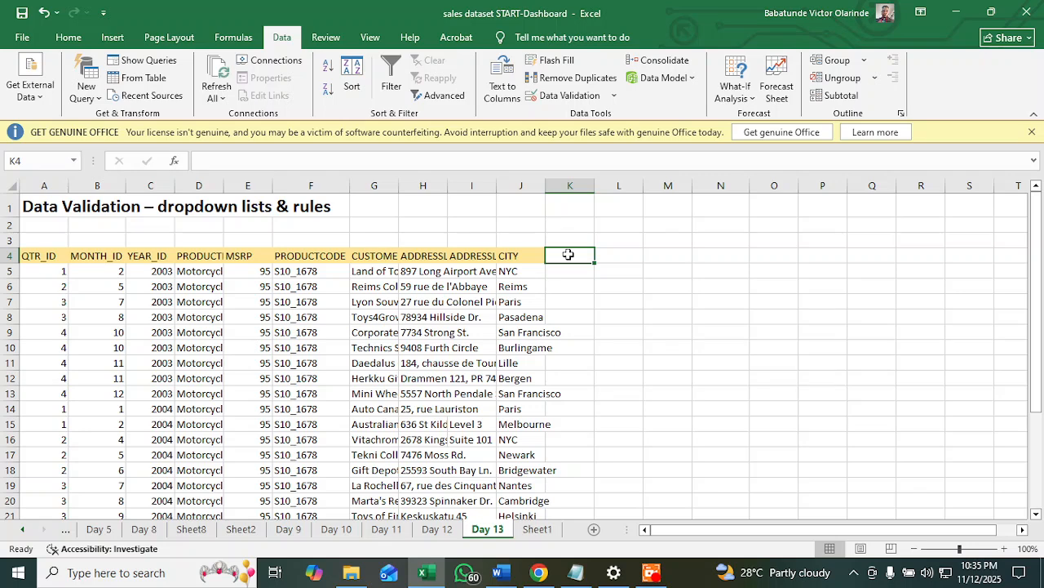
pyautogui.write('Da')
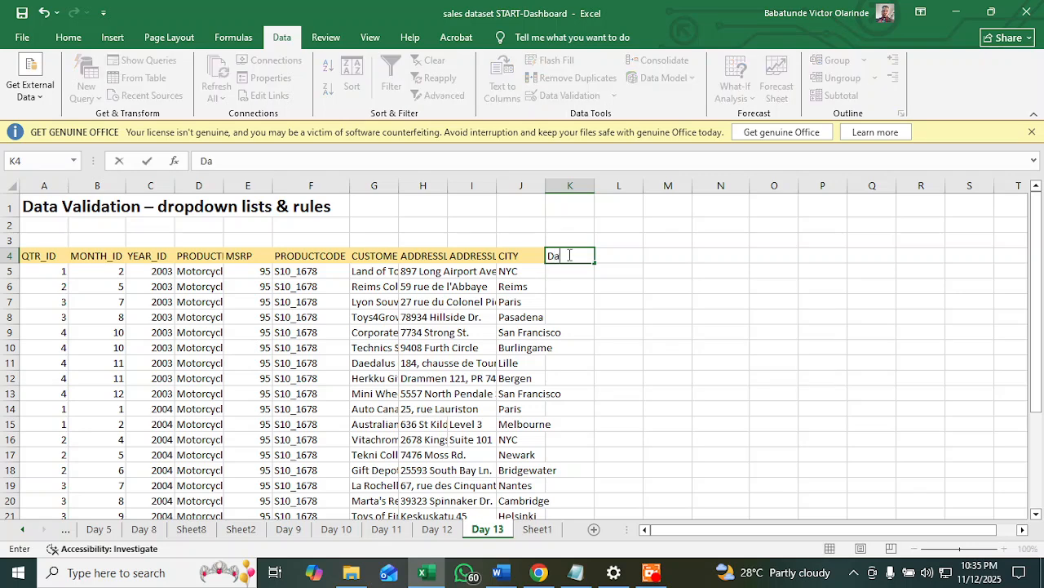
pyautogui.write('te')
pyautogui.press('Return')
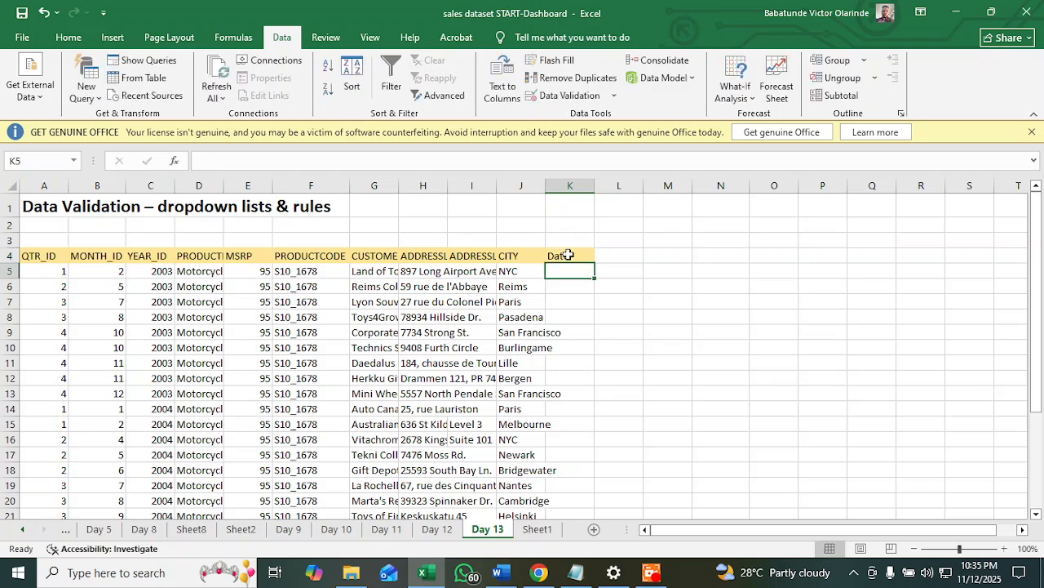
# Set up a Date validation rule for cells K5:K30 between today() and 12/31/2025, and try to apply it
pyautogui.moveTo(581, 274); pyautogui.dragTo(567, 475)
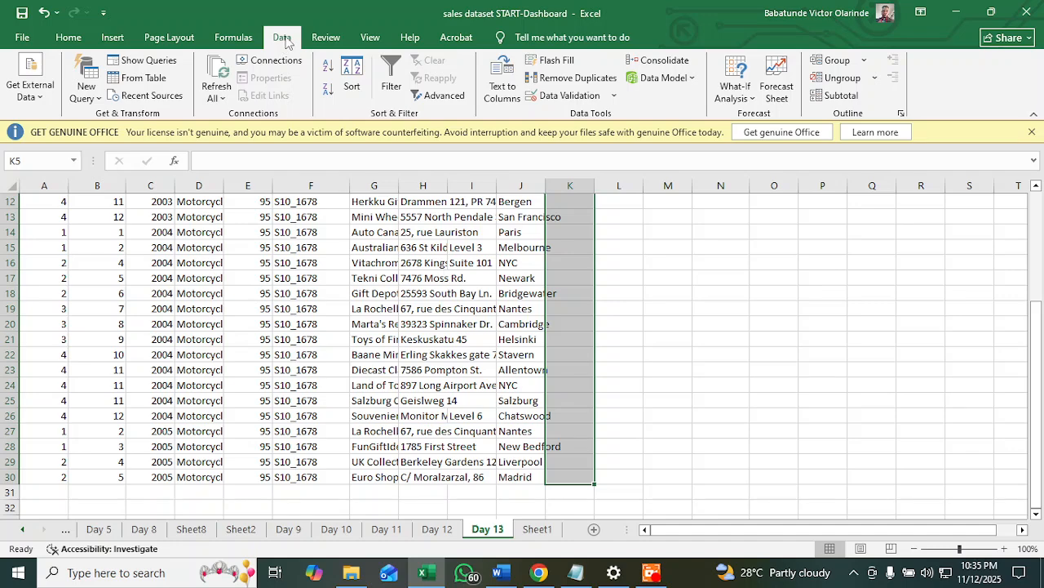
pyautogui.click(569, 94)
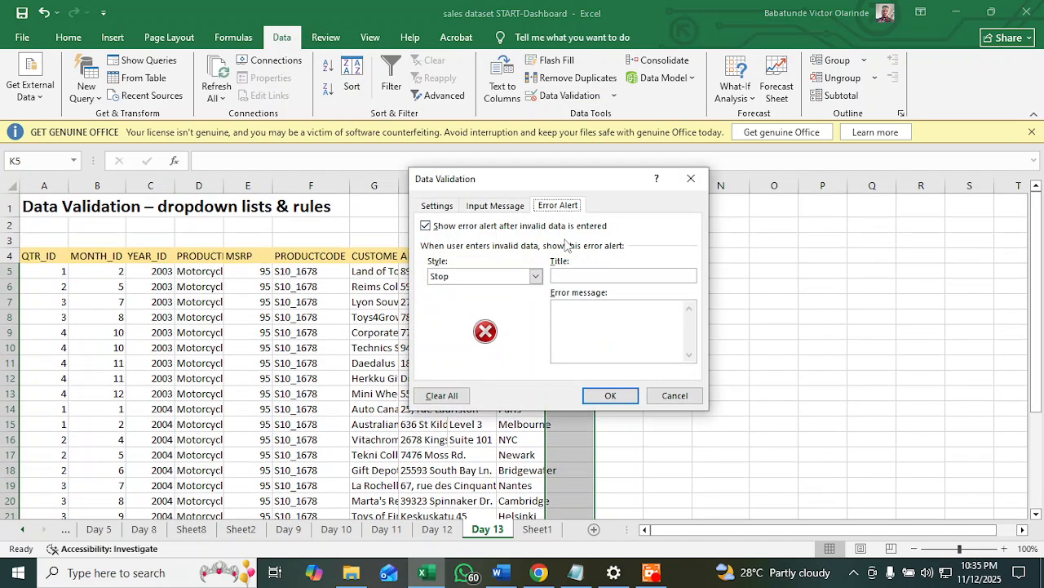
pyautogui.click(444, 207)
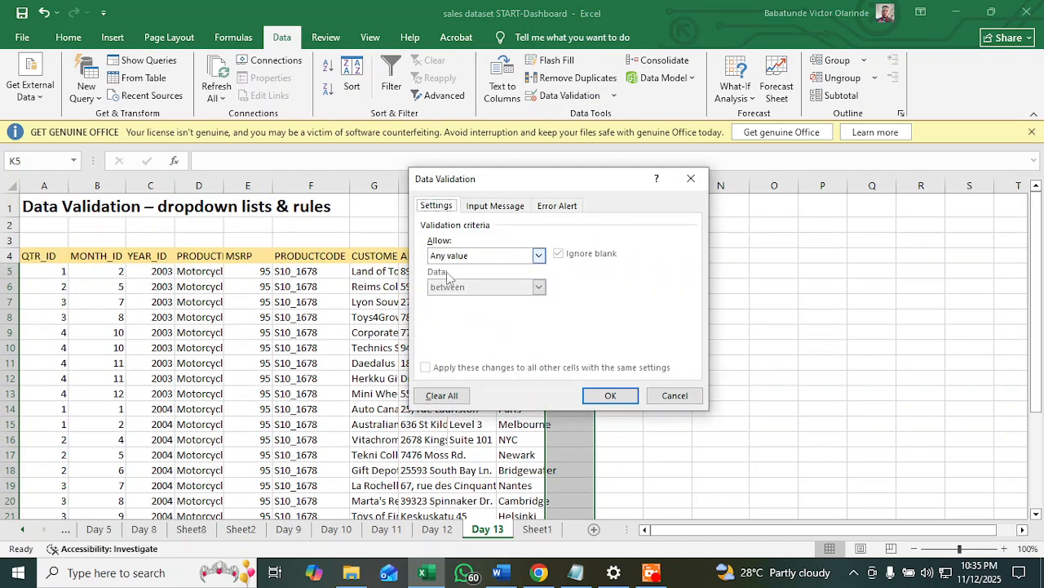
pyautogui.click(537, 255)
pyautogui.click(486, 309)
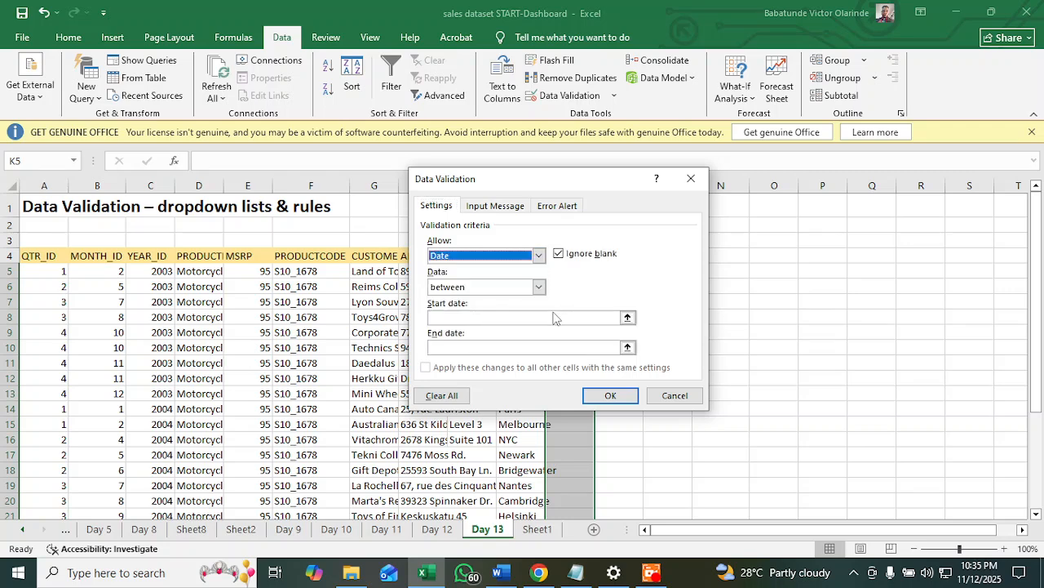
pyautogui.click(447, 317)
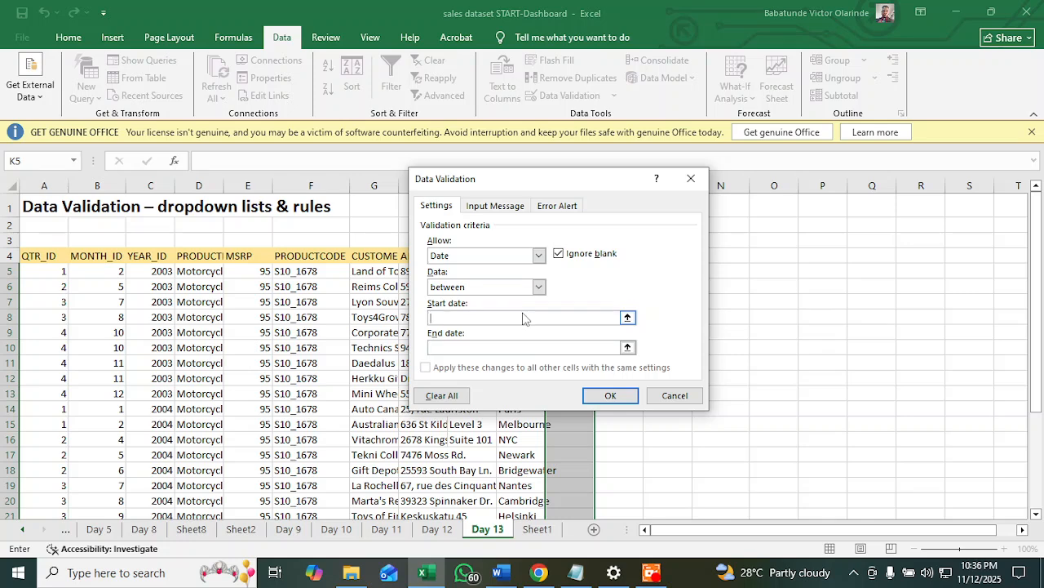
pyautogui.write('today(')
pyautogui.click(485, 349)
pyautogui.write('12/31/2025')
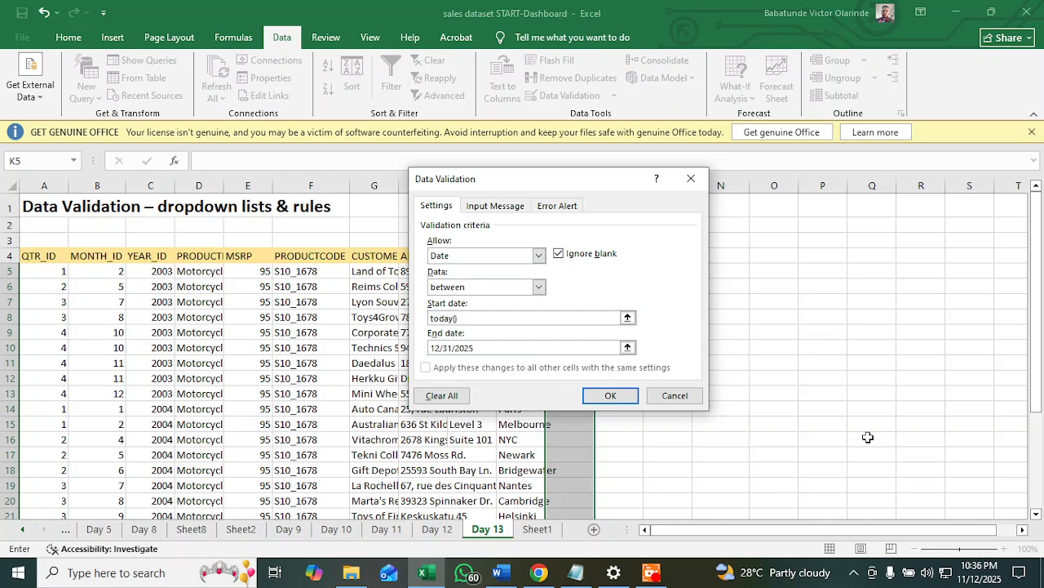
pyautogui.click(612, 396)
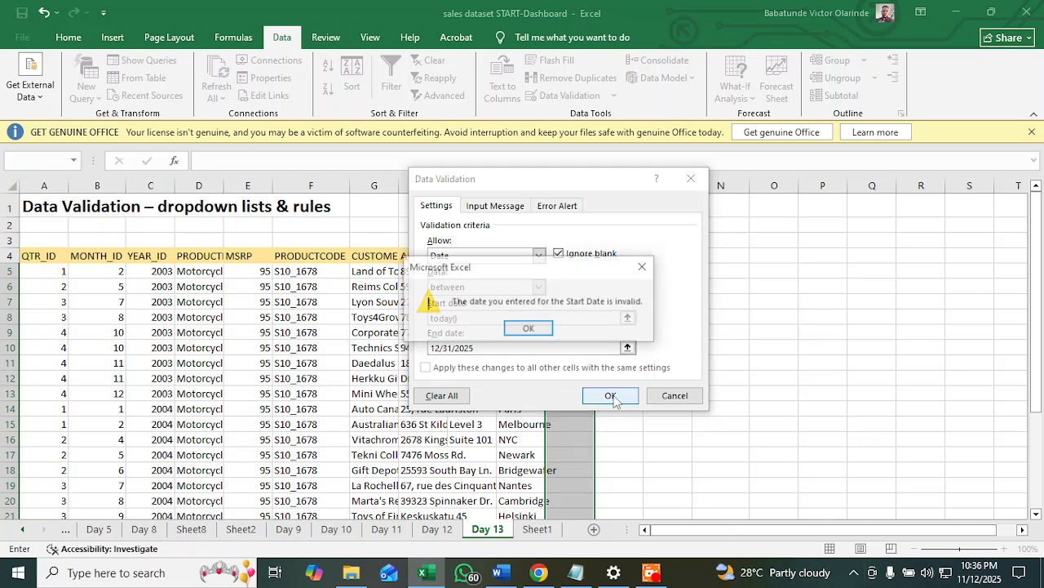
pyautogui.click(529, 330)
# Correct the rule's start date to the formula =today() and apply the date validation
pyautogui.click(481, 317)
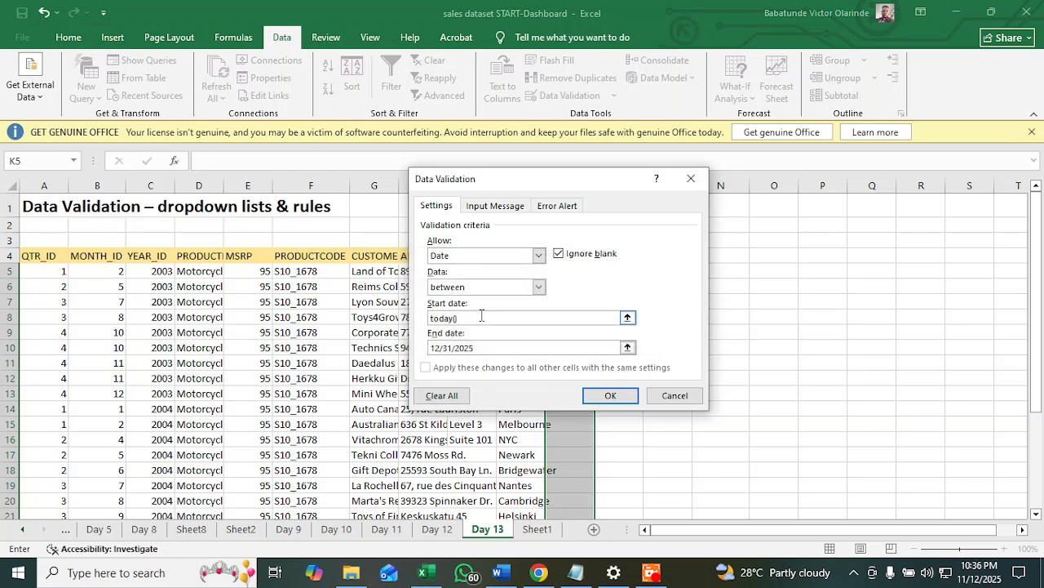
pyautogui.write('+')
pyautogui.press('Left')
pyautogui.press('Left')
pyautogui.press('Left')
pyautogui.press('BackSpace')
pyautogui.press('Home')
pyautogui.write('=')
pyautogui.click(602, 393)
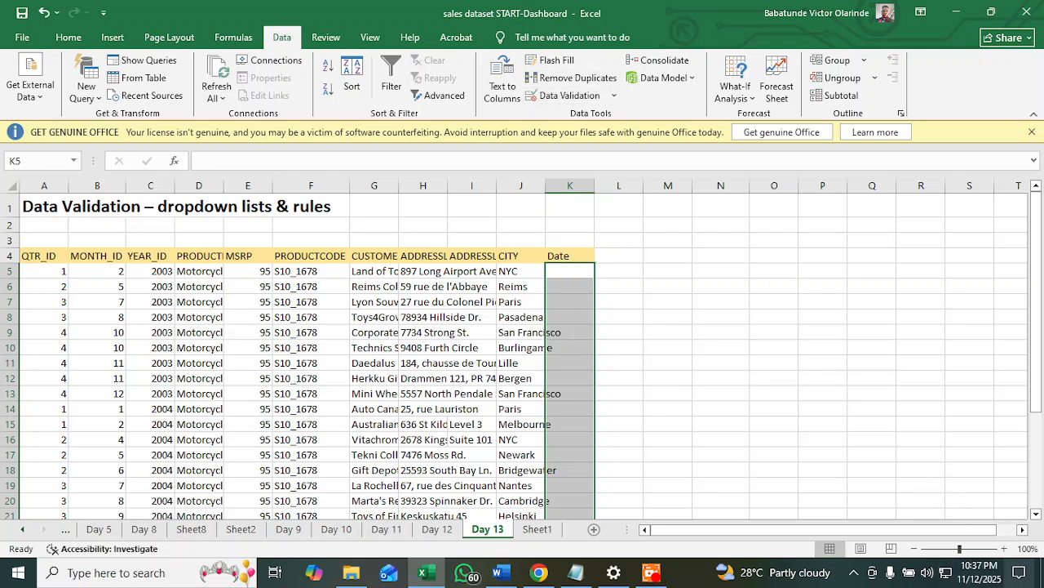
# Enter the date 11/12/2025 in cell K5, the first cell under the Date header
pyautogui.click(560, 268)
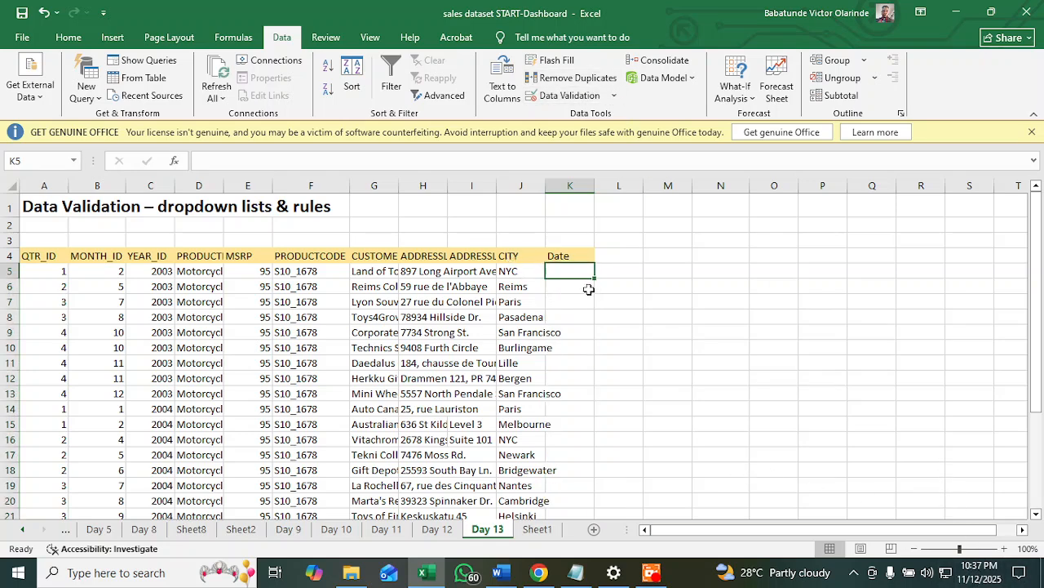
pyautogui.write('1')
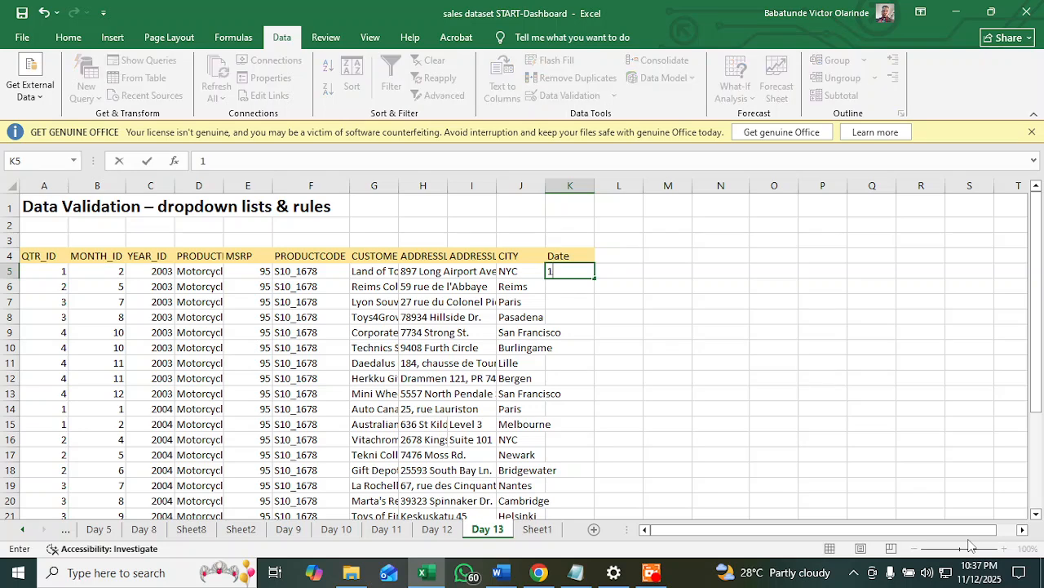
pyautogui.write('12/')
pyautogui.write('2025')
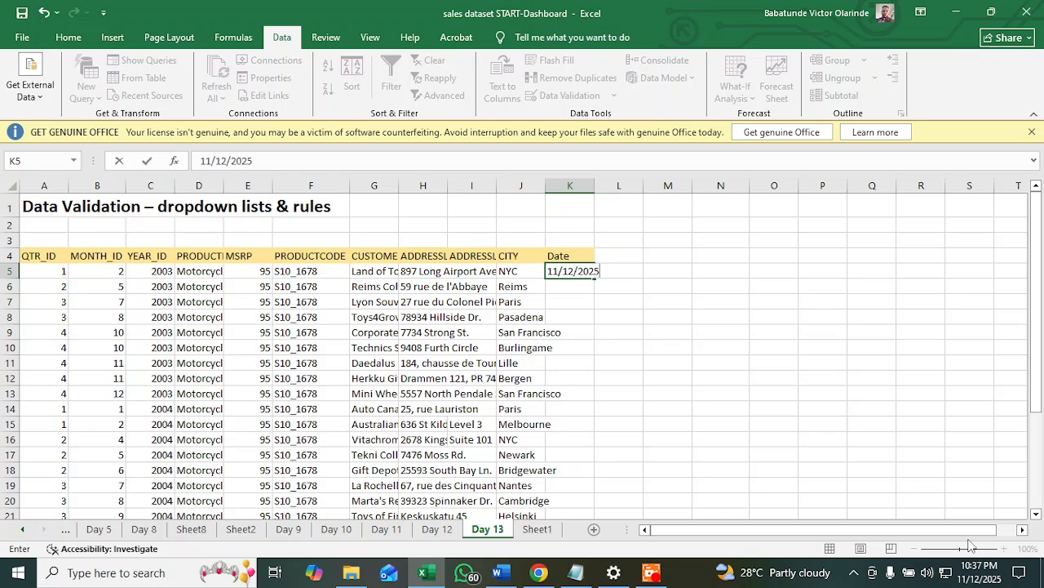
pyautogui.press('Return')
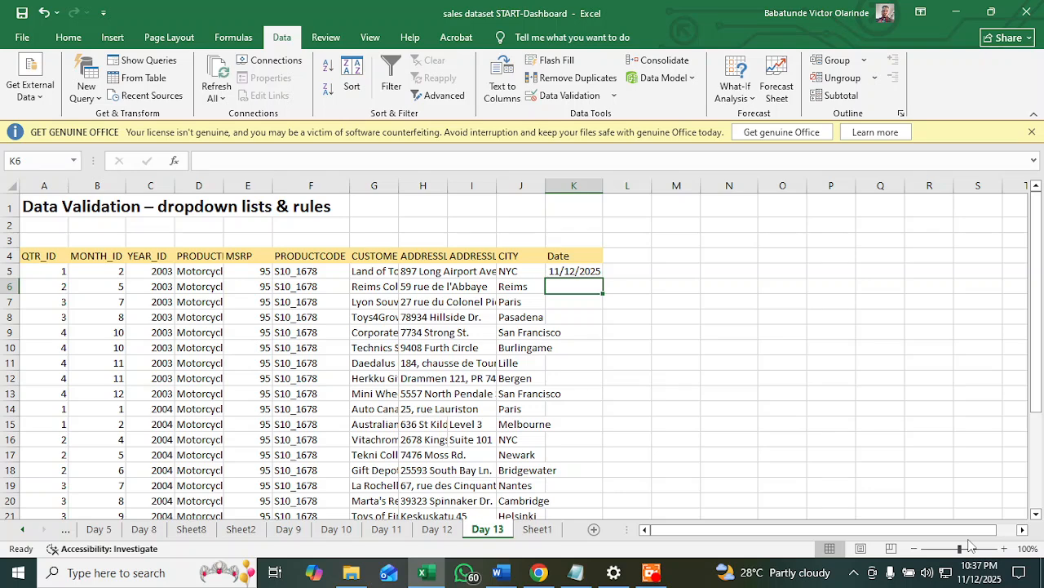
# Test the date rule by trying to enter 1/1/2025 in cell K6, and cancel the entry
pyautogui.write('1/1')
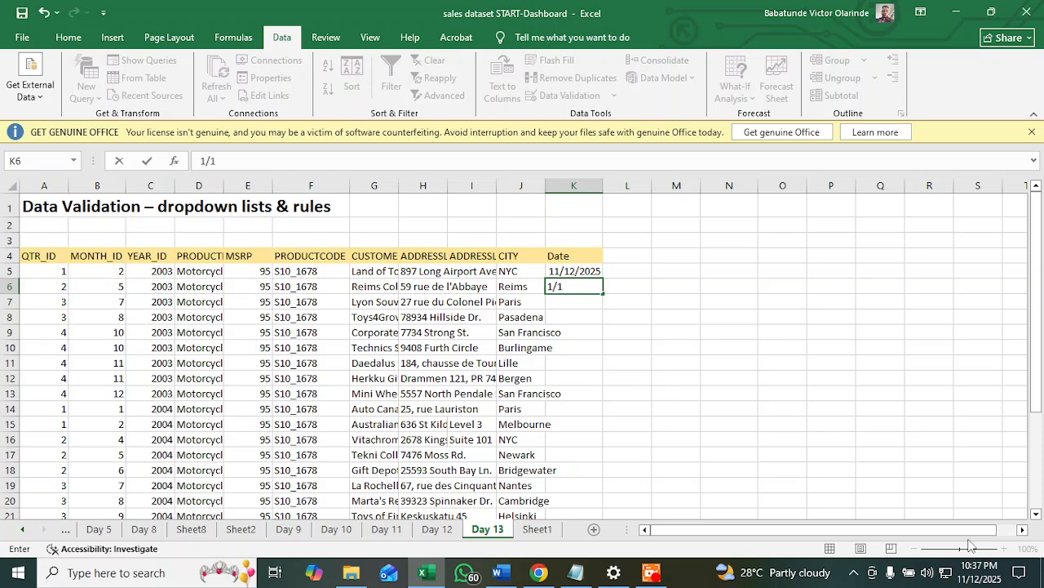
pyautogui.write('/2025')
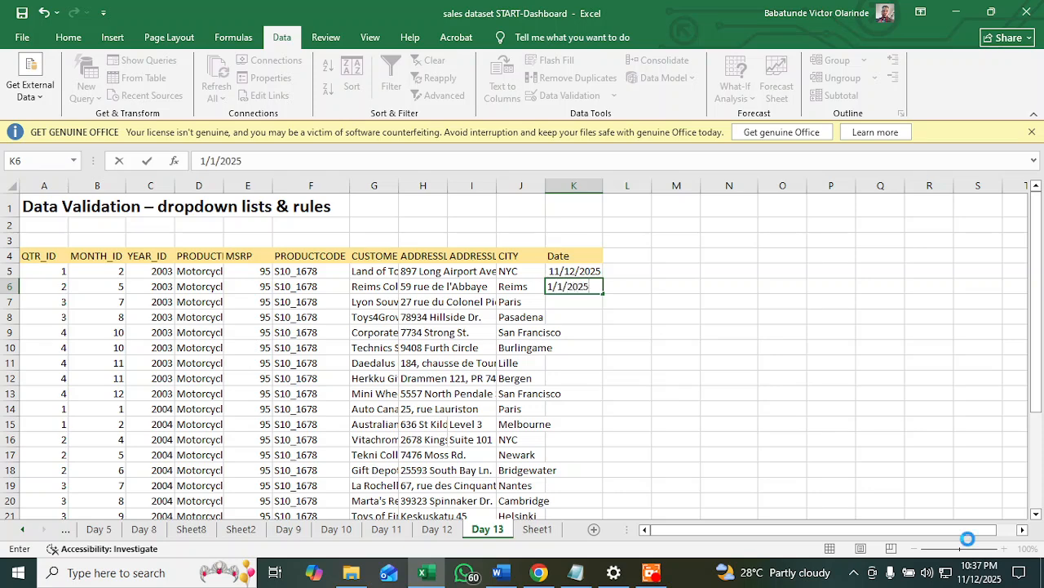
pyautogui.press('Return')
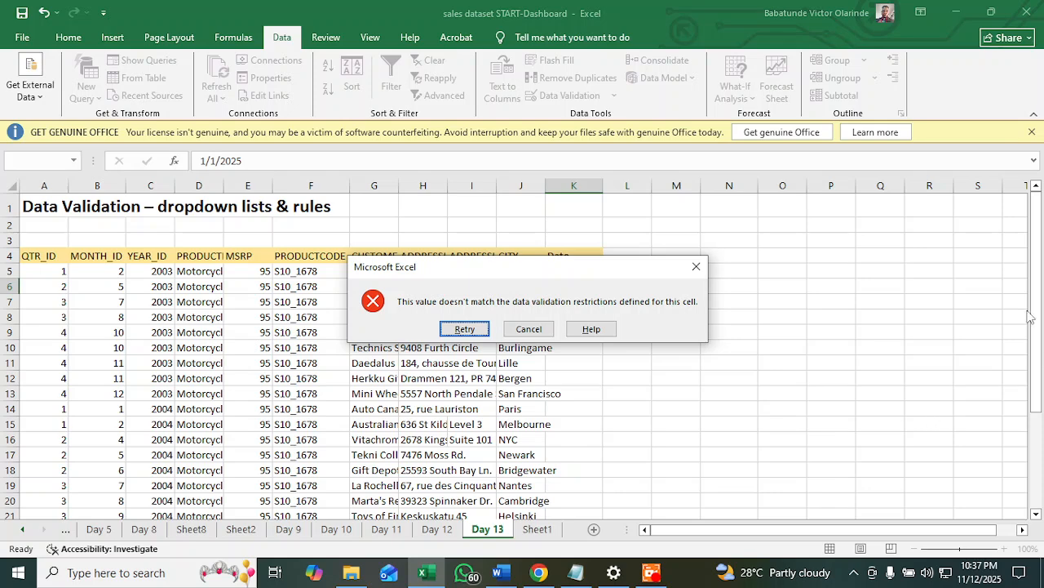
pyautogui.click(529, 329)
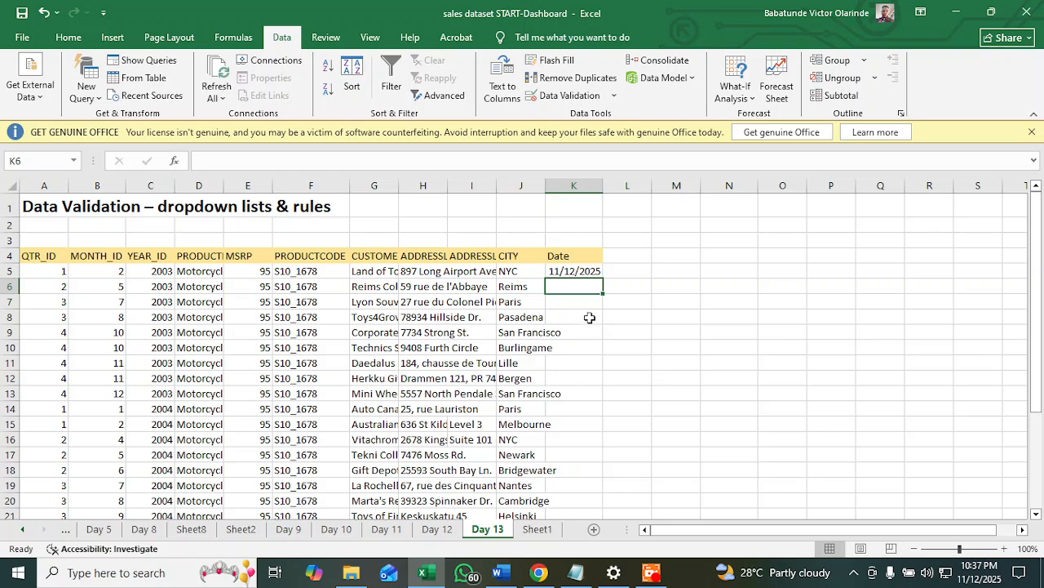
# Fill the date in K5 down the Date column through K30 as a daily series
pyautogui.click(578, 271)
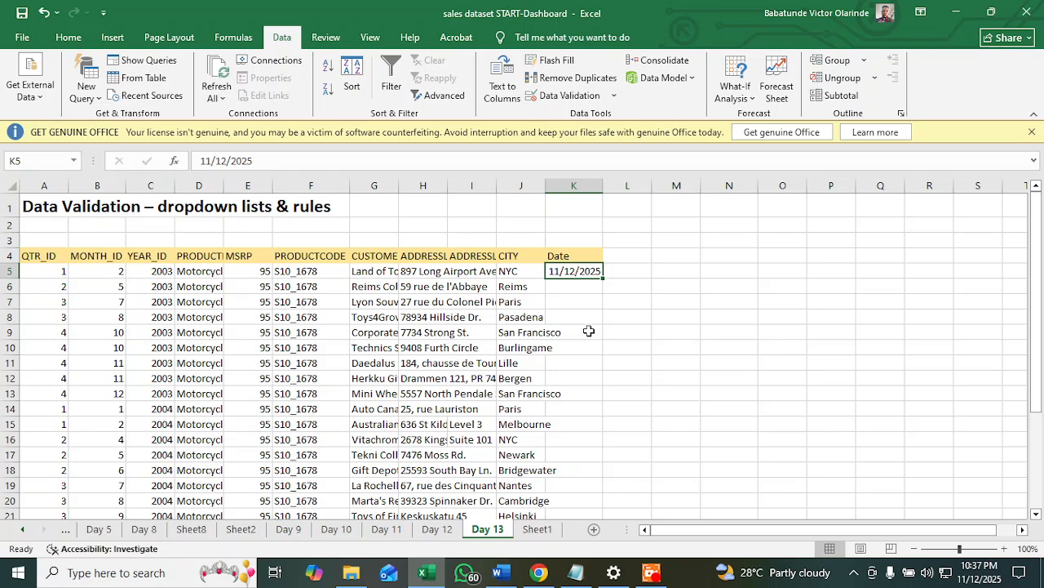
pyautogui.click(561, 289)
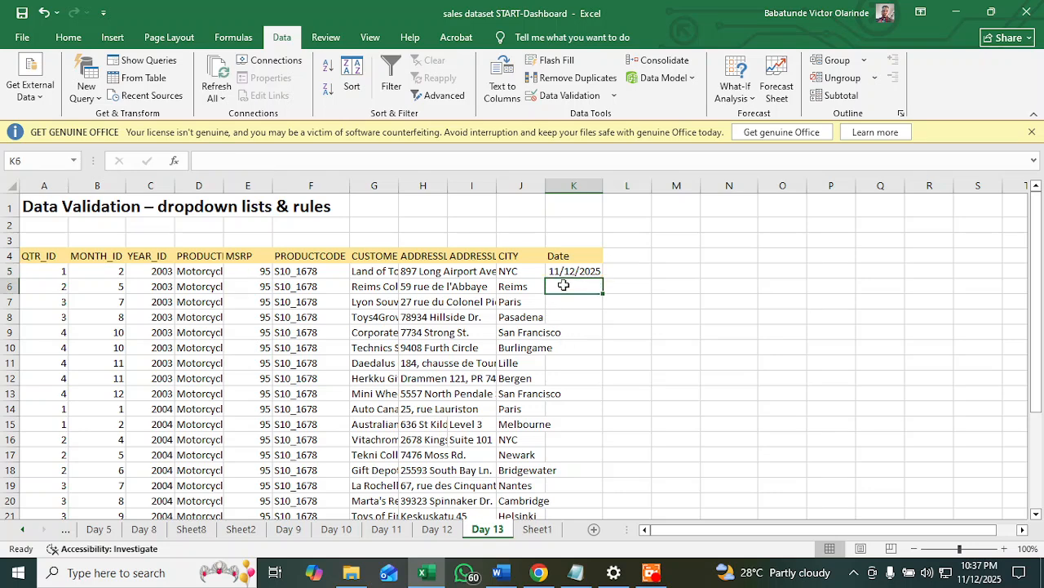
pyautogui.click(575, 271)
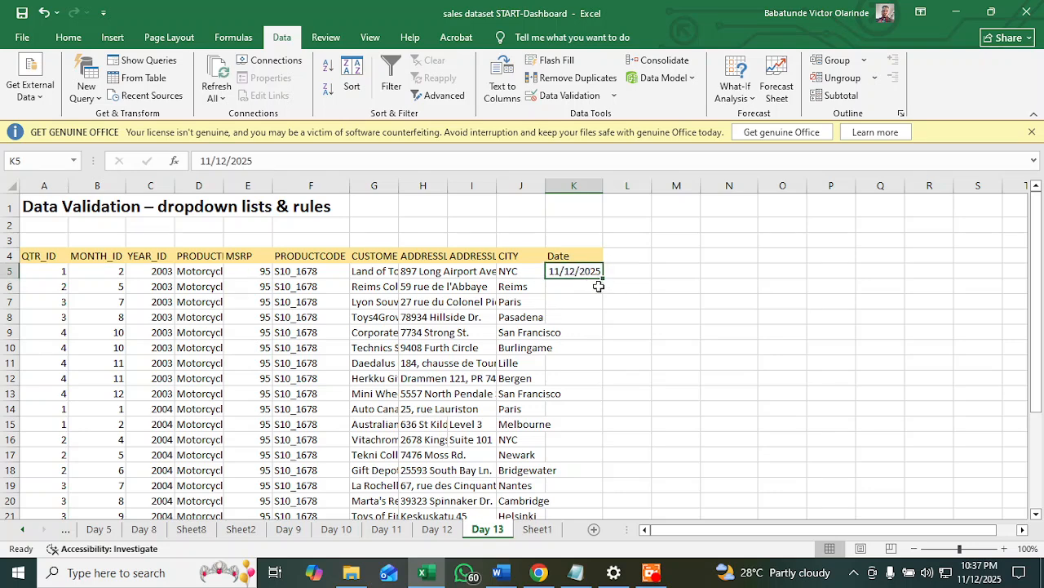
pyautogui.moveTo(602, 276); pyautogui.dragTo(593, 483)
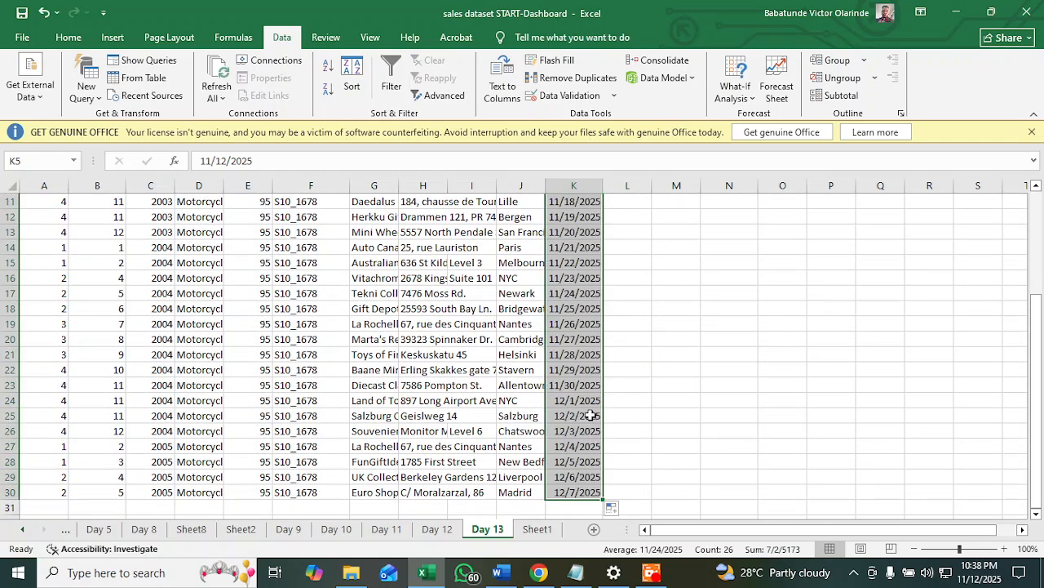
pyautogui.scroll(3, 589, 388)
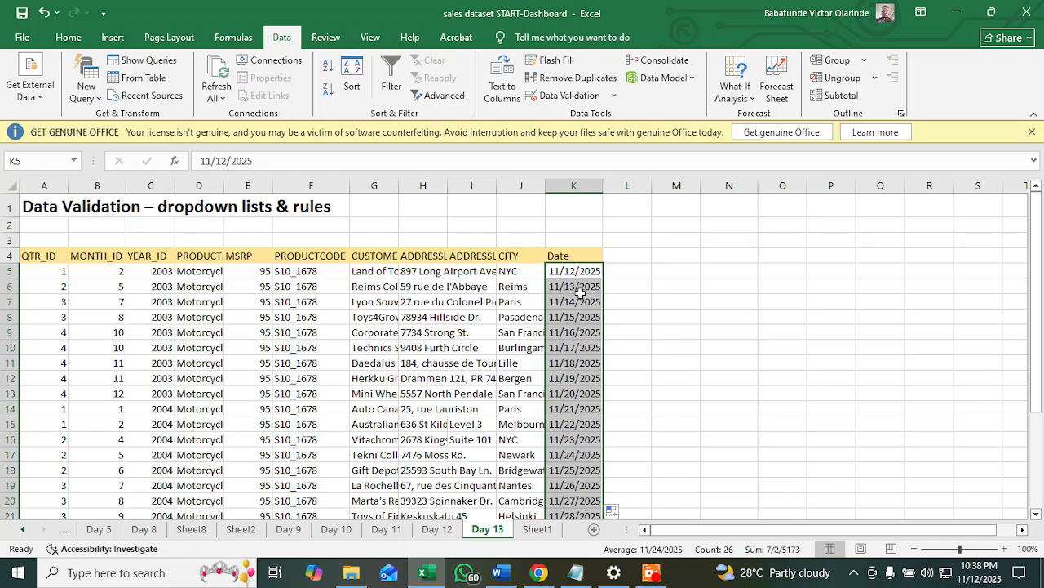
# Check the filled dates in the Date column and consult the table of validation types in the Word document
pyautogui.scroll(-4, 587, 304)
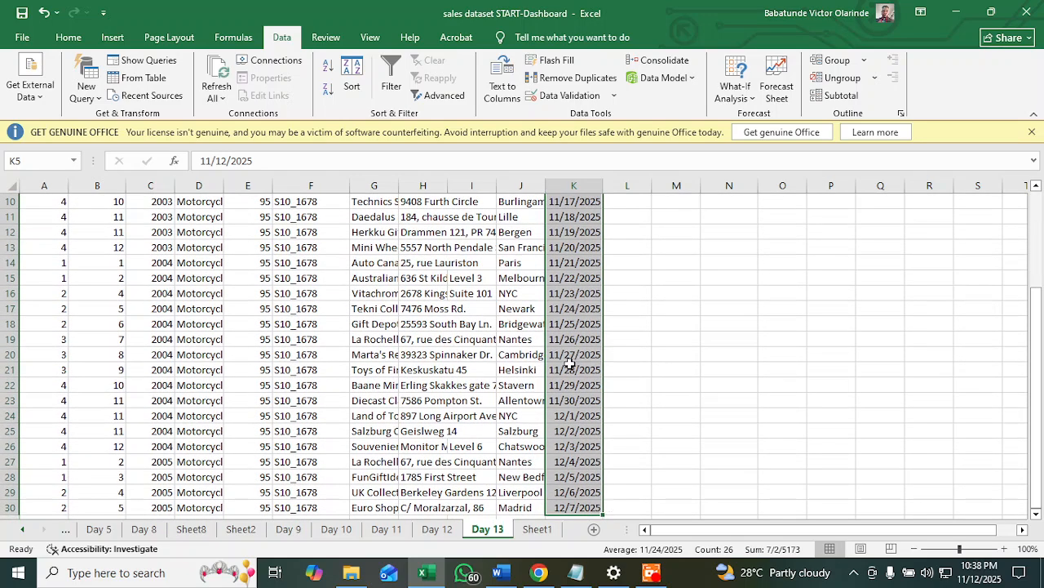
pyautogui.scroll(4, 602, 391)
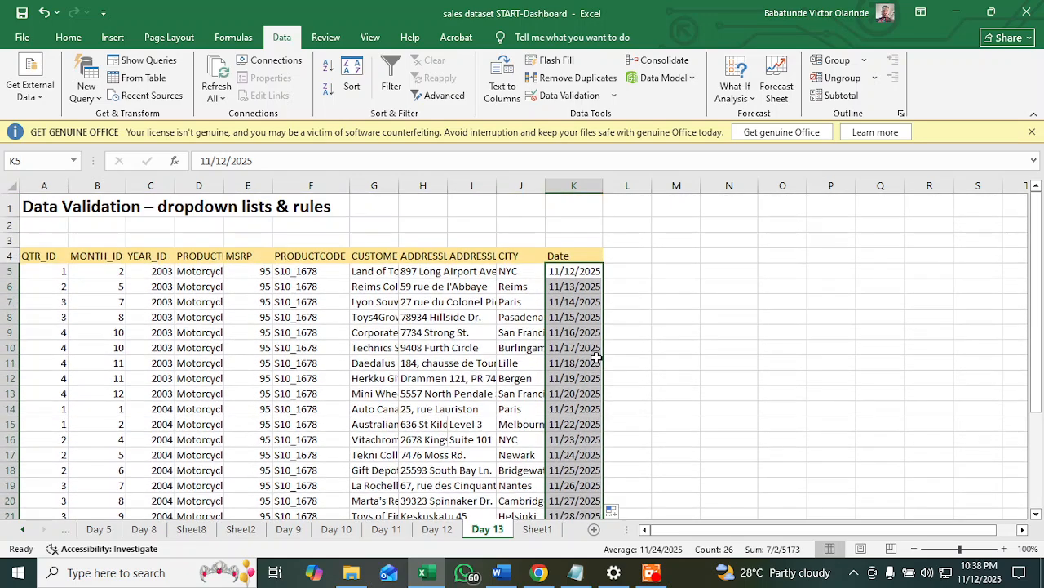
pyautogui.click(624, 302)
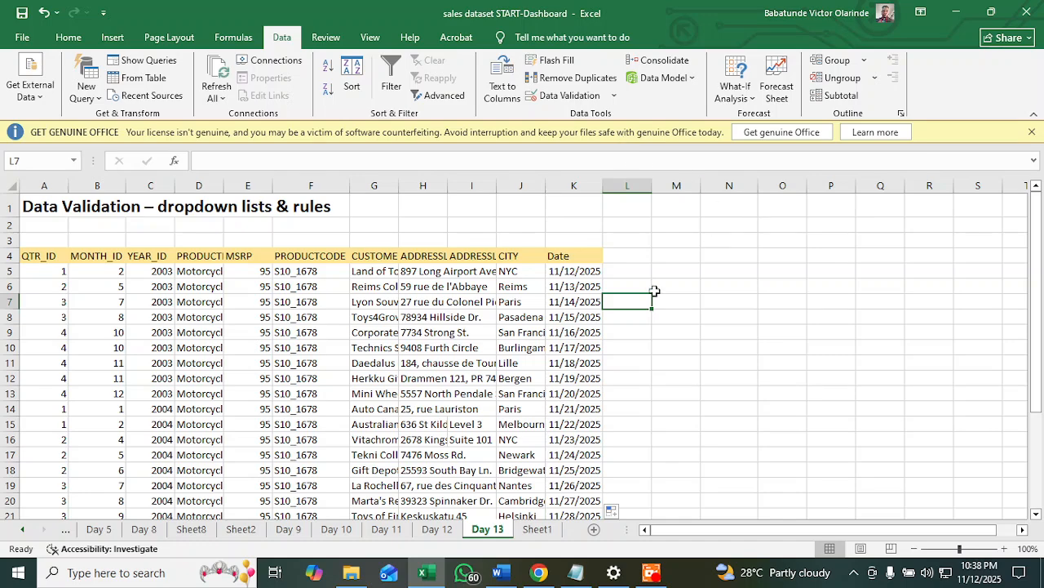
pyautogui.click(501, 573)
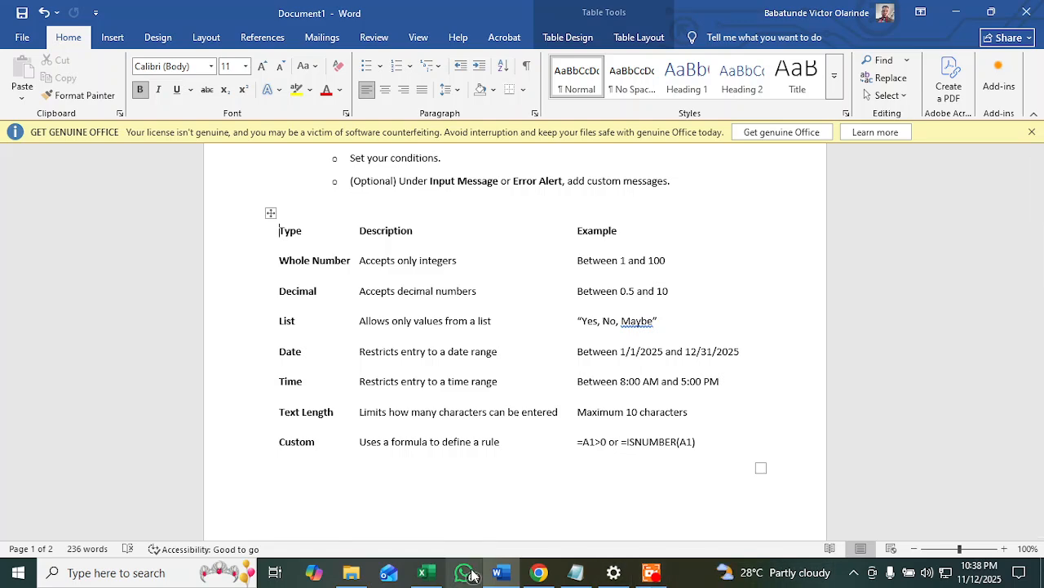
pyautogui.click(504, 578)
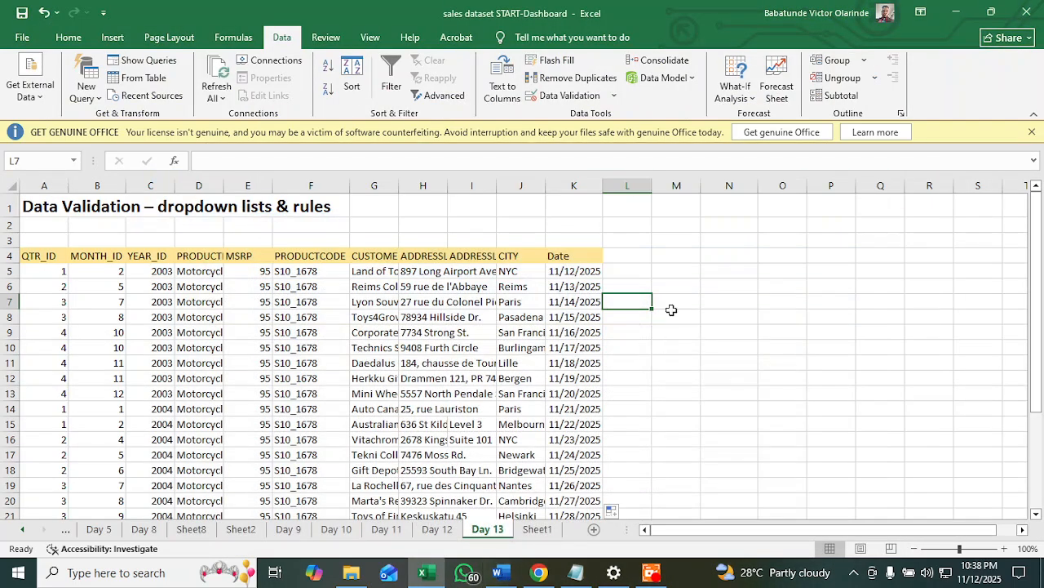
pyautogui.click(634, 261)
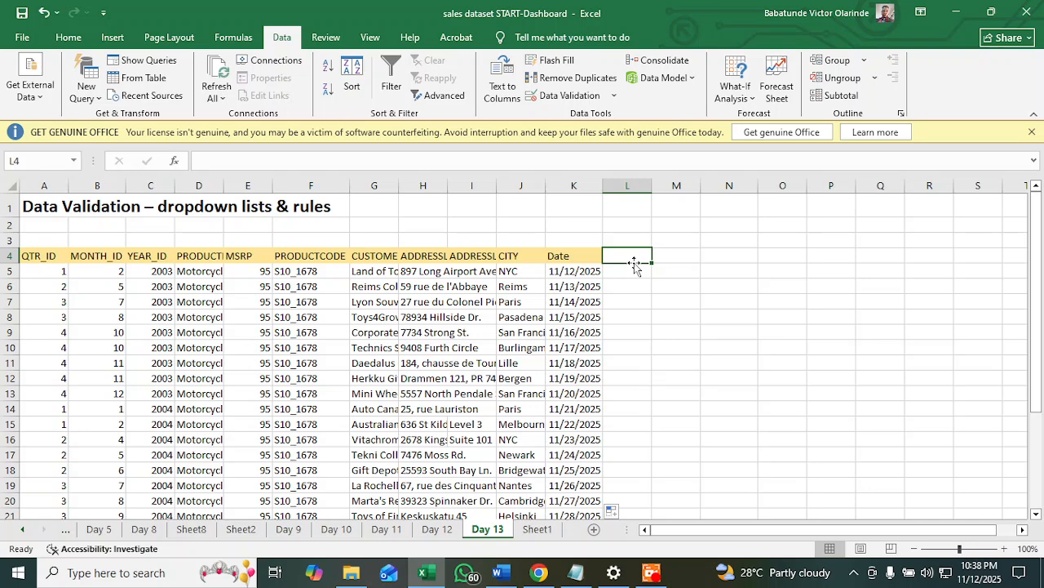
pyautogui.click(812, 254)
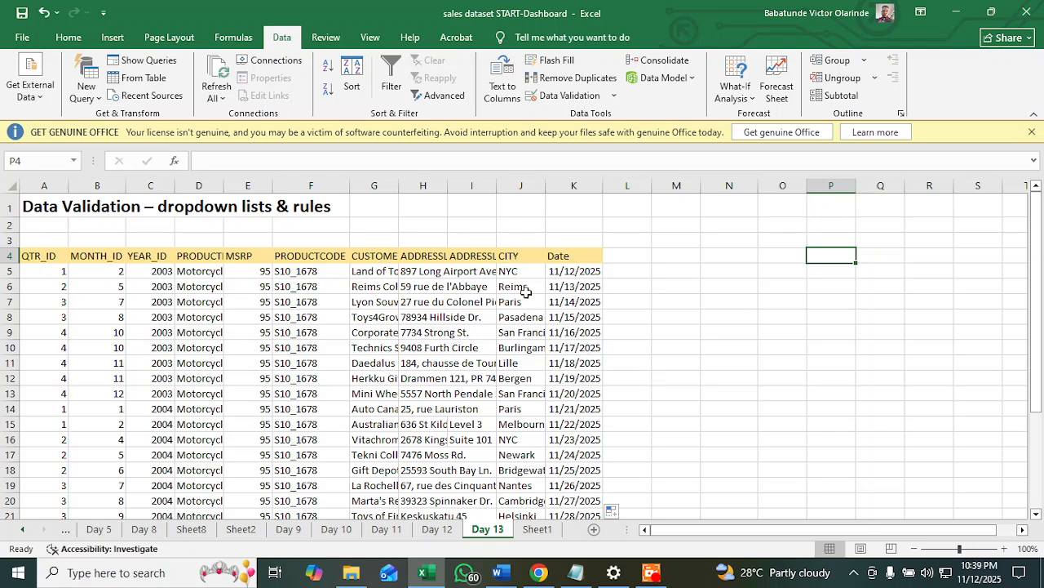
# Copy the CITY values in J5:J30 and paste them into column L starting at L5
pyautogui.moveTo(519, 281); pyautogui.dragTo(522, 440)
pyautogui.click(522, 347)
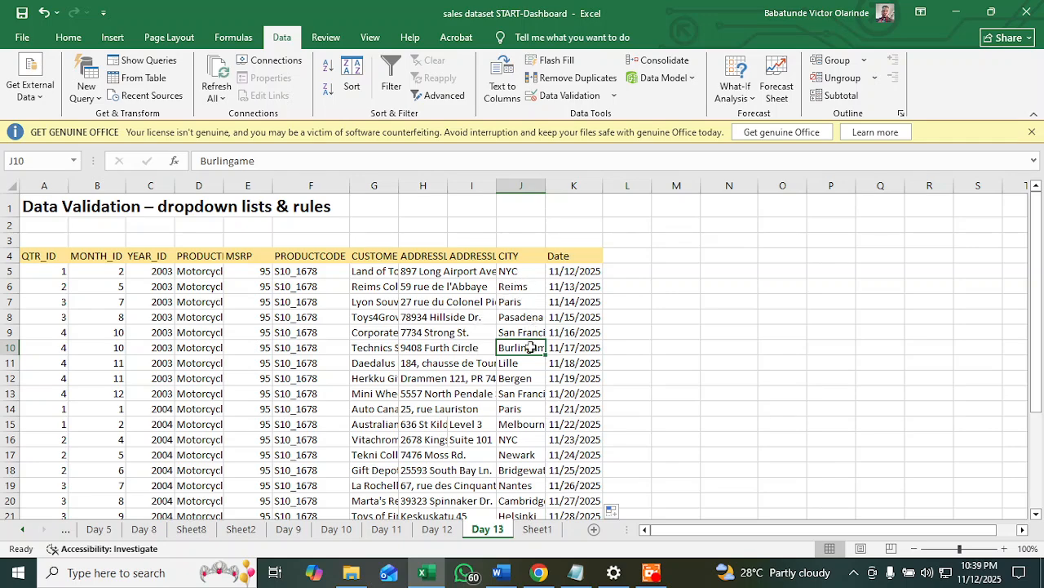
pyautogui.moveTo(517, 278); pyautogui.dragTo(515, 457)
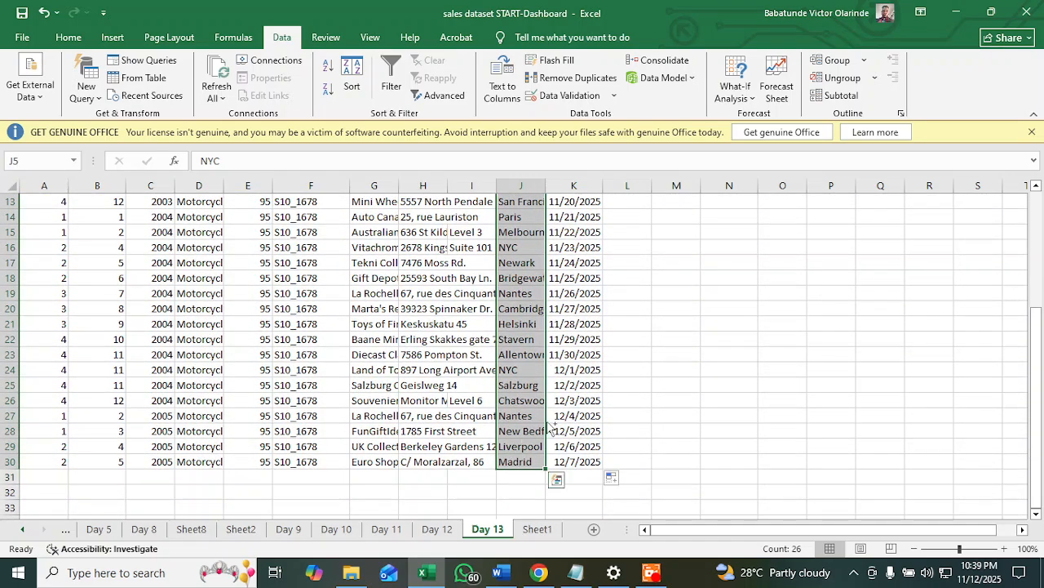
pyautogui.hotkey('ctrl', 'c')
pyautogui.scroll(4, 744, 318)
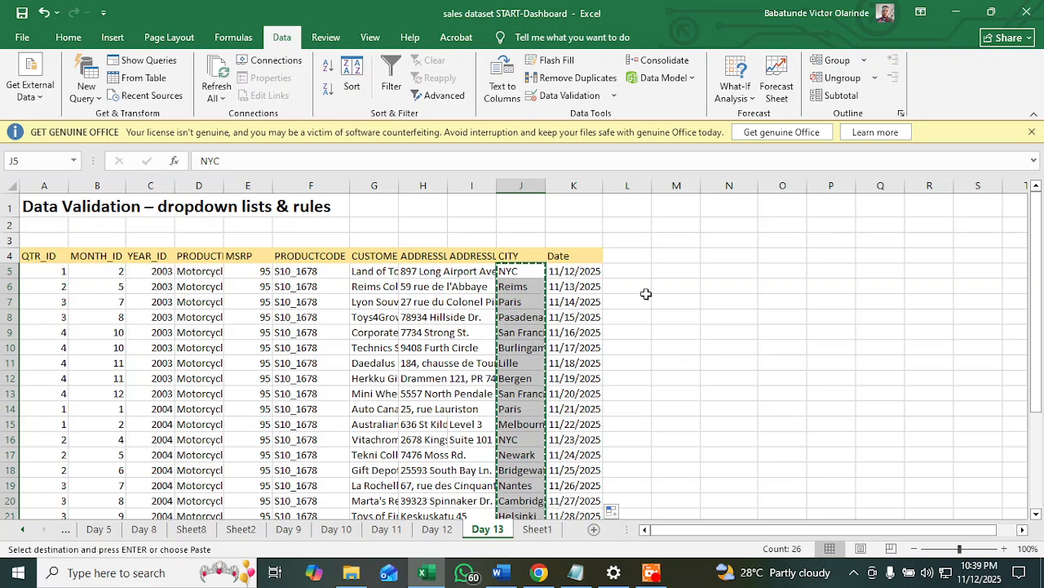
pyautogui.click(682, 257)
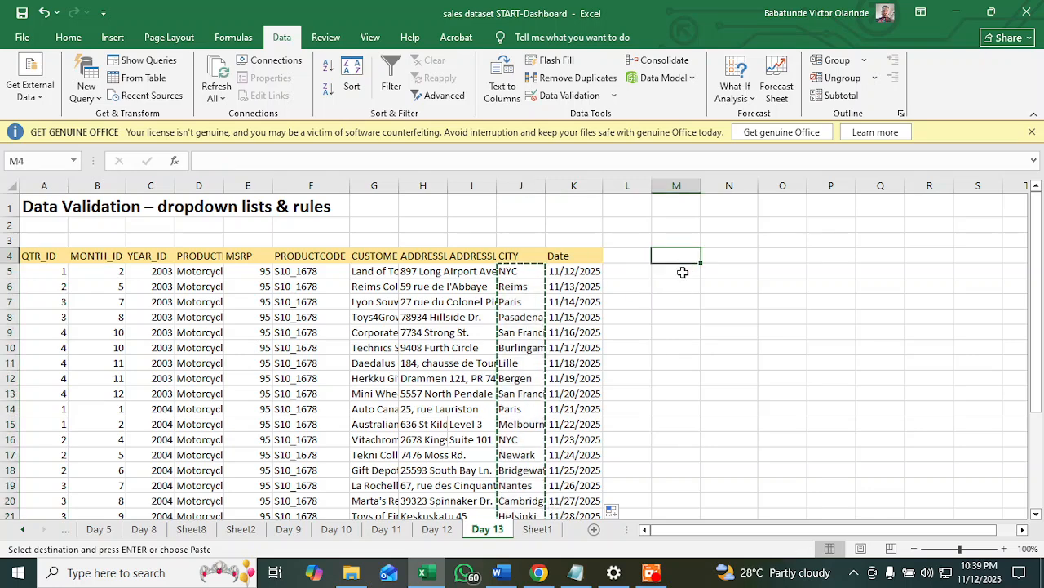
pyautogui.click(682, 272)
pyautogui.click(629, 273)
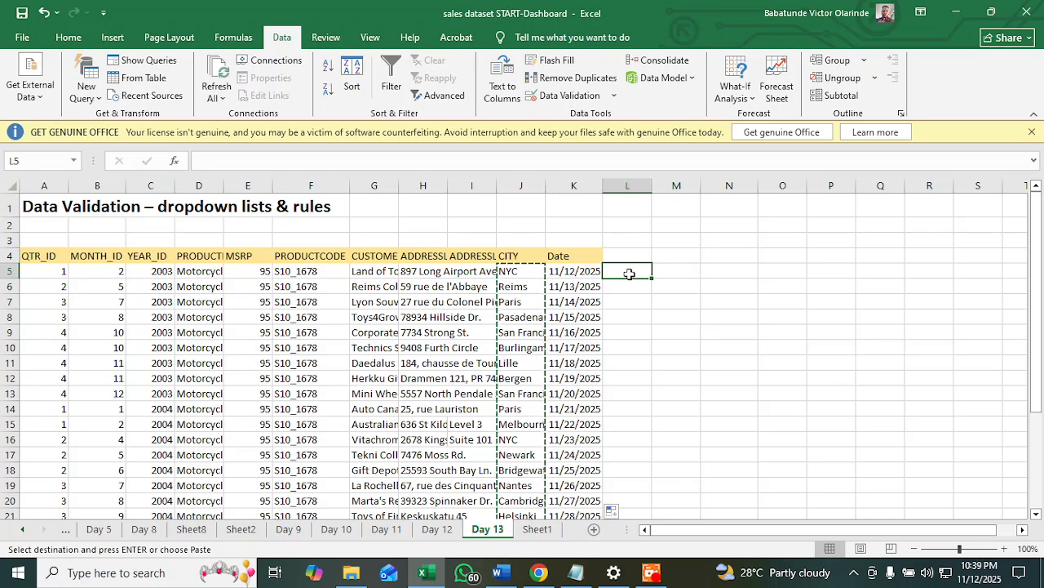
pyautogui.hotkey('ctrl', 'v')
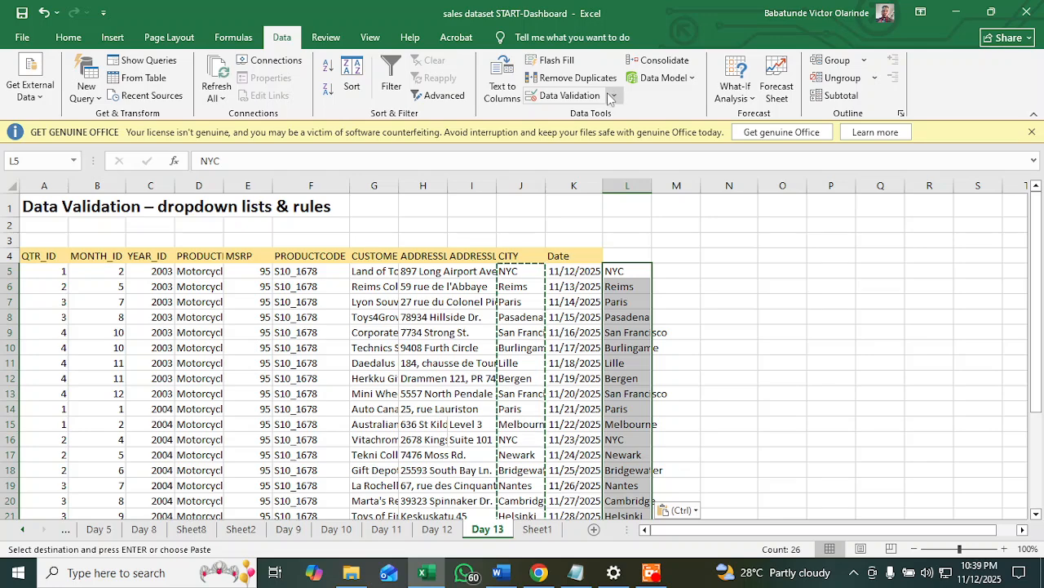
pyautogui.click(69, 37)
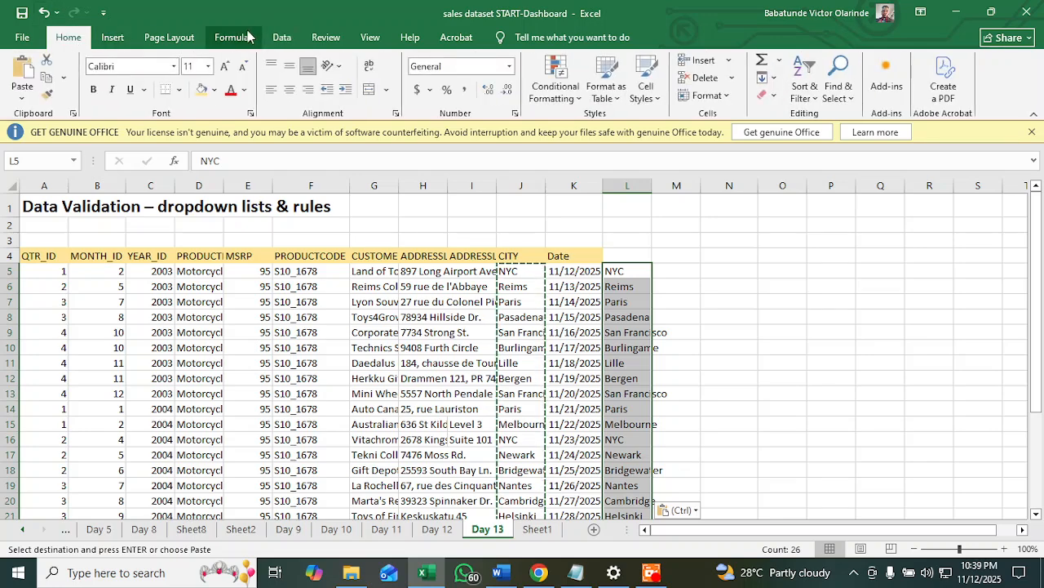
pyautogui.click(279, 38)
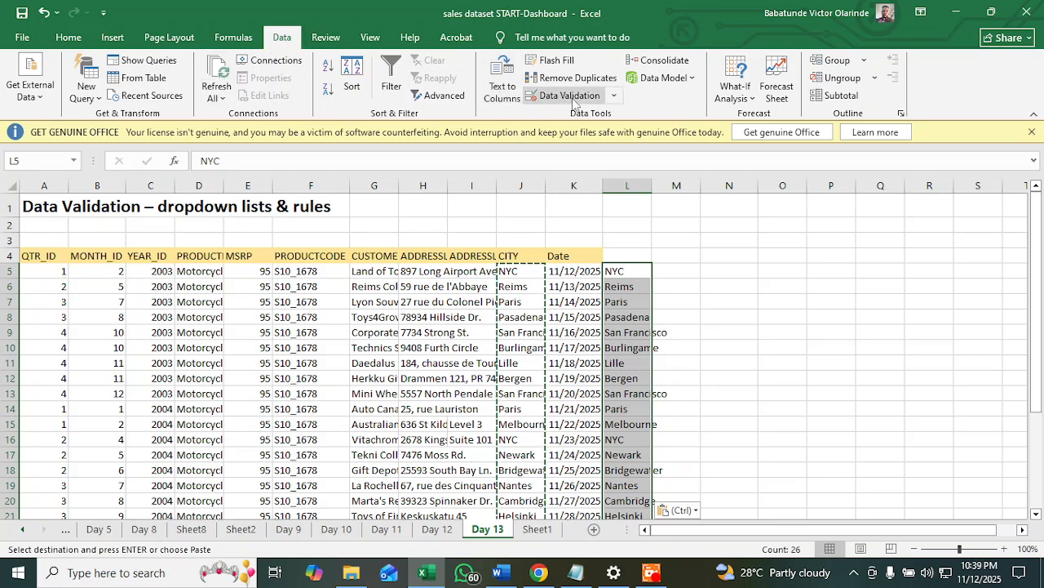
pyautogui.click(564, 79)
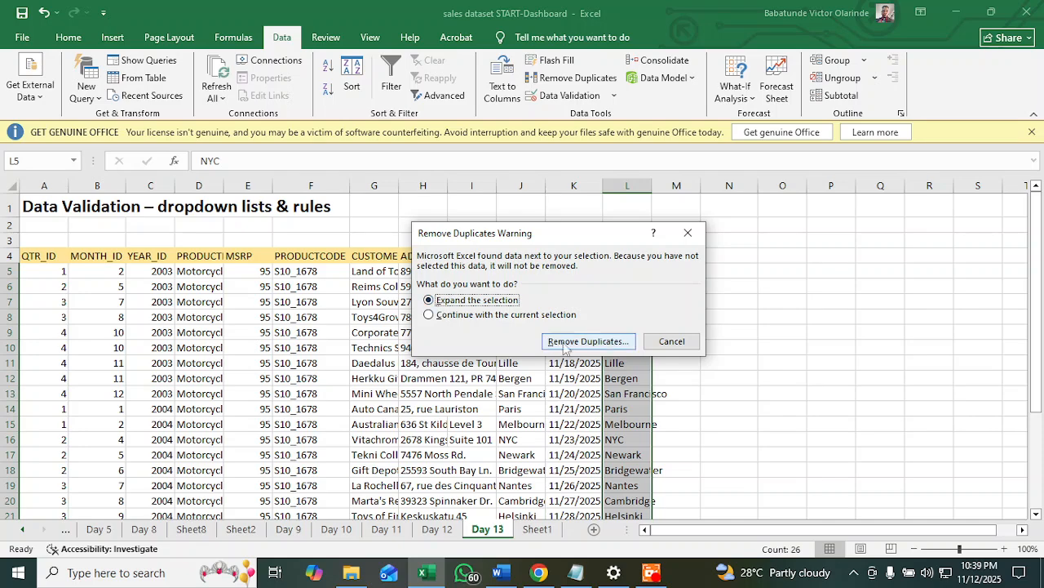
pyautogui.click(589, 343)
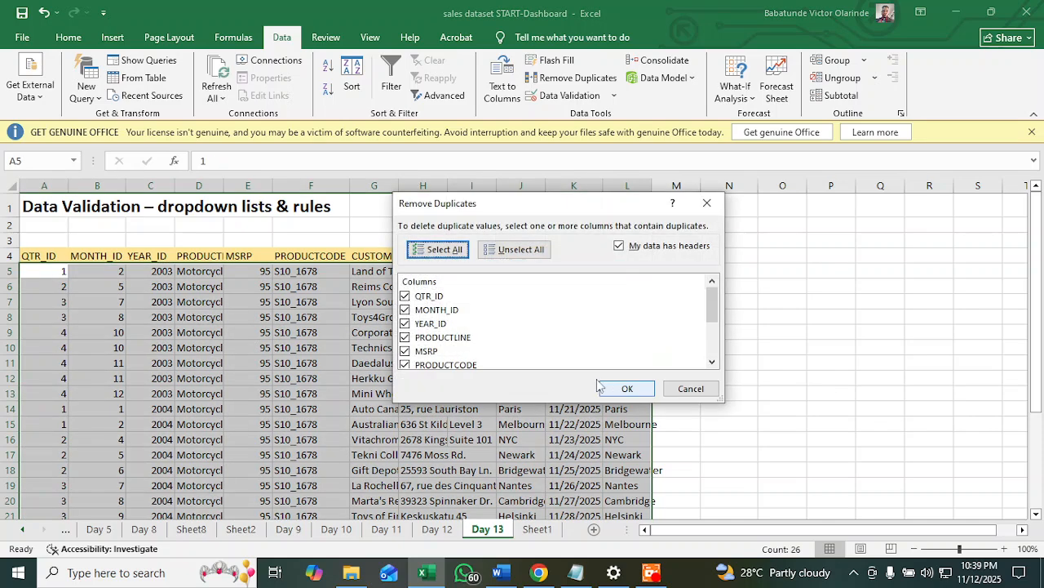
pyautogui.click(694, 389)
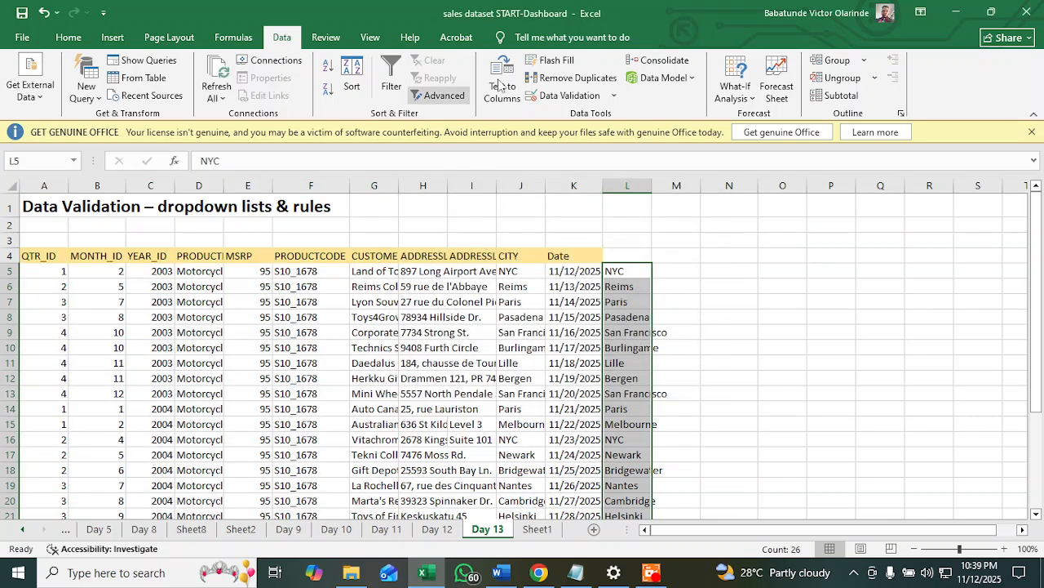
# Try Remove Duplicates on the current selection of copied cities in column L, with the NYC column unticked
pyautogui.click(570, 78)
pyautogui.click(456, 317)
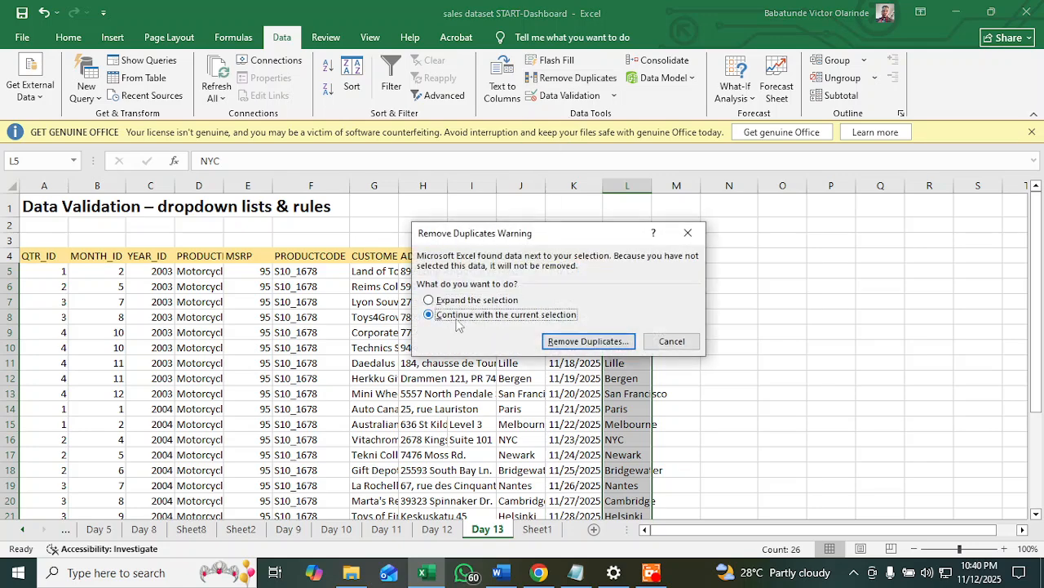
pyautogui.click(581, 343)
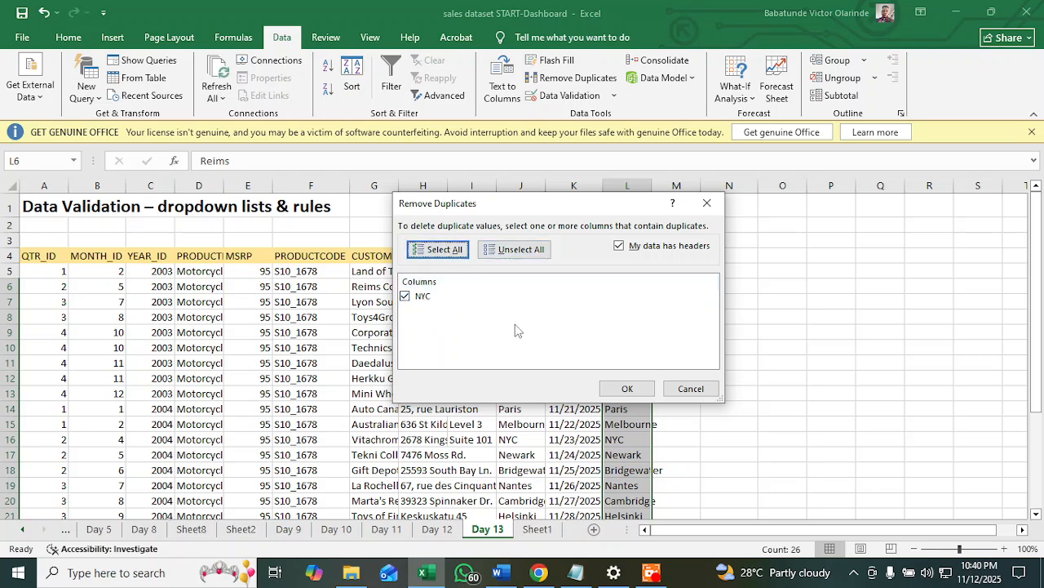
pyautogui.click(406, 299)
pyautogui.click(608, 388)
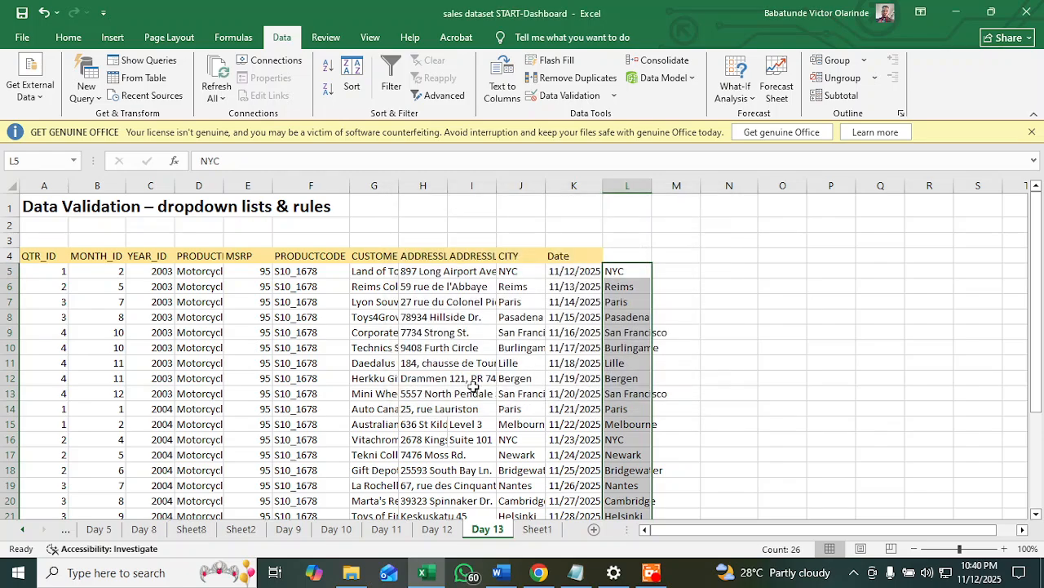
pyautogui.scroll(-1, 698, 393)
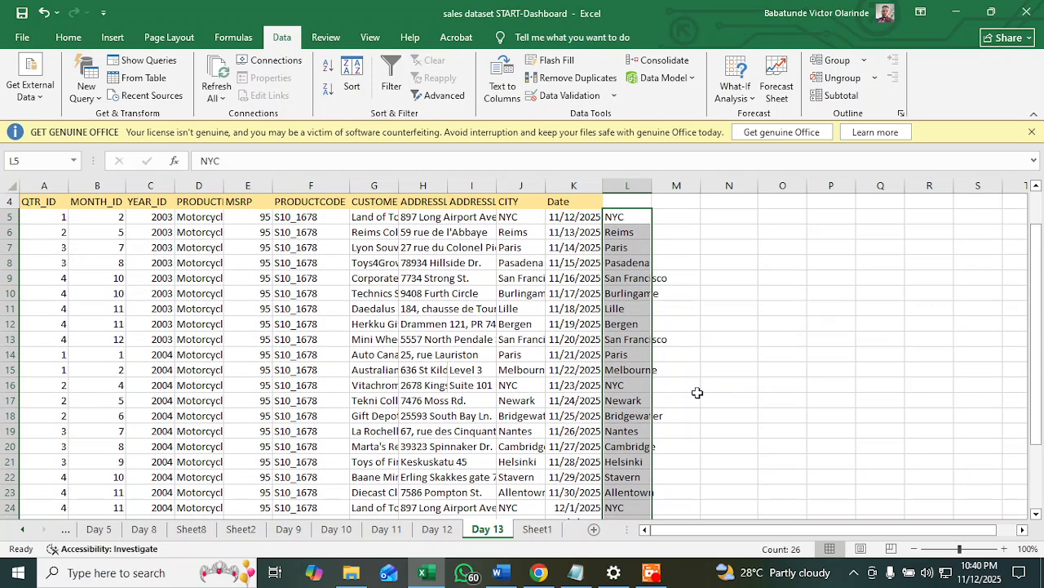
pyautogui.scroll(-3, 697, 392)
pyautogui.scroll(3, 698, 392)
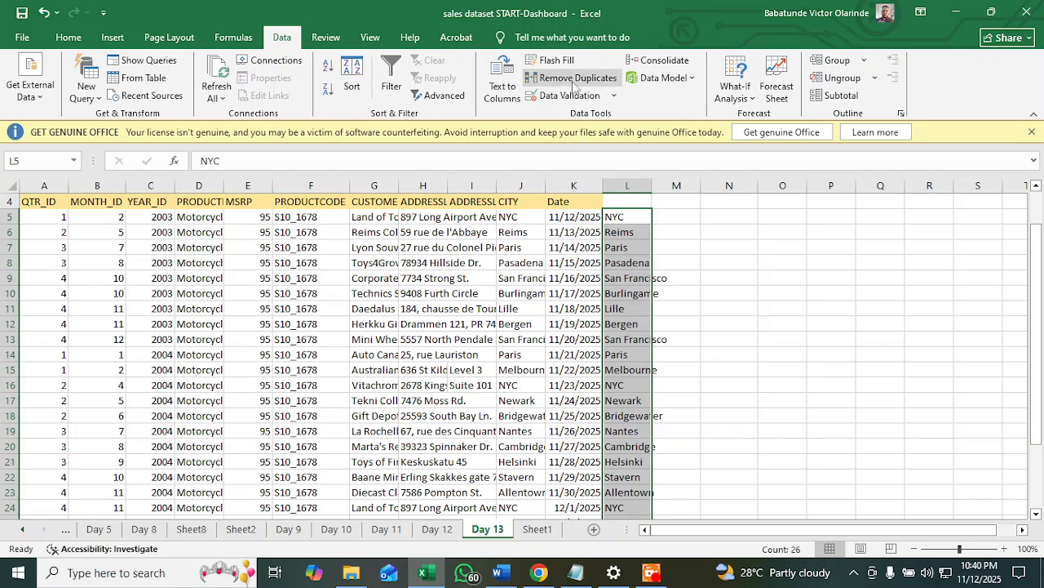
# Remove duplicates from the copied cities in column L only, keeping NYC ticked and treated as the header
pyautogui.click(573, 82)
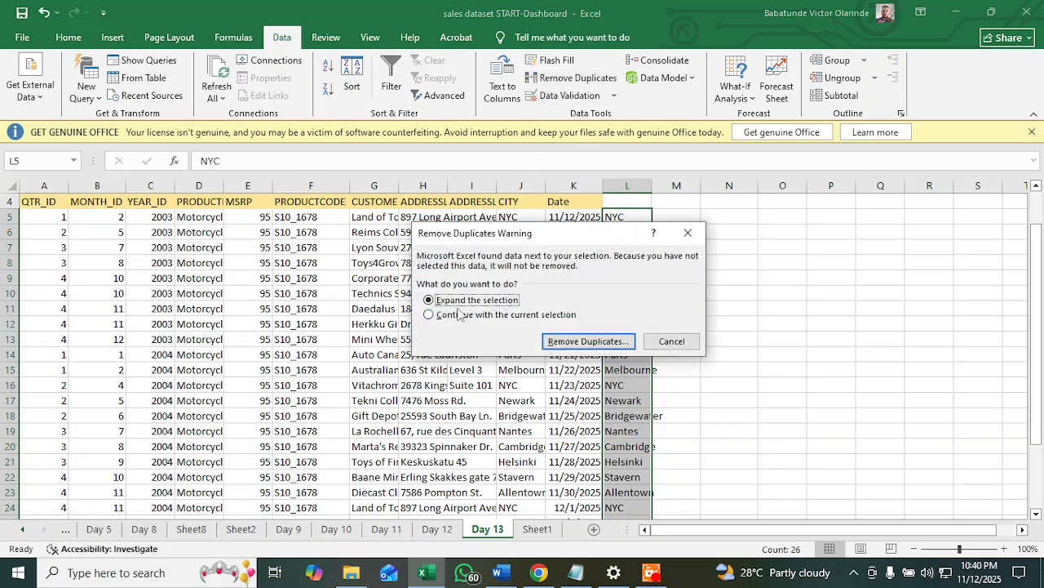
pyautogui.click(462, 314)
pyautogui.click(576, 346)
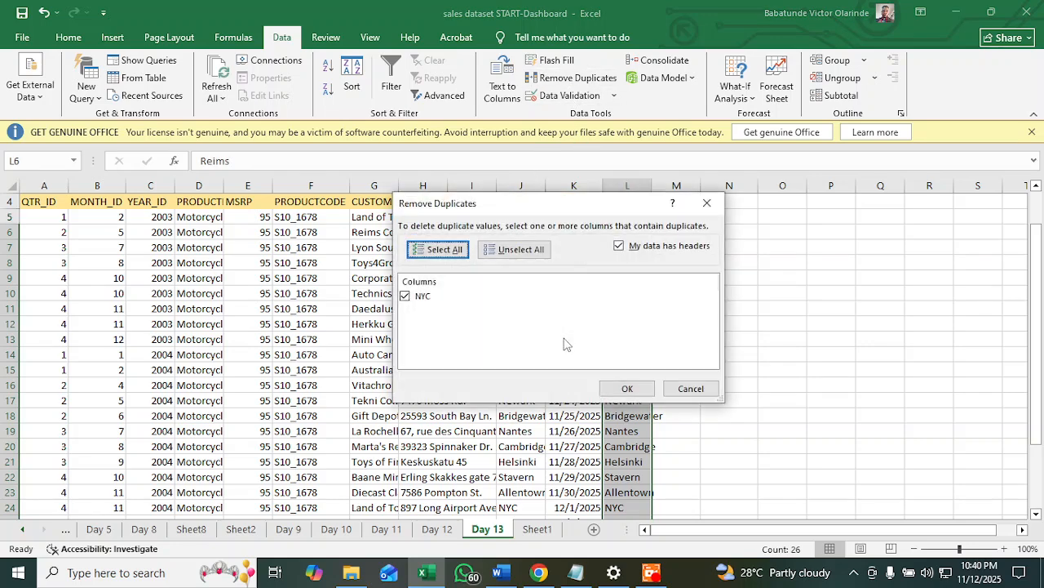
pyautogui.click(633, 390)
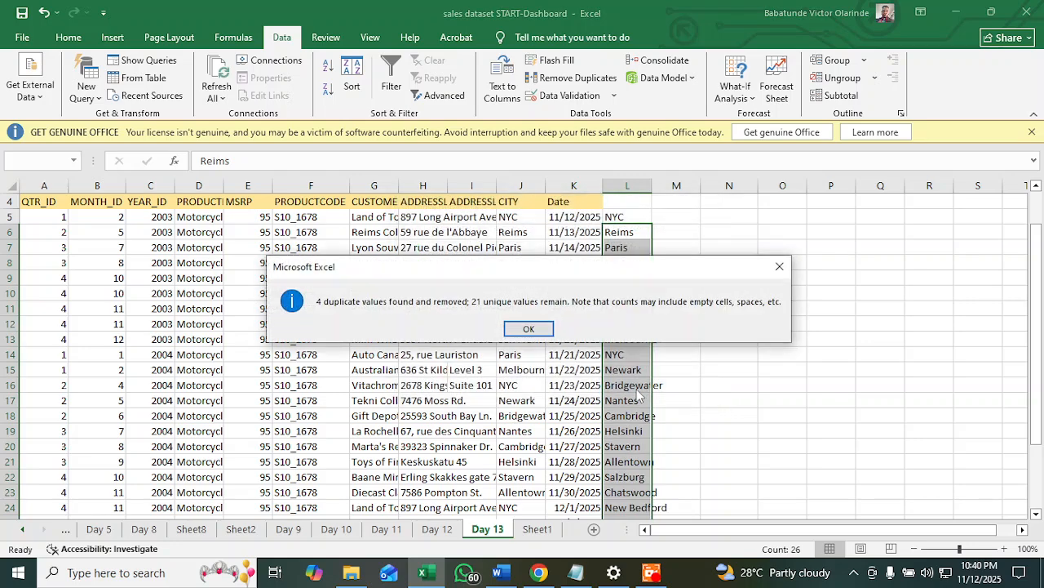
pyautogui.click(529, 328)
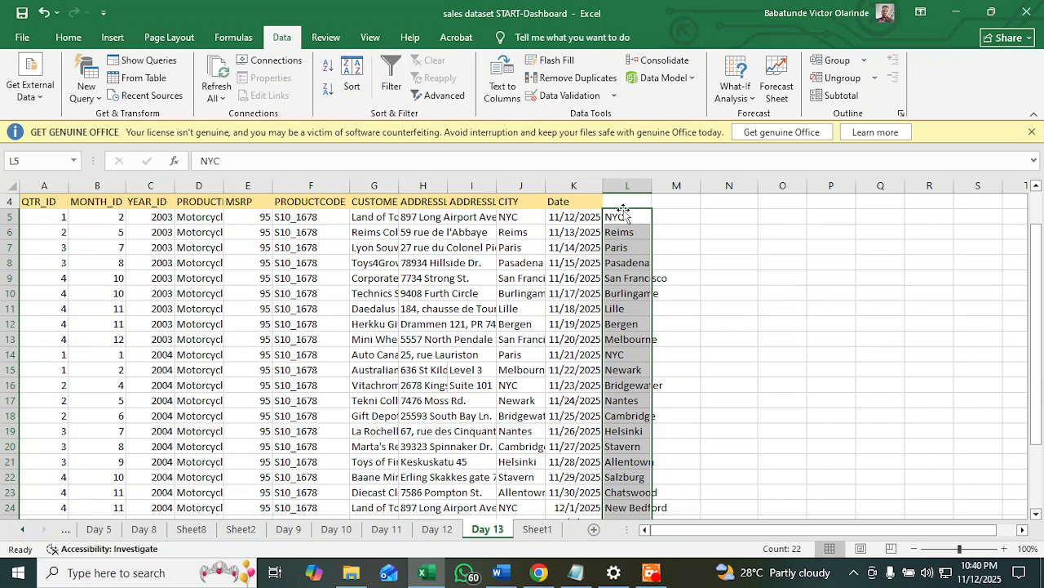
# Check the shortened city list in column L and undo the last duplicate removal
pyautogui.scroll(-3, 643, 316)
pyautogui.scroll(2, 644, 320)
pyautogui.hotkey('ctrl', 'z')
pyautogui.scroll(-4, 643, 322)
pyautogui.scroll(4, 643, 322)
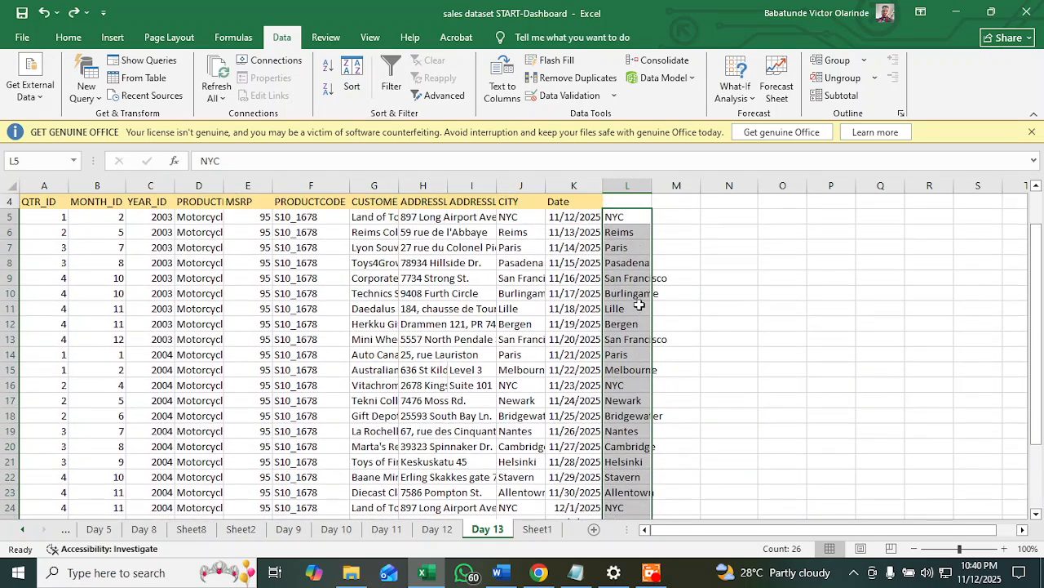
# Enter the header city in cell L4 above the copied city list
pyautogui.click(623, 255)
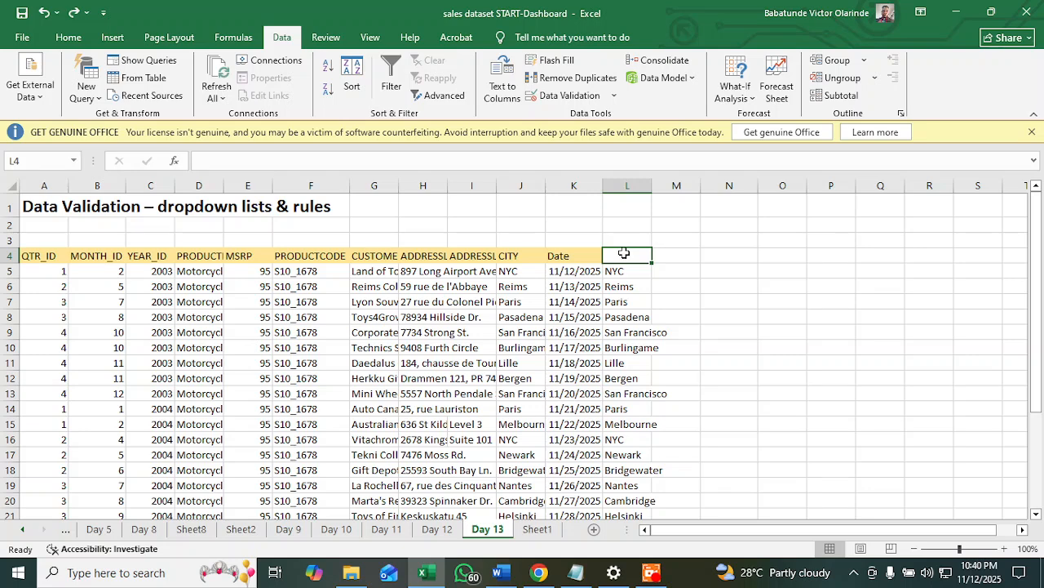
pyautogui.write('city')
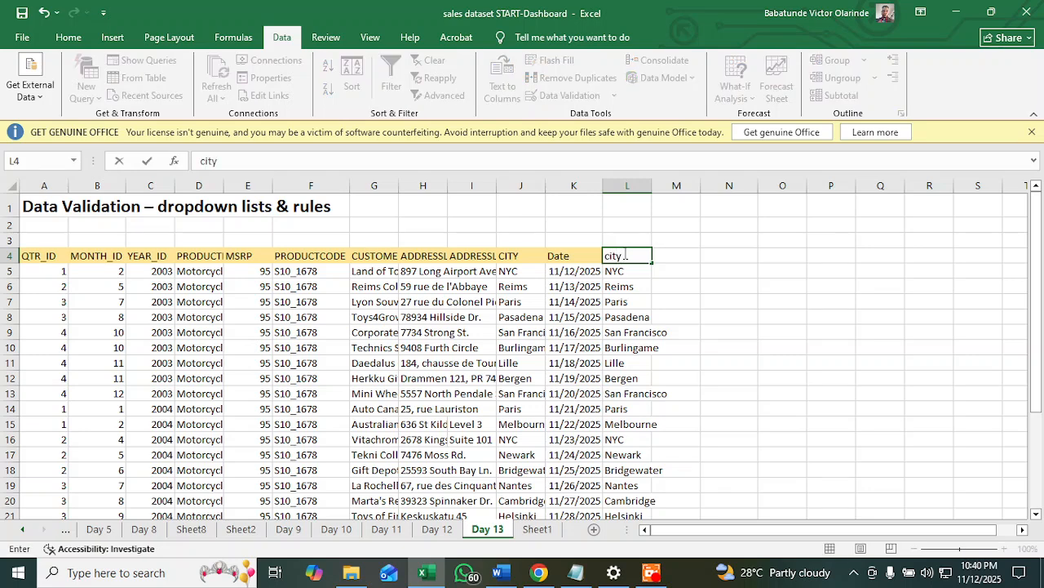
pyautogui.press('Return')
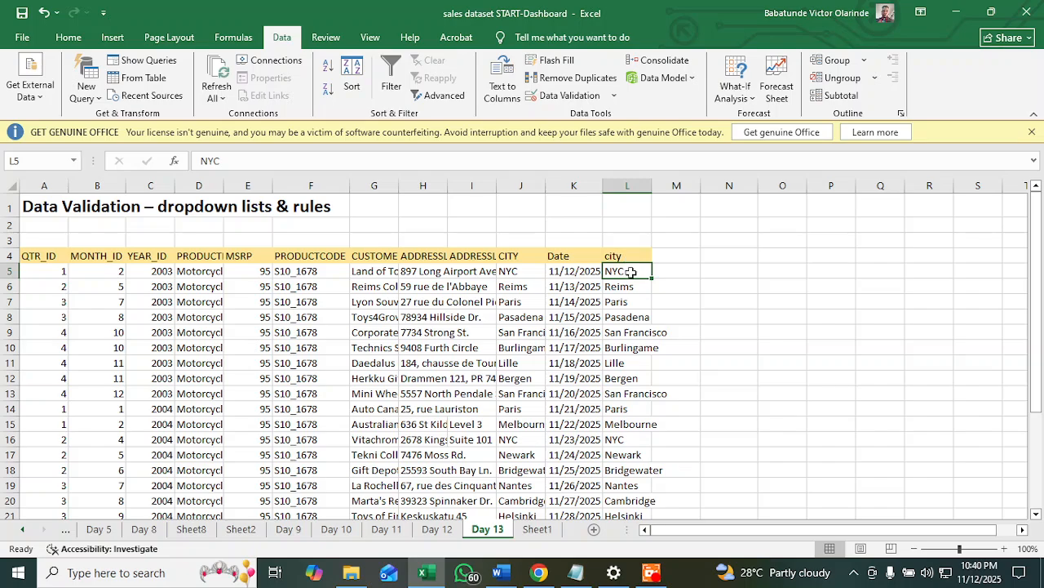
# Remove duplicates from L4:L31 only, continuing with the current selection and using city as the header
pyautogui.moveTo(636, 253); pyautogui.dragTo(630, 487)
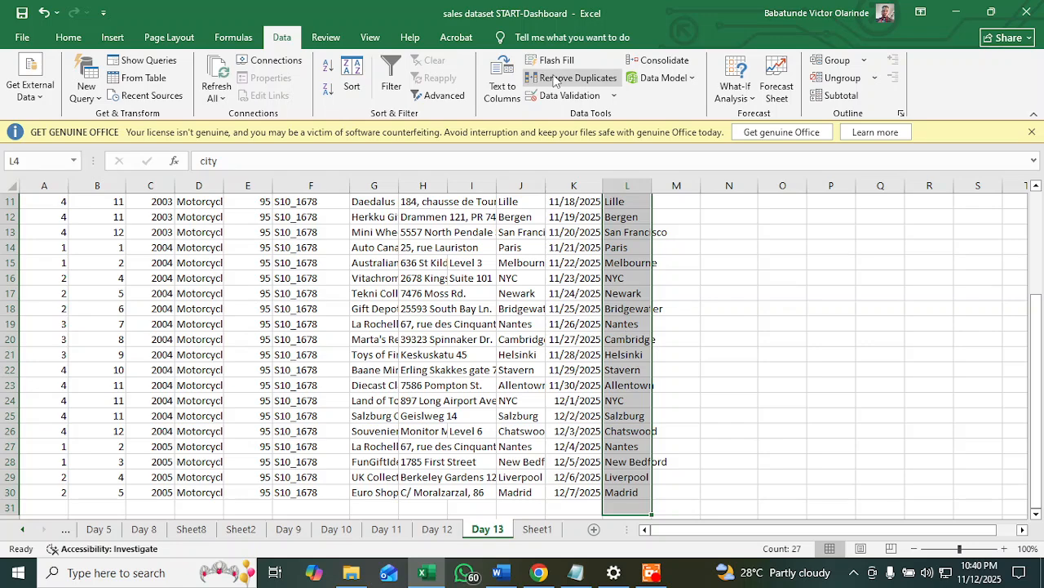
pyautogui.click(559, 77)
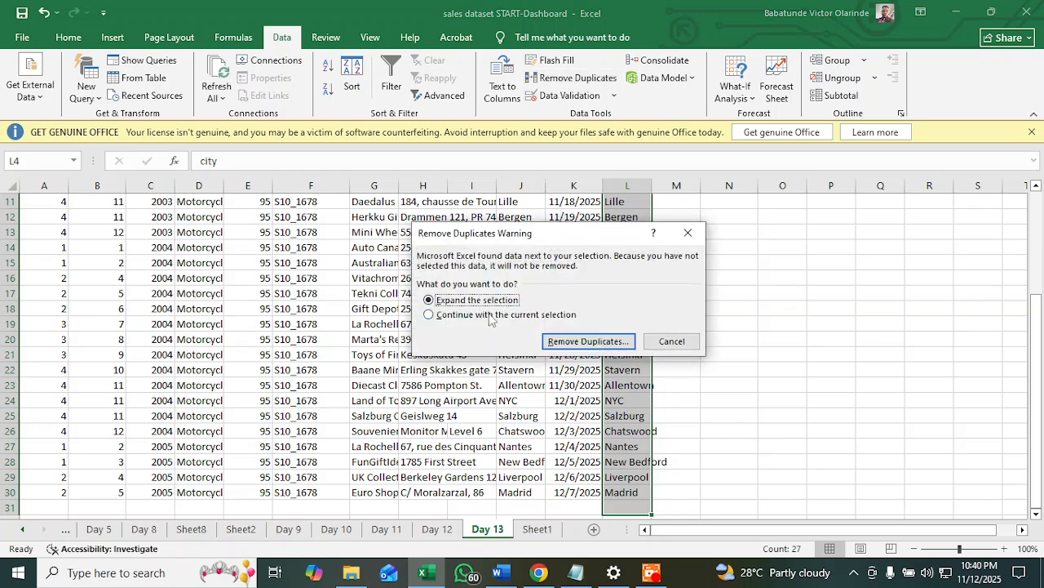
pyautogui.click(490, 315)
pyautogui.click(574, 341)
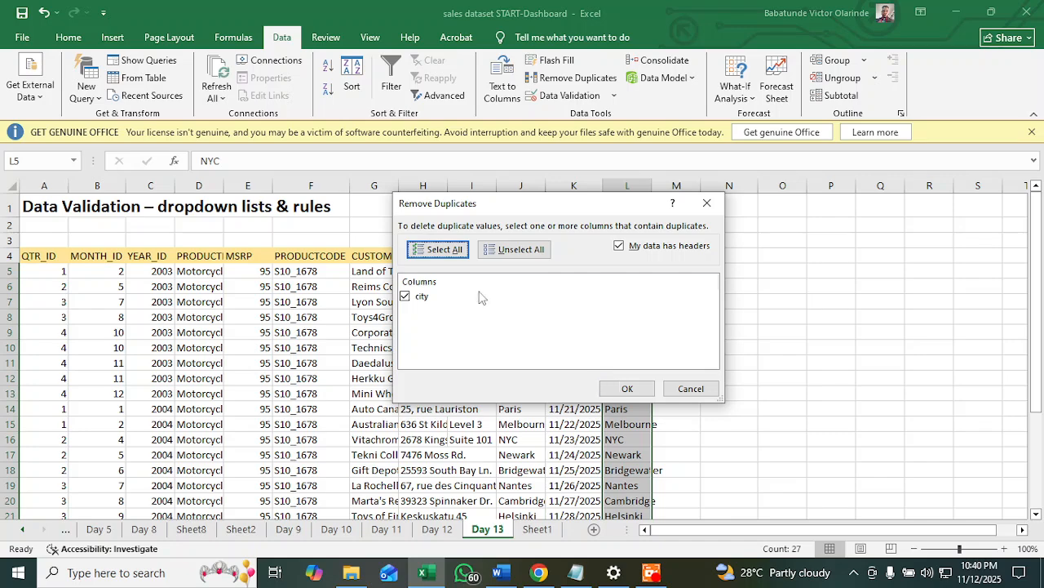
pyautogui.click(624, 389)
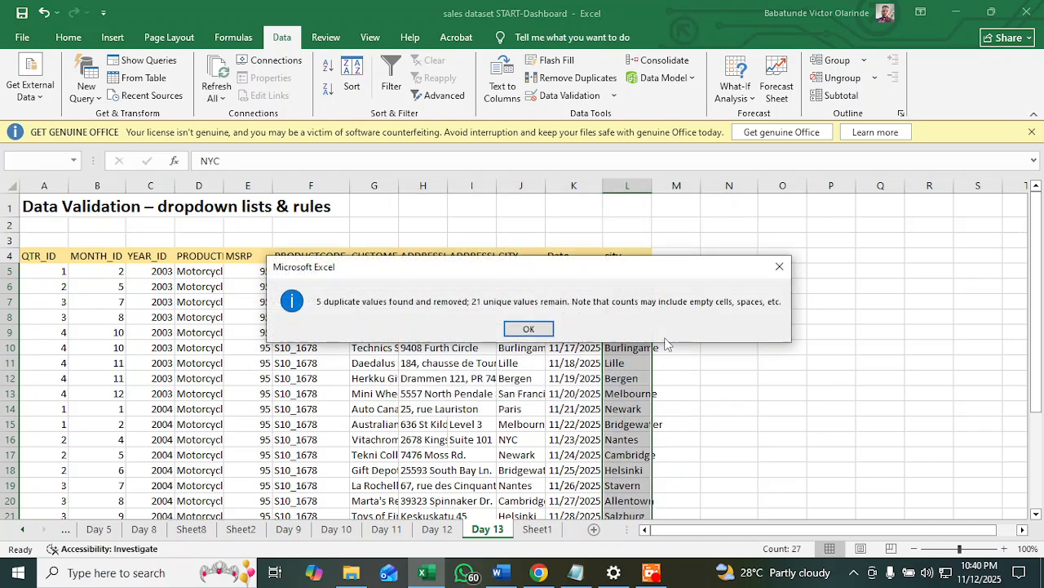
# Dismiss the duplicate removal summary and look through the remaining city list in column L
pyautogui.click(530, 330)
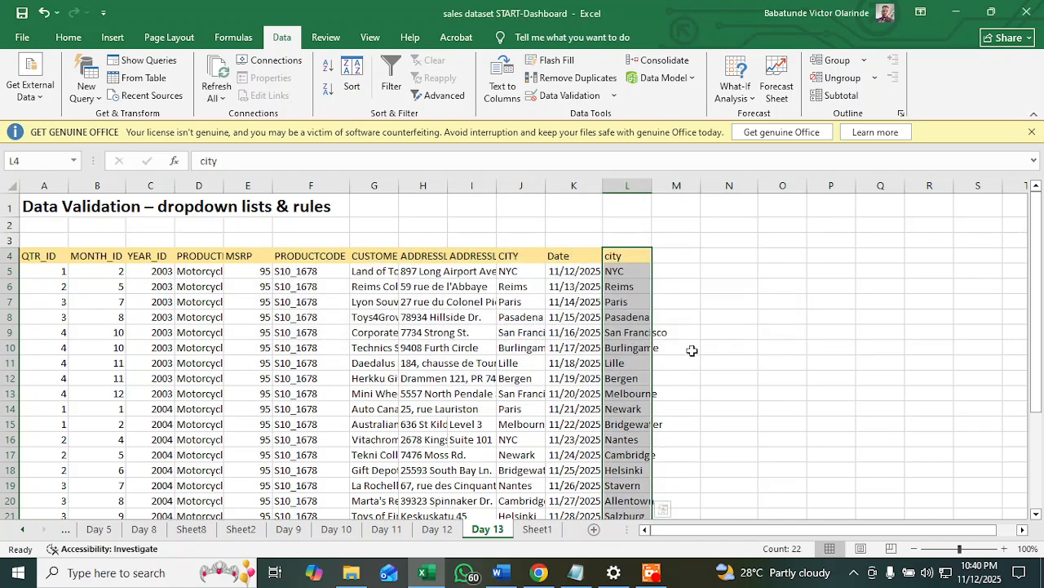
pyautogui.scroll(-1, 691, 352)
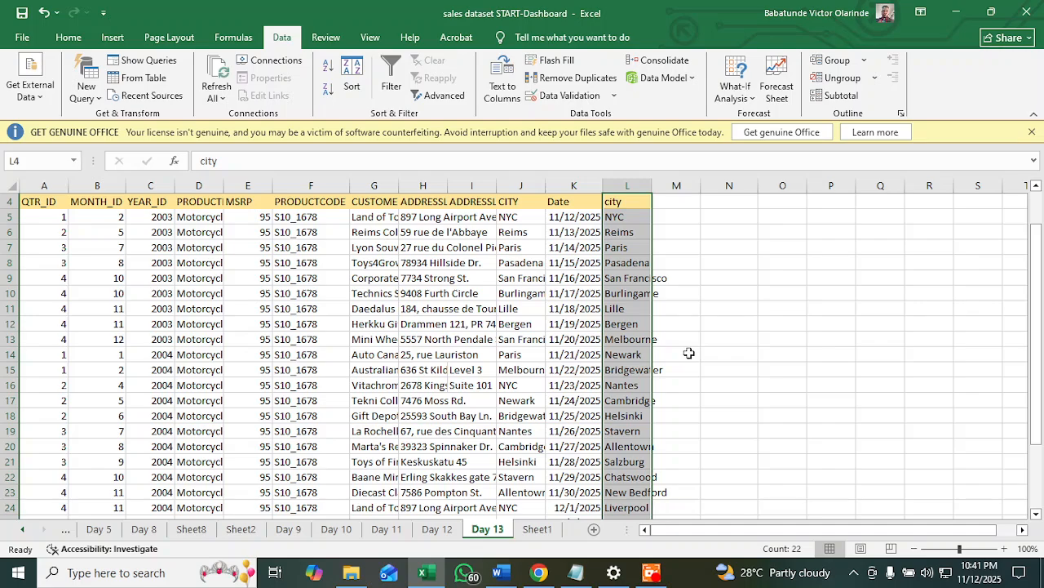
pyautogui.scroll(-7, 691, 353)
pyautogui.scroll(6, 689, 352)
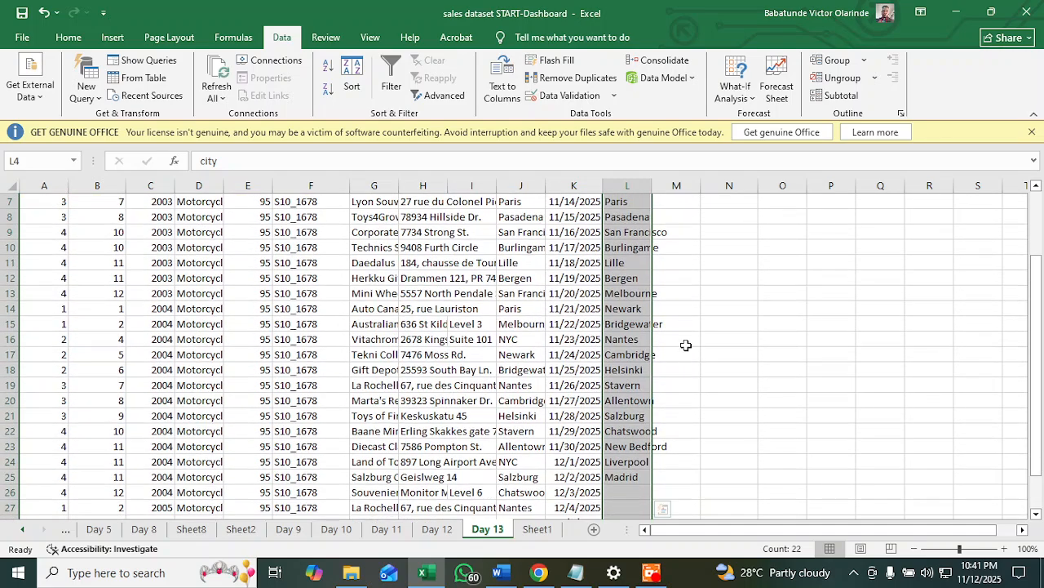
pyautogui.scroll(2, 613, 308)
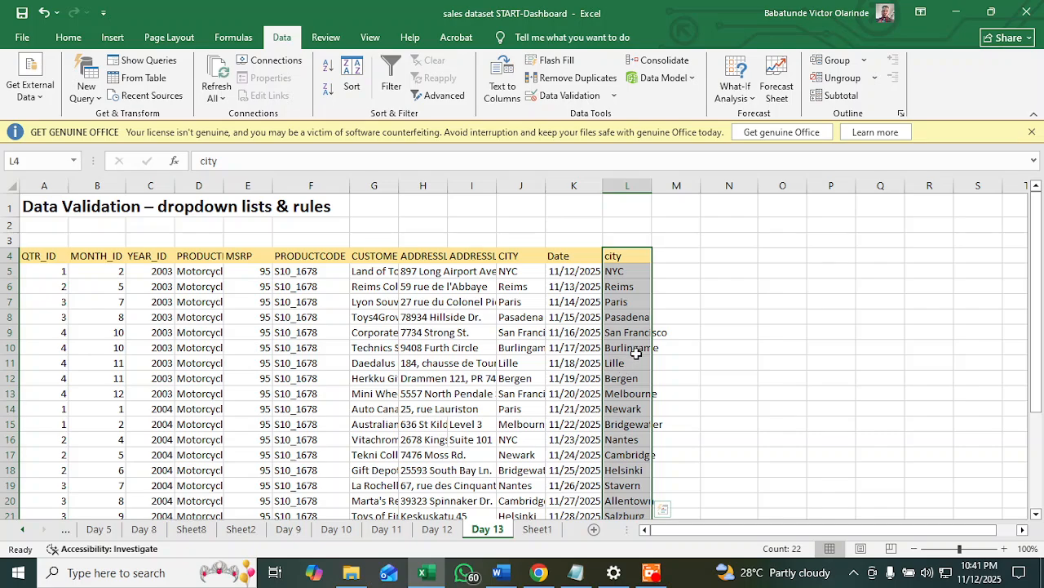
pyautogui.scroll(-6, 624, 374)
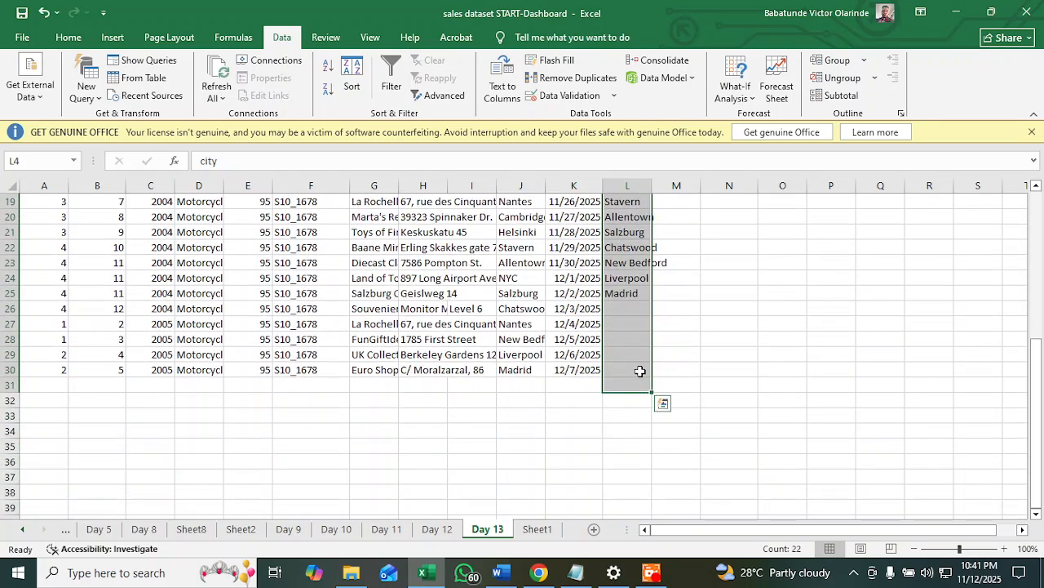
pyautogui.scroll(6, 638, 379)
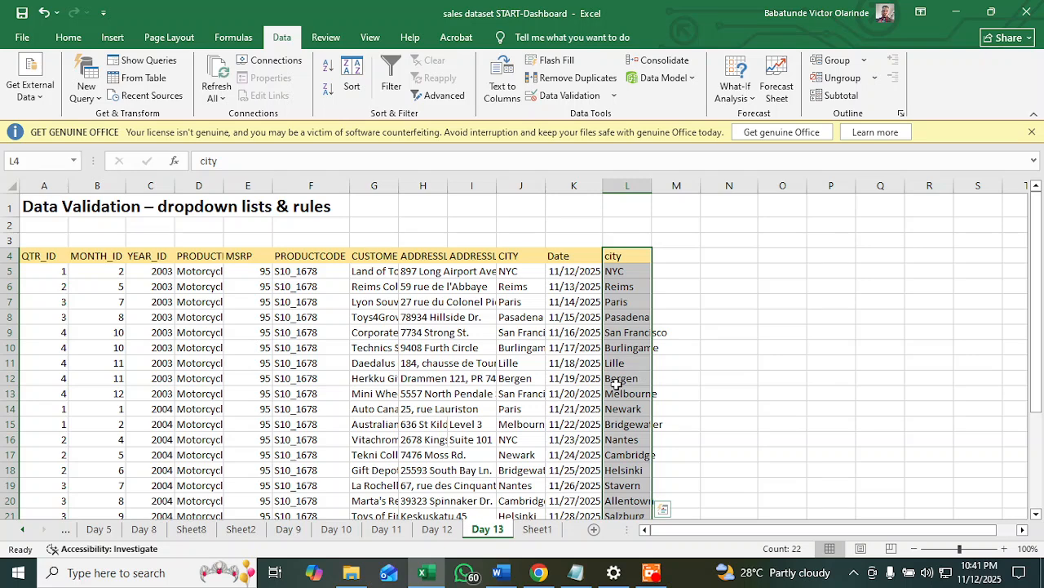
pyautogui.click(680, 256)
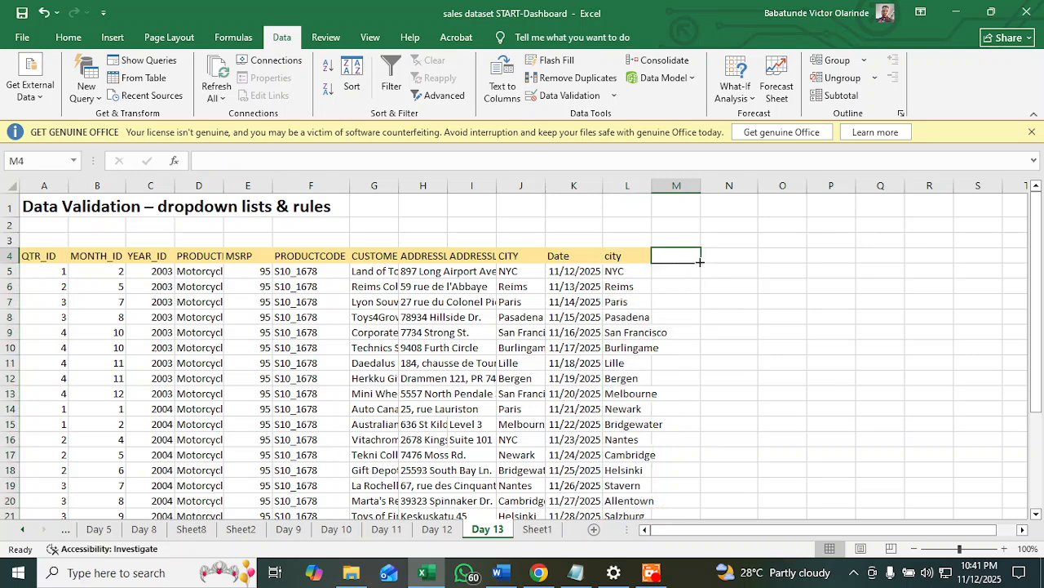
pyautogui.click(718, 272)
pyautogui.click(686, 275)
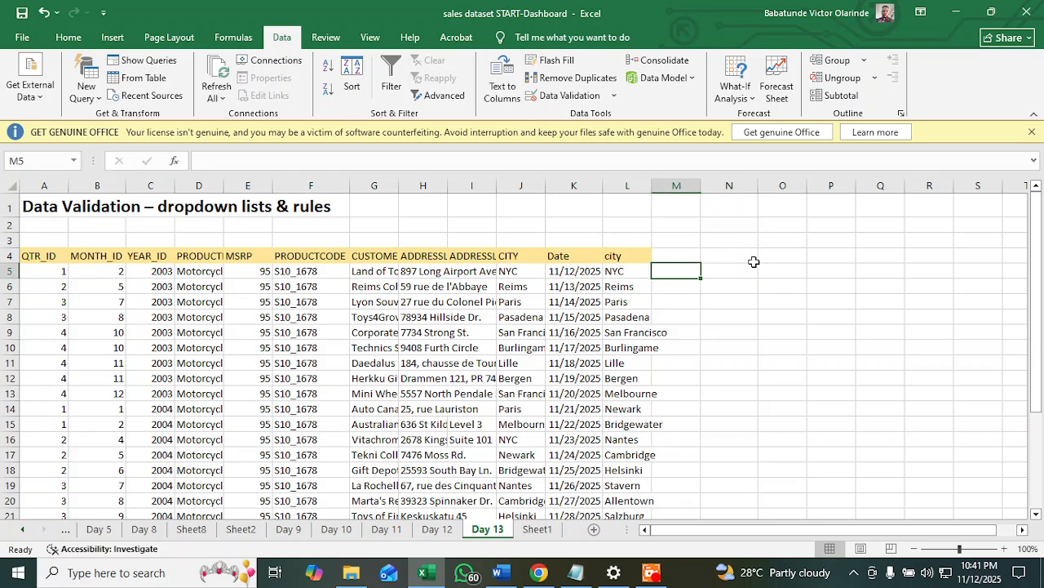
pyautogui.click(625, 268)
pyautogui.click(625, 256)
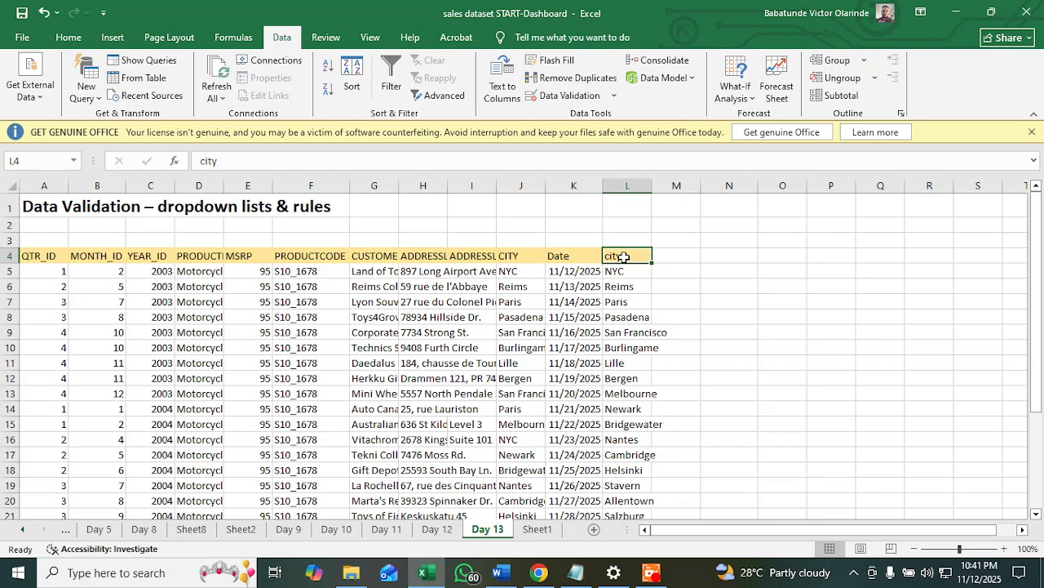
pyautogui.rightClick(625, 257)
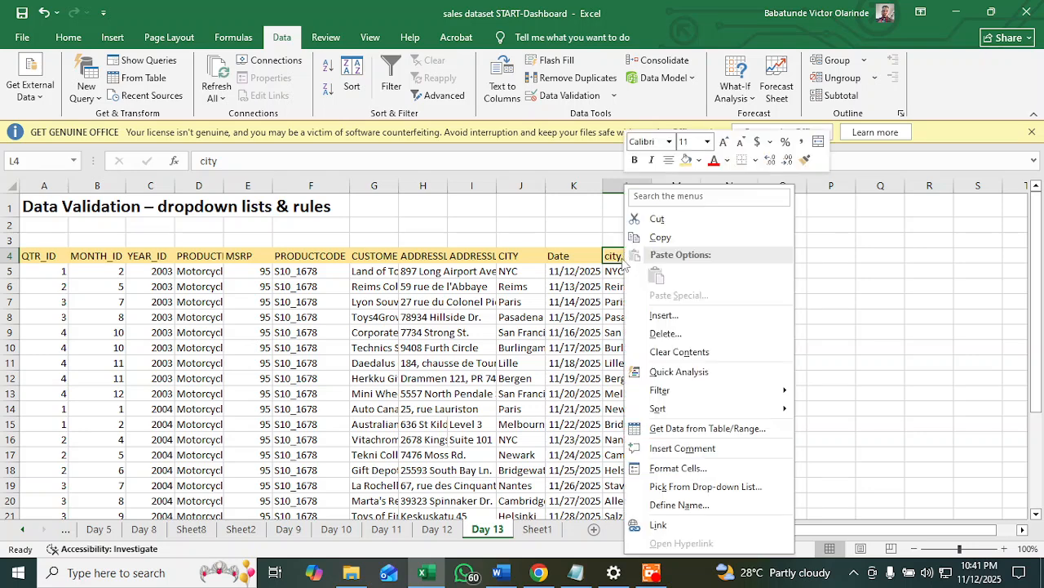
pyautogui.click(619, 256)
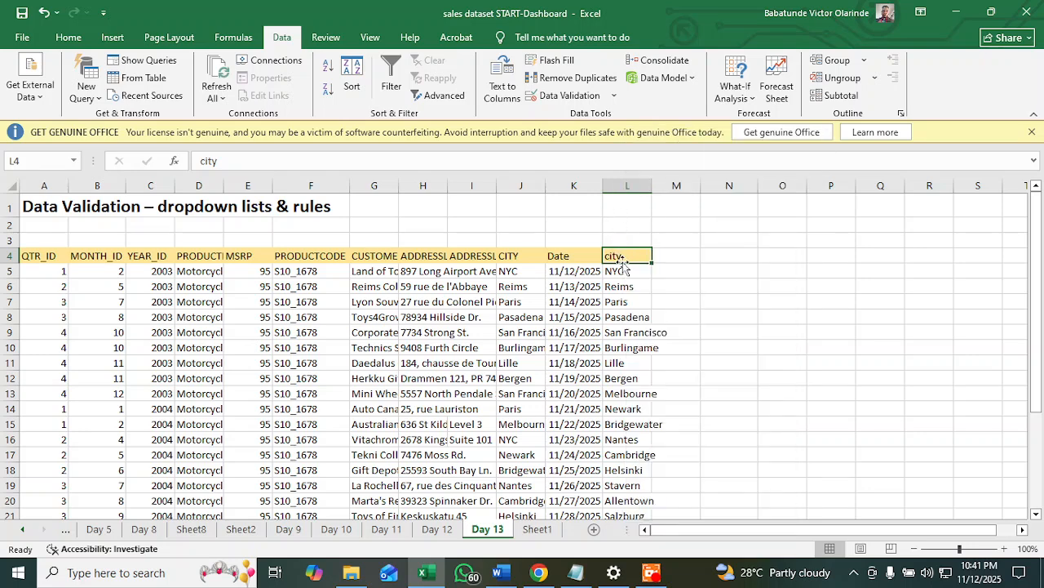
# Add a List data validation rule to cell L5, using the unique cities in =$L$5:$L$25 as its source
pyautogui.click(625, 271)
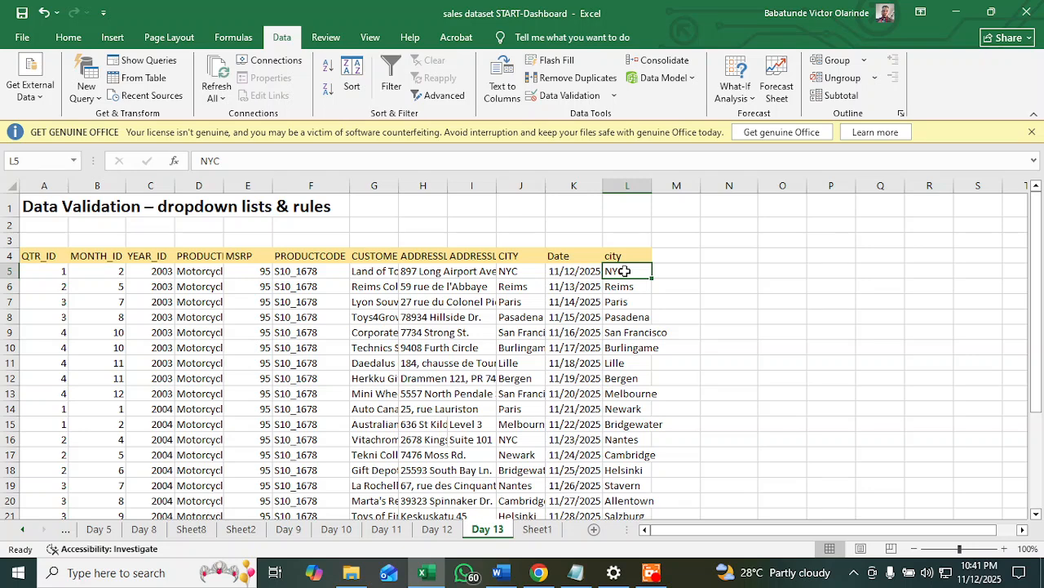
pyautogui.click(577, 102)
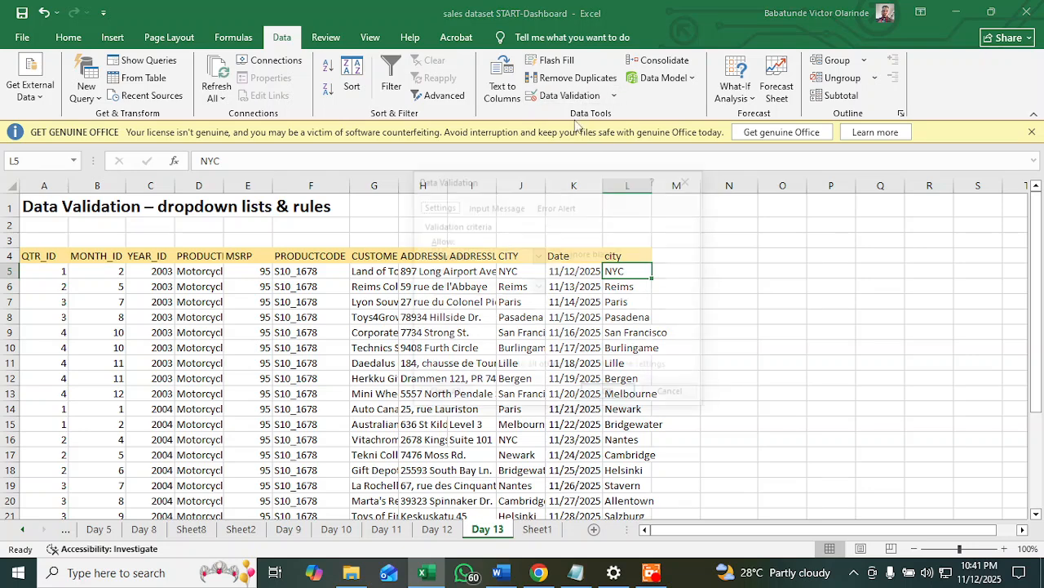
pyautogui.click(538, 257)
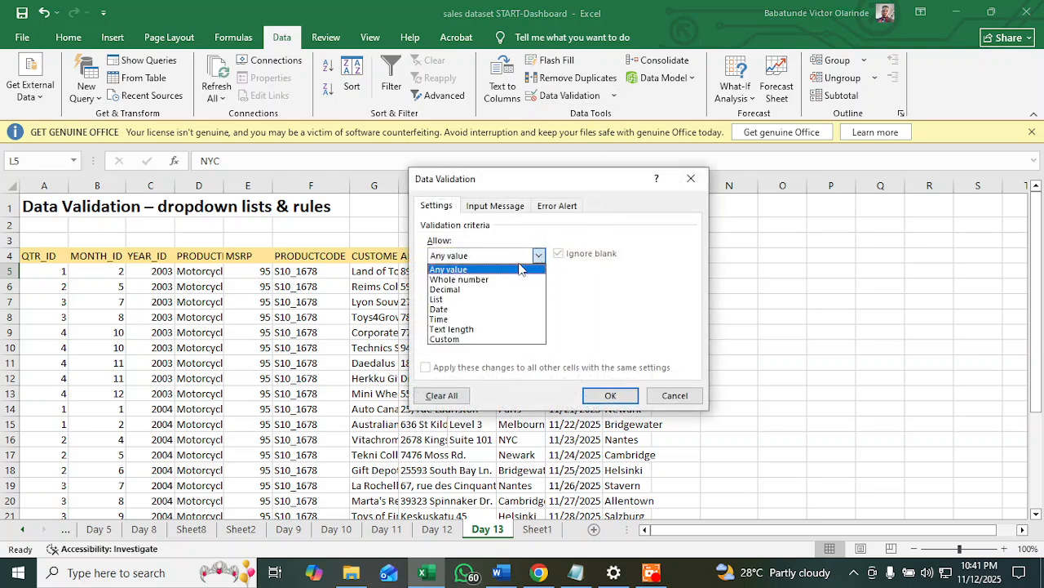
pyautogui.click(462, 310)
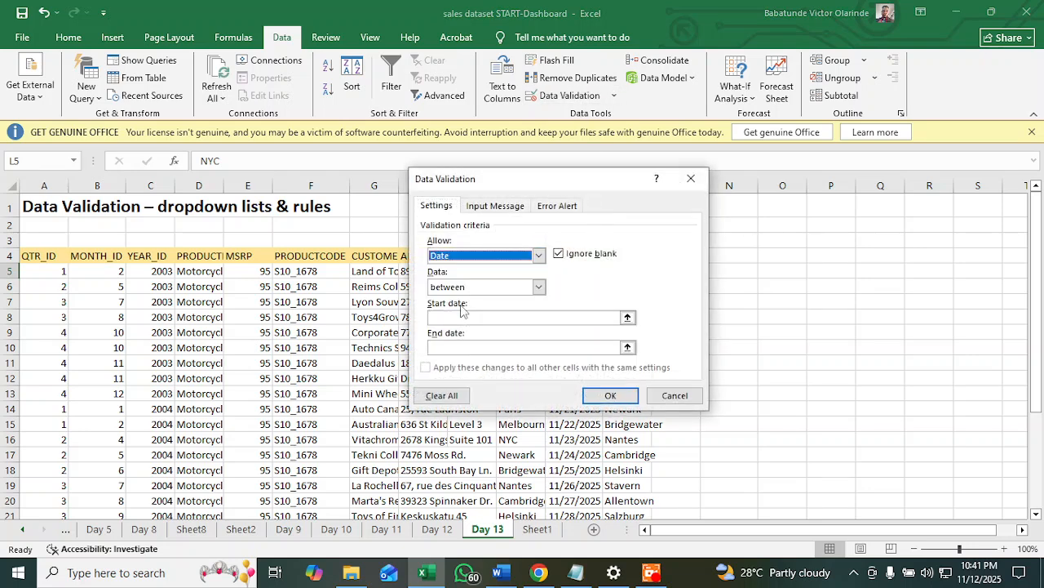
pyautogui.click(538, 255)
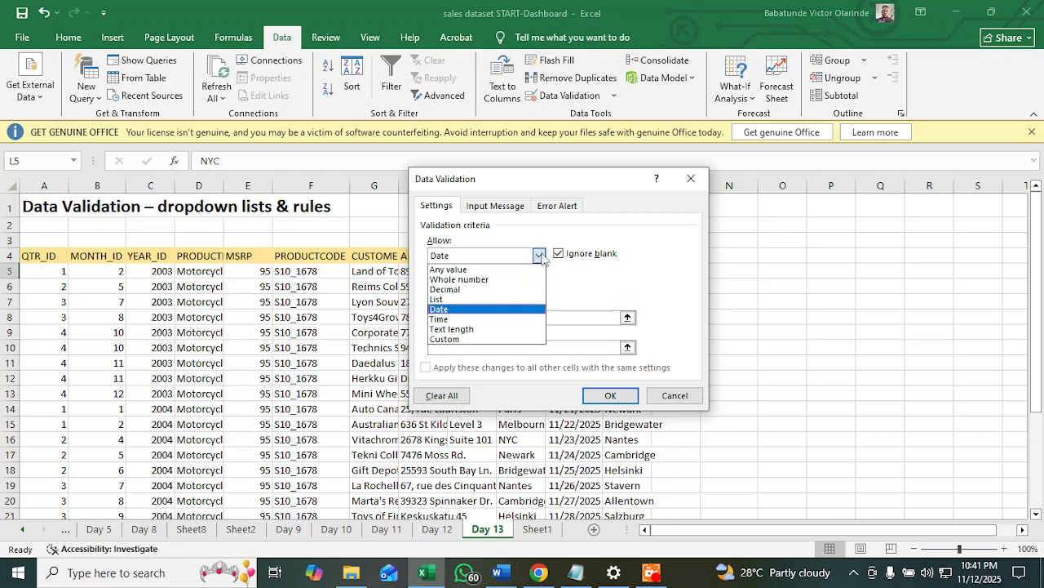
pyautogui.click(480, 299)
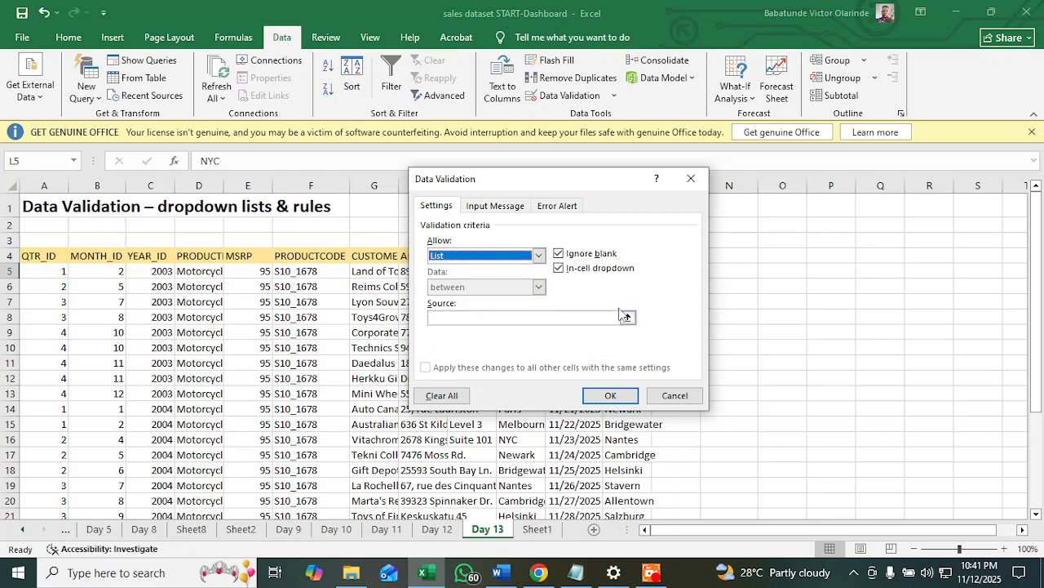
pyautogui.click(627, 316)
pyautogui.moveTo(631, 272); pyautogui.dragTo(642, 431)
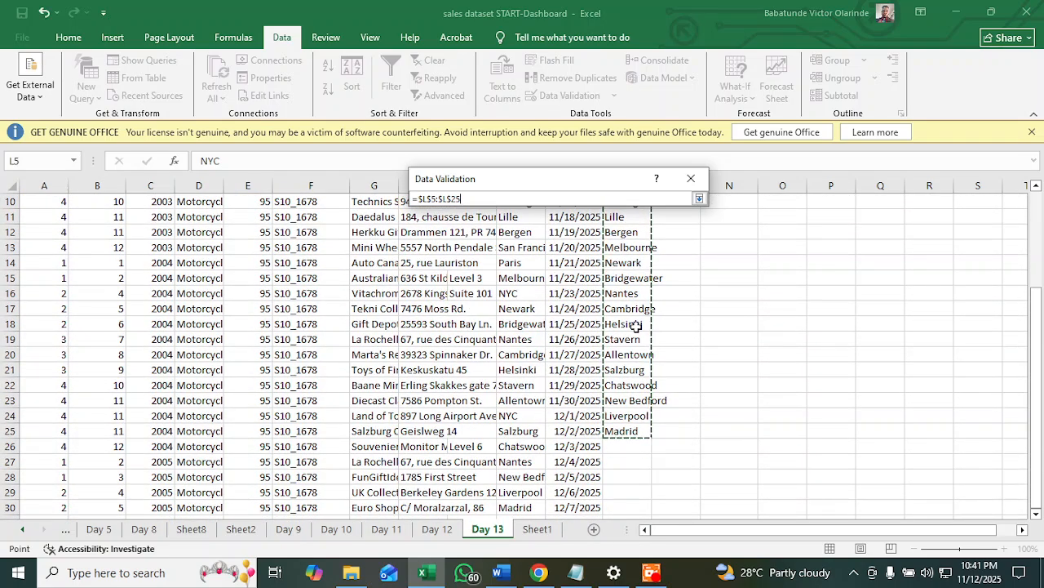
pyautogui.press('Return')
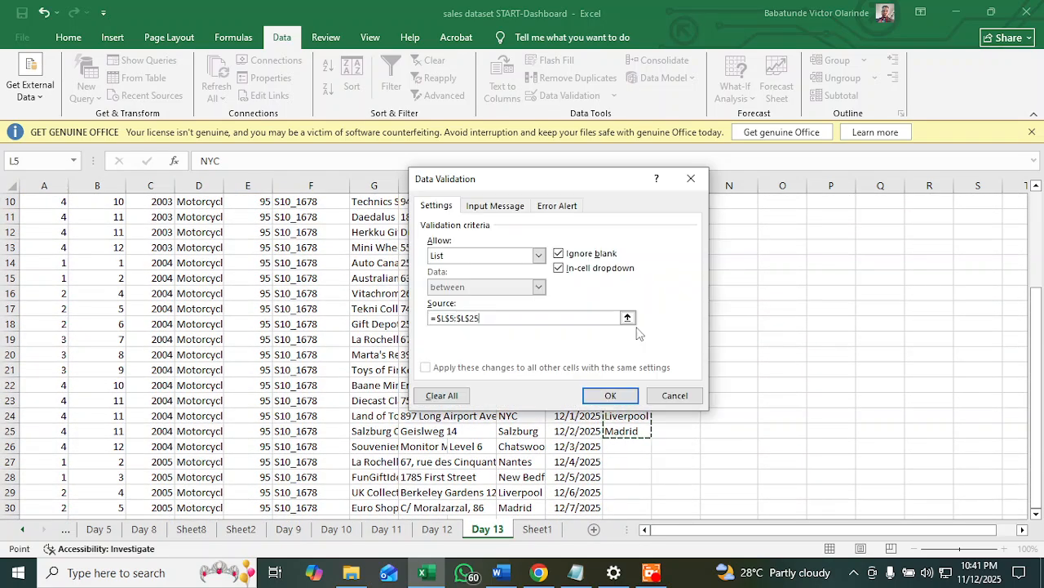
pyautogui.click(621, 392)
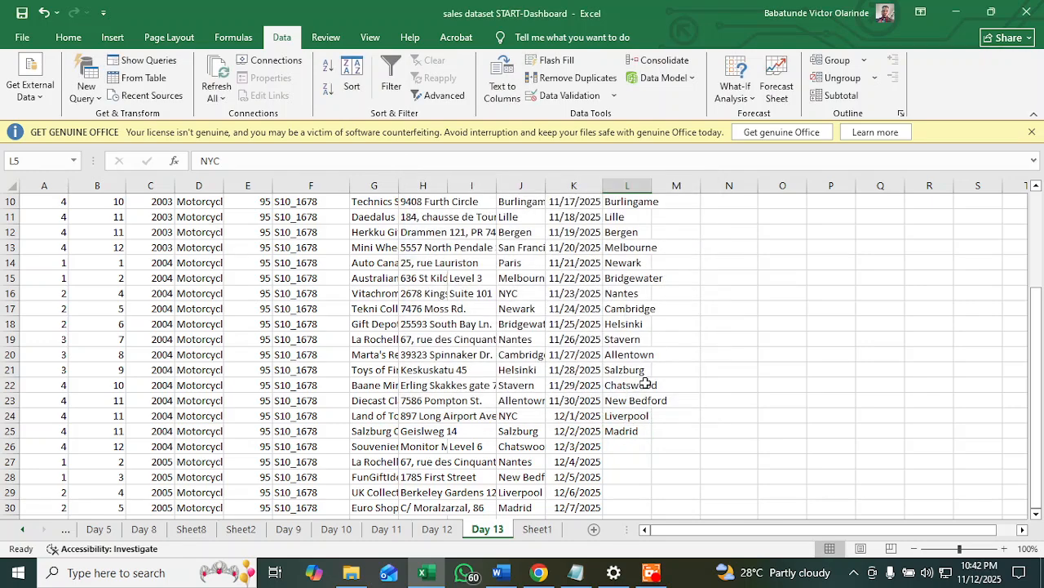
# Open the dropdown in cell L5 and look through its cities to the end without choosing one
pyautogui.scroll(3, 687, 369)
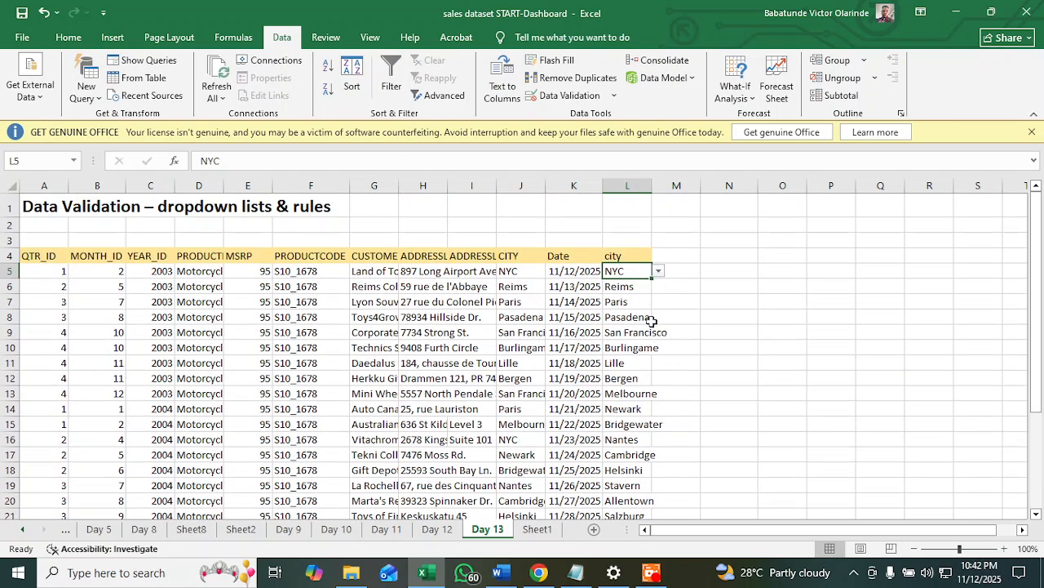
pyautogui.click(659, 271)
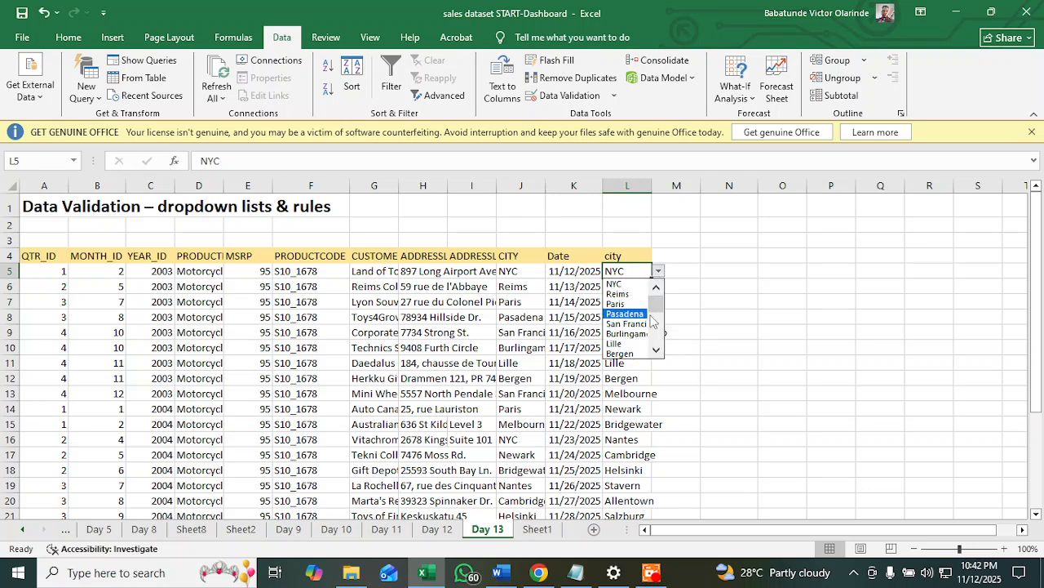
pyautogui.moveTo(657, 302); pyautogui.dragTo(658, 343)
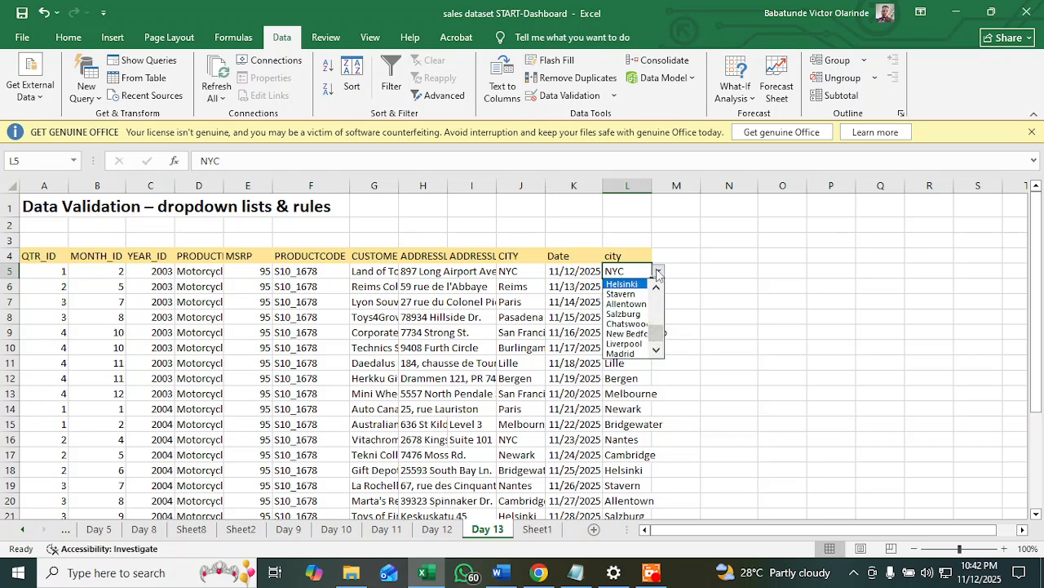
pyautogui.click(658, 273)
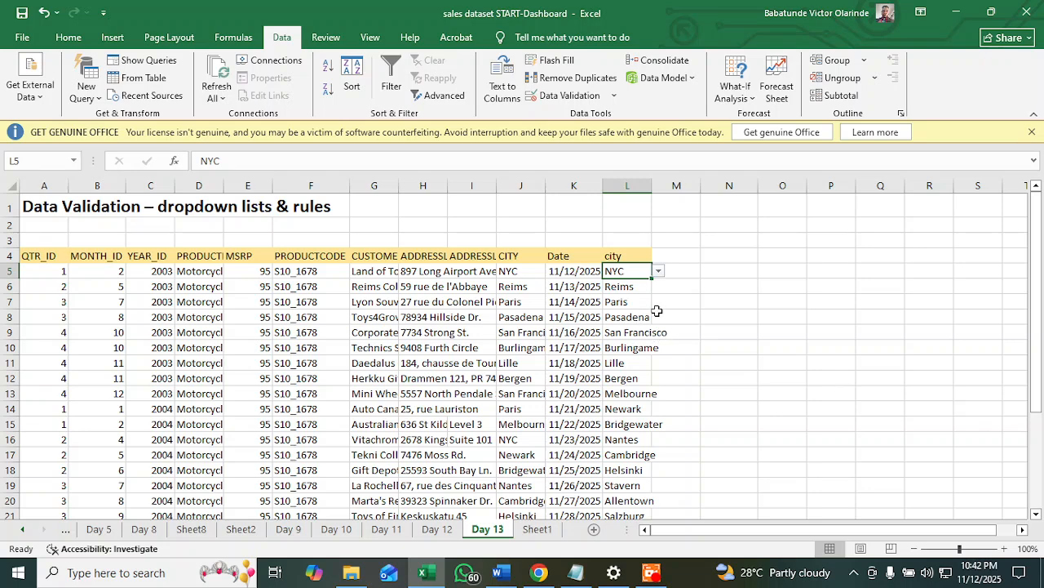
pyautogui.click(673, 304)
# Copy cell L5 with its dropdown validation and paste it into cell O5
pyautogui.click(631, 273)
pyautogui.hotkey('ctrl', 'c')
pyautogui.click(771, 271)
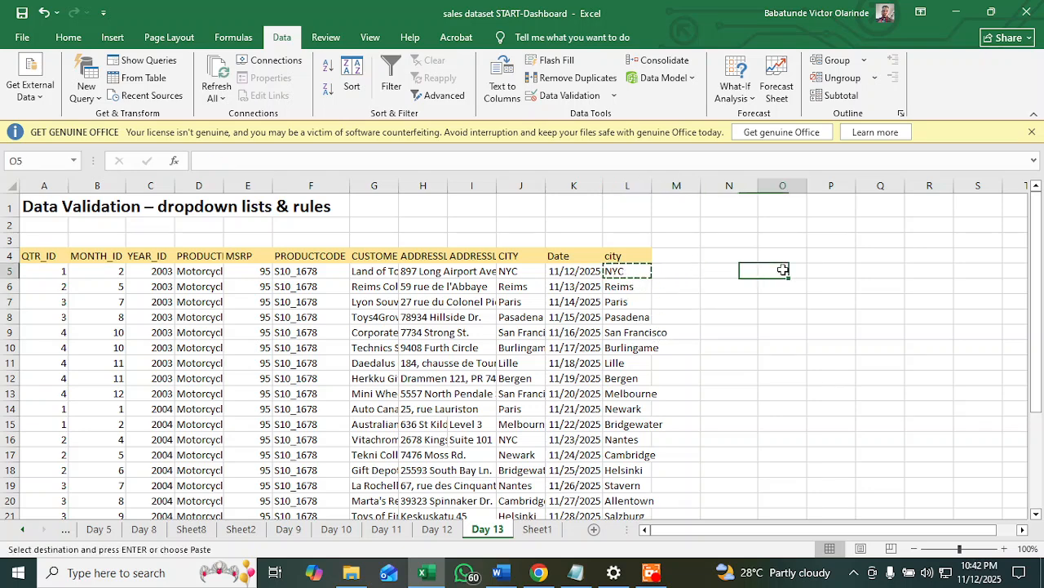
pyautogui.hotkey('ctrl', 'v')
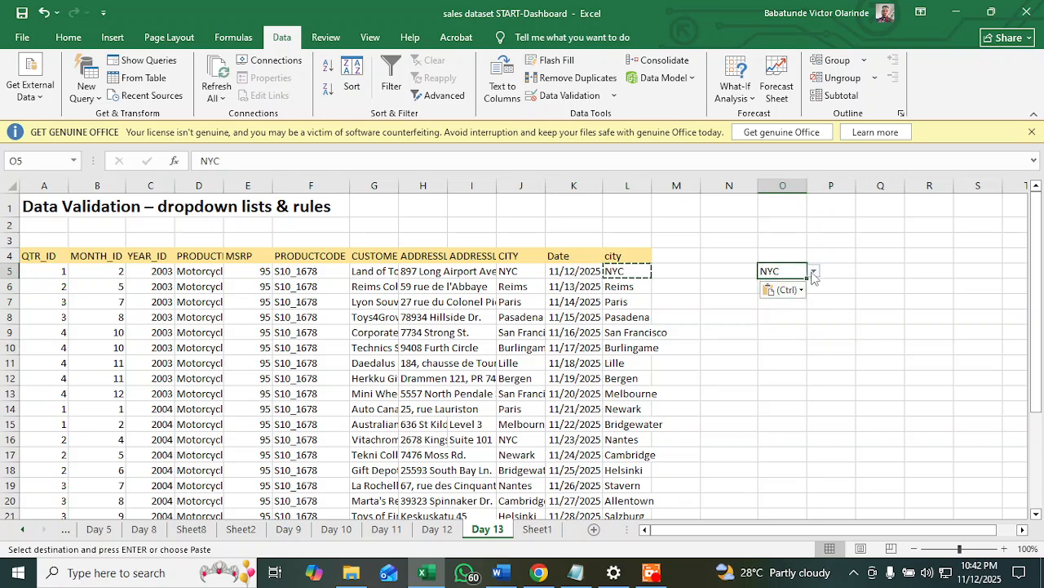
# Test the city dropdown in cell O5 by choosing NYC, Paris, Bergen, Stavern and finally Liverpool
pyautogui.click(813, 271)
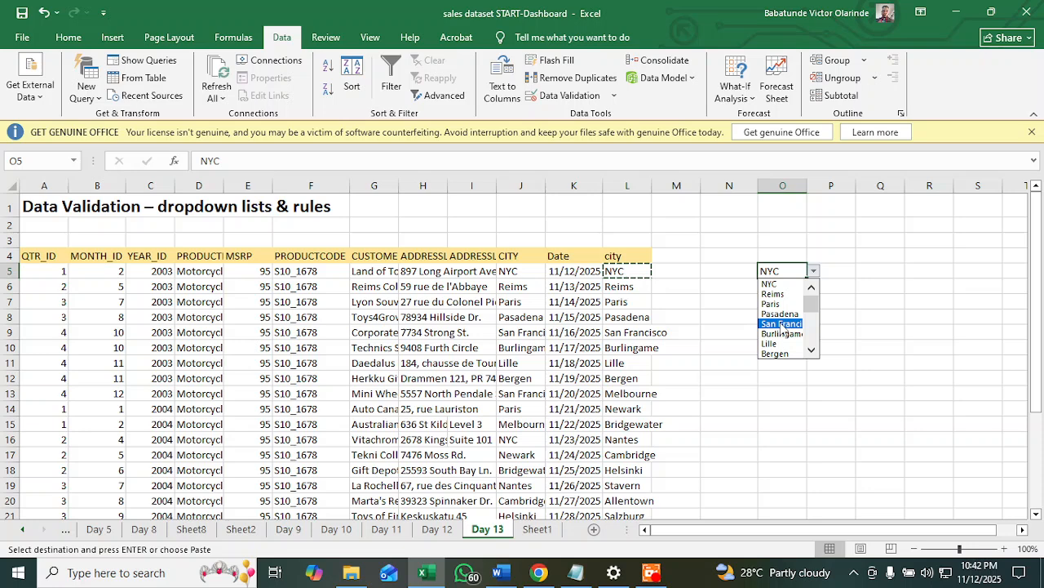
pyautogui.click(773, 284)
pyautogui.click(813, 275)
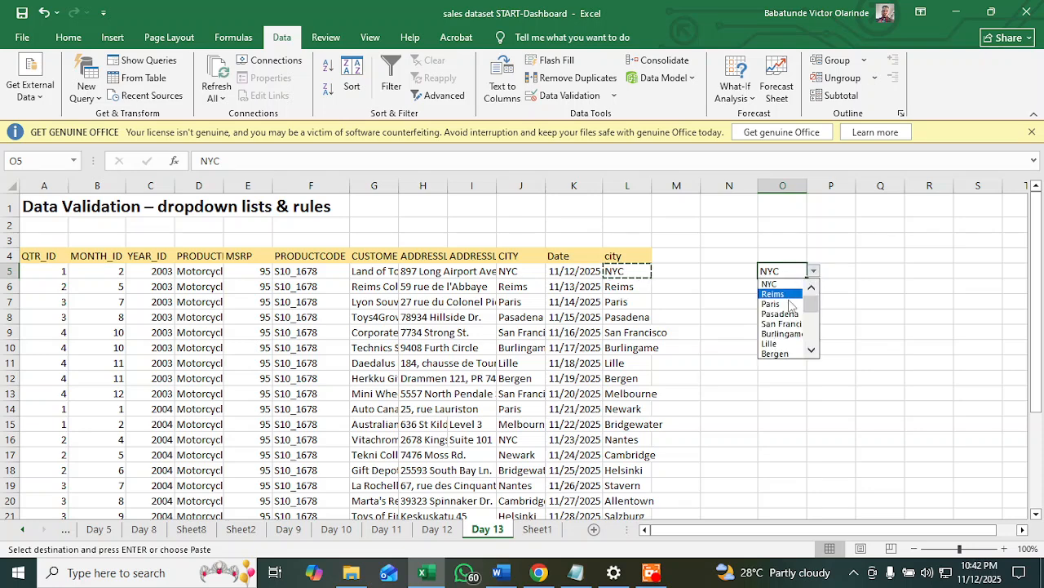
pyautogui.click(775, 313)
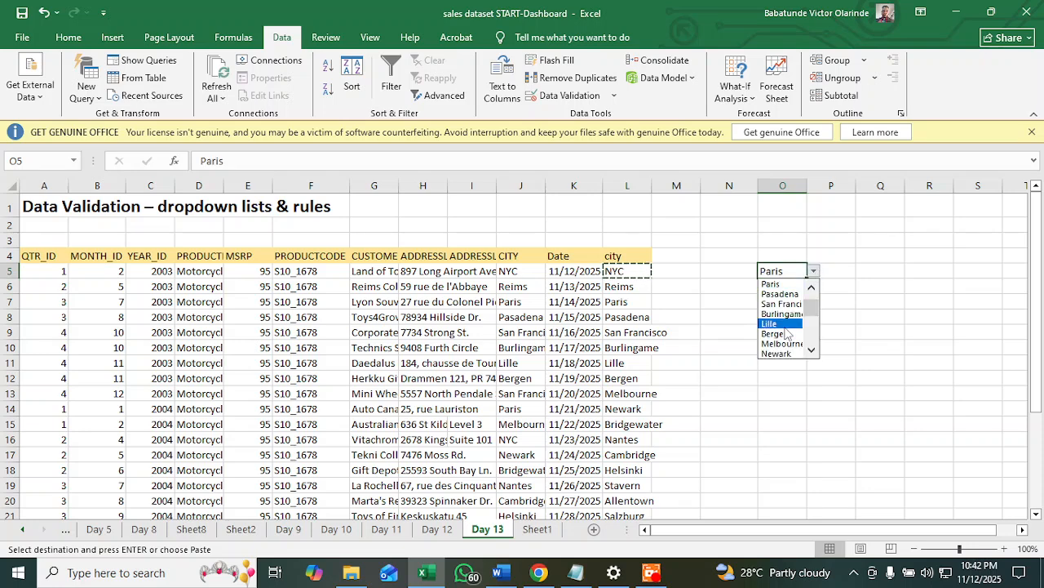
pyautogui.click(785, 327)
pyautogui.click(814, 274)
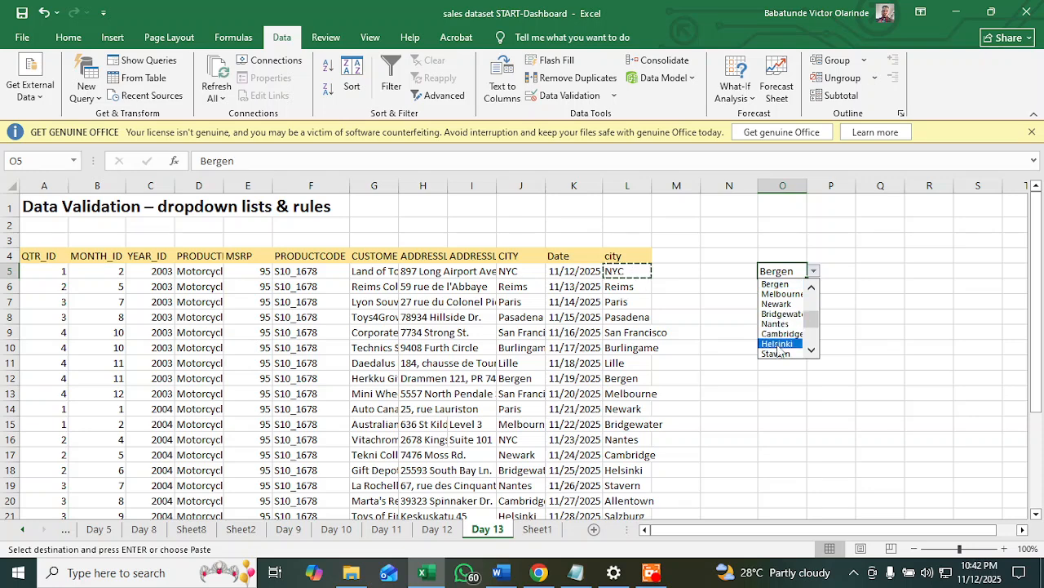
pyautogui.click(785, 344)
pyautogui.click(814, 273)
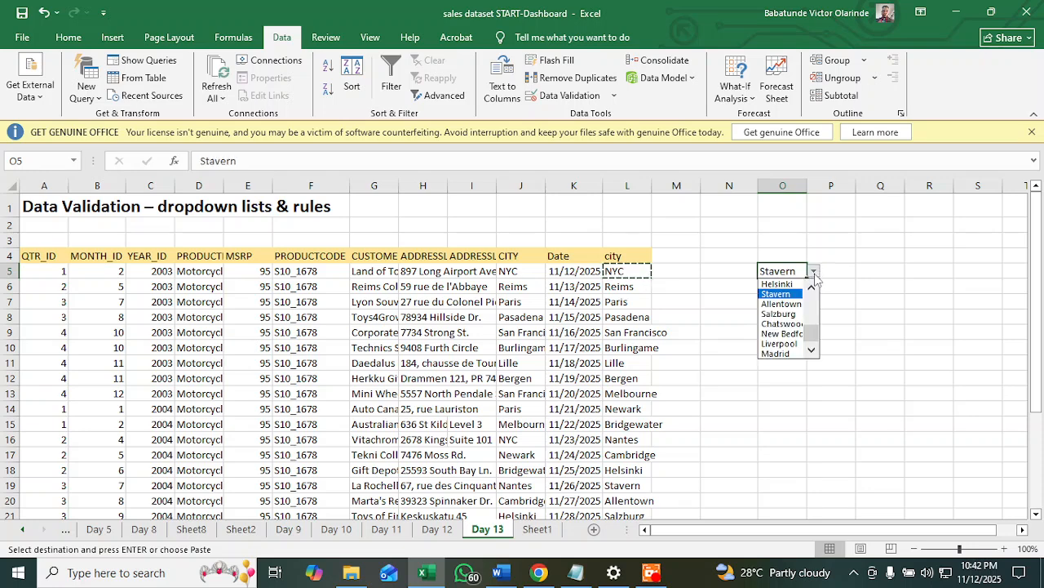
pyautogui.click(780, 332)
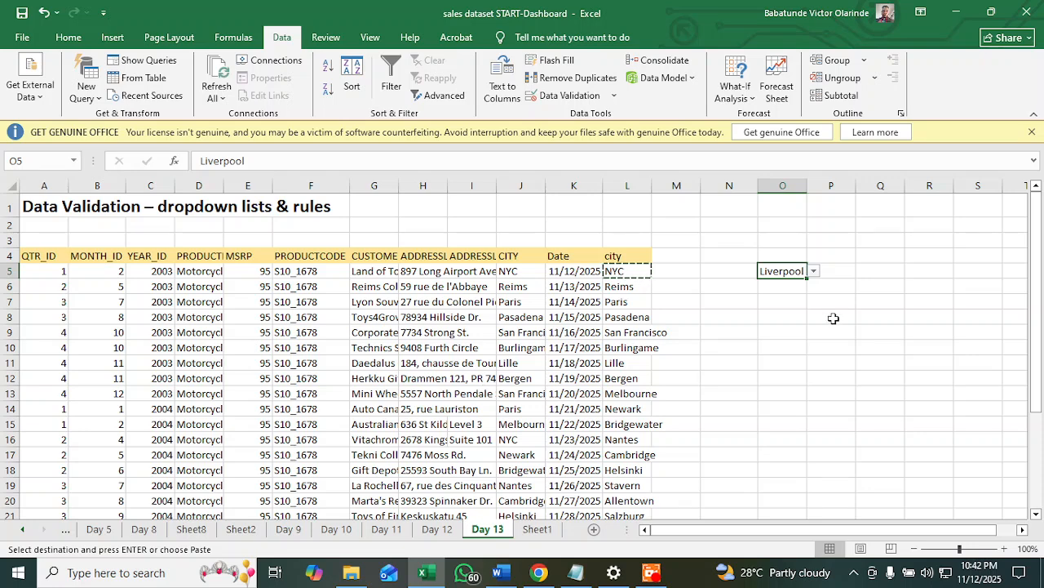
# Check cell O5's dropdown arrow with the cell deselected and selected, ending on cell P5
pyautogui.click(829, 273)
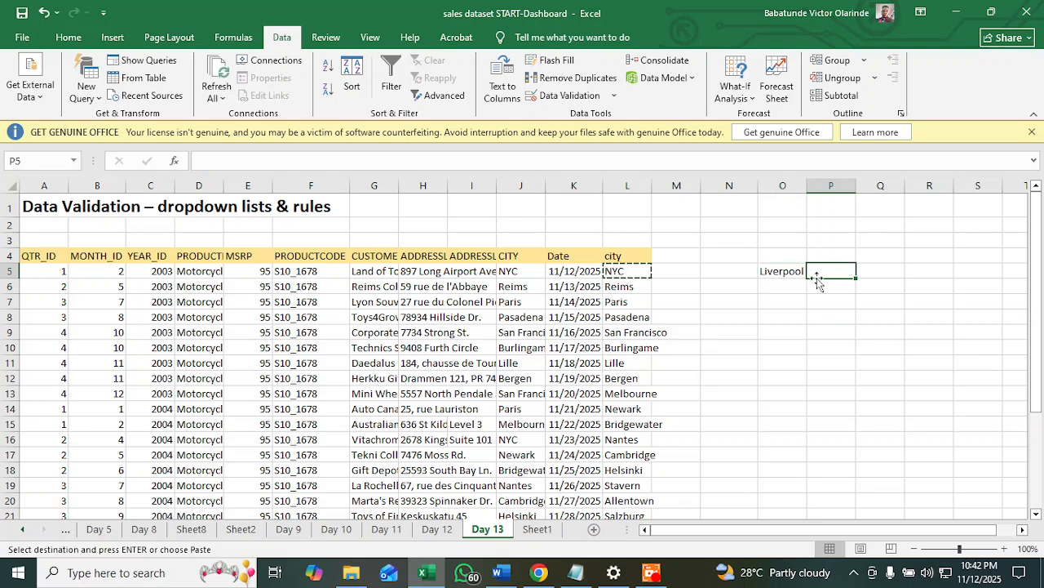
pyautogui.click(776, 272)
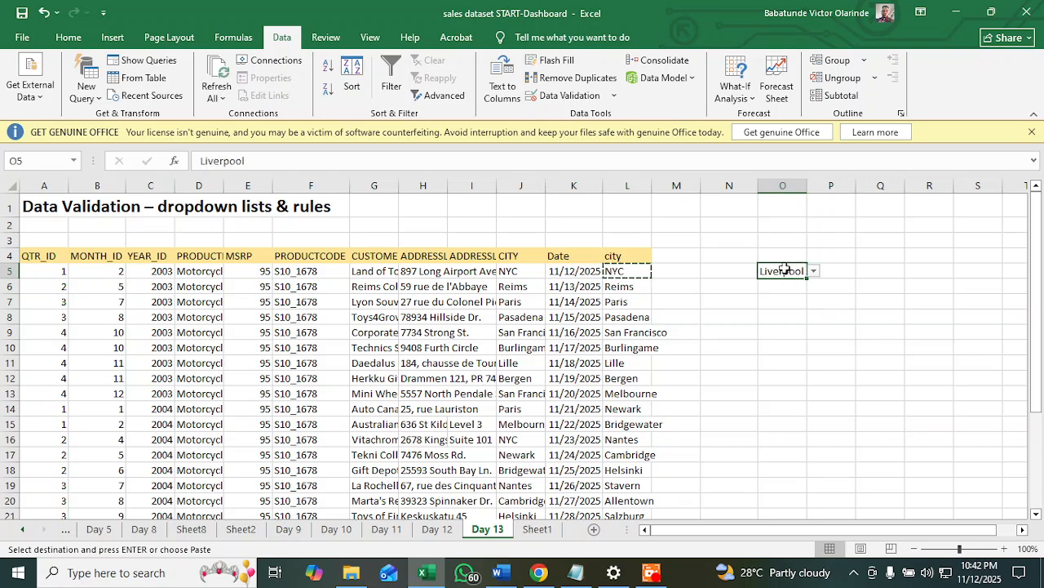
pyautogui.click(828, 267)
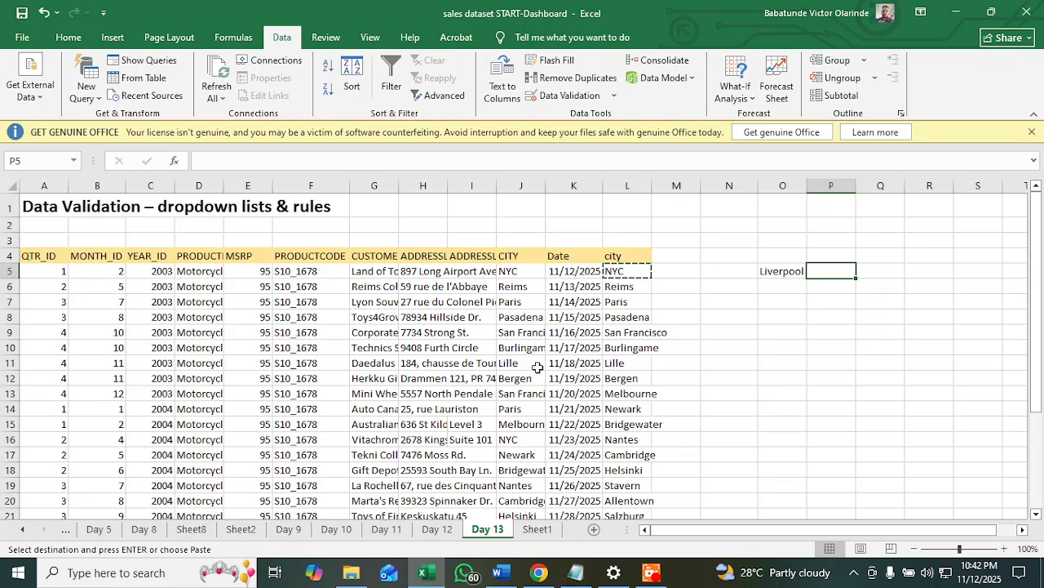
pyautogui.scroll(-3, 578, 372)
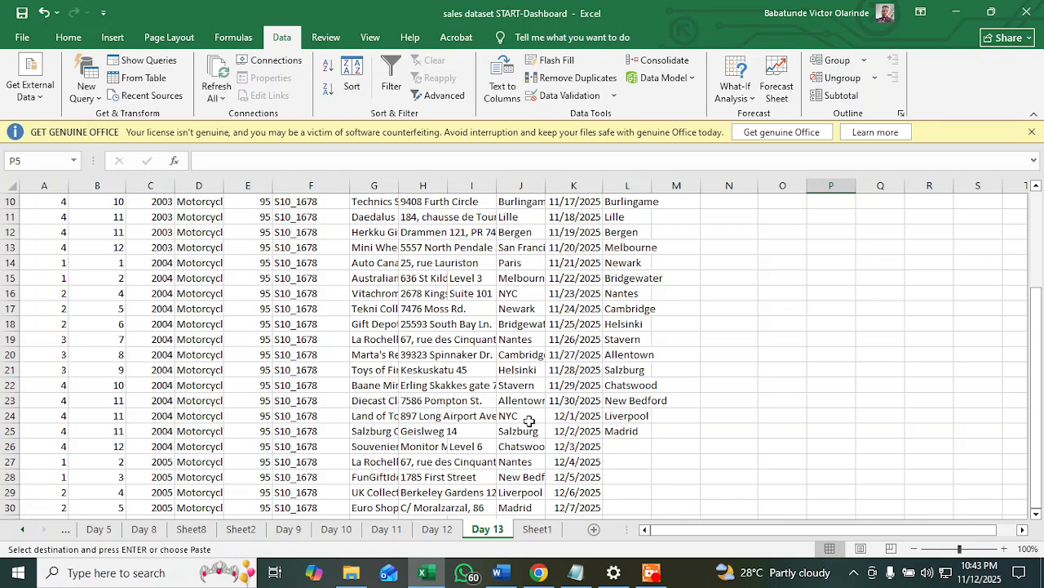
pyautogui.click(413, 416)
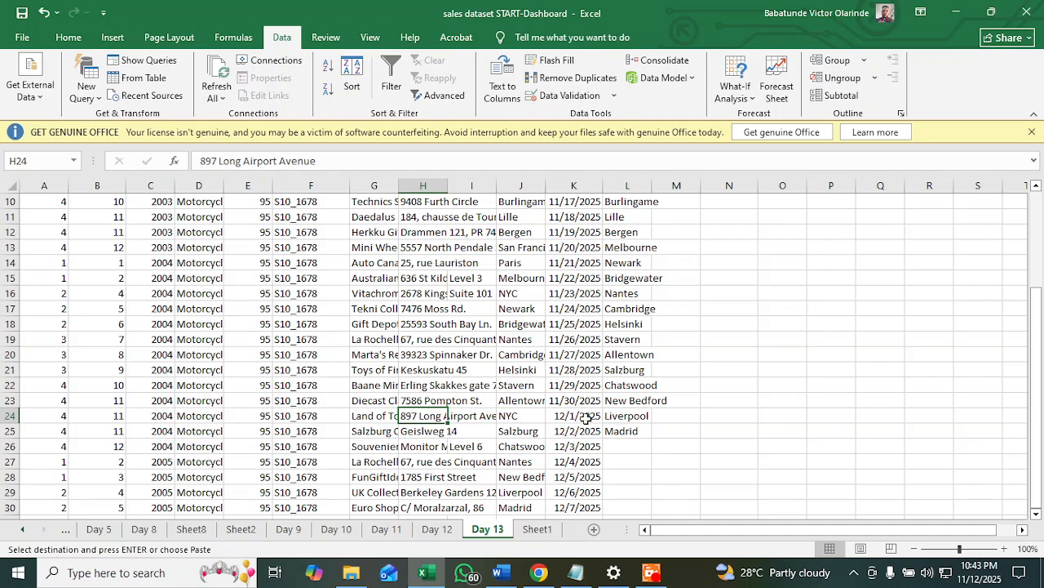
pyautogui.scroll(3, 635, 414)
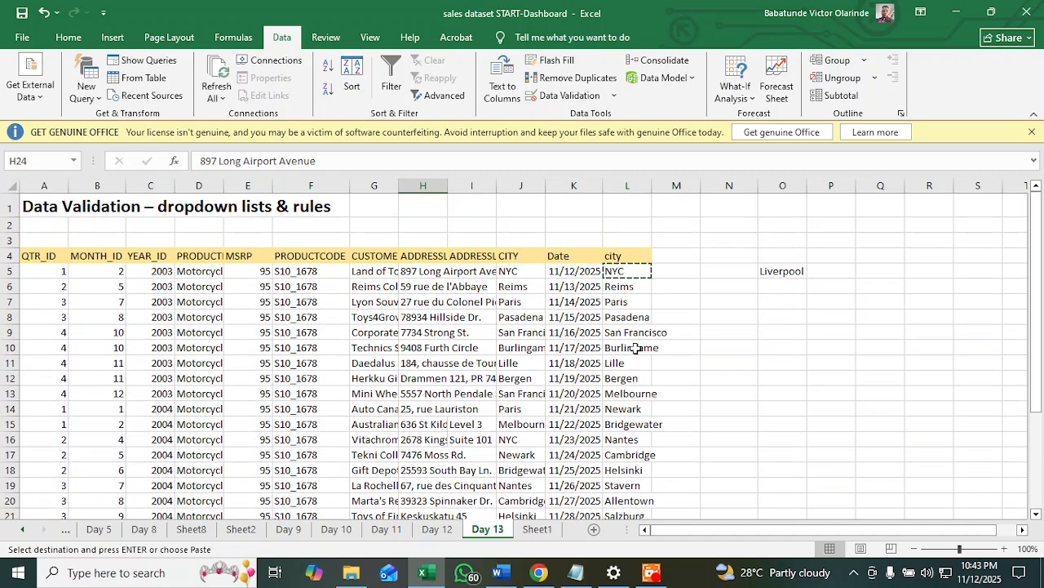
pyautogui.scroll(-3, 630, 475)
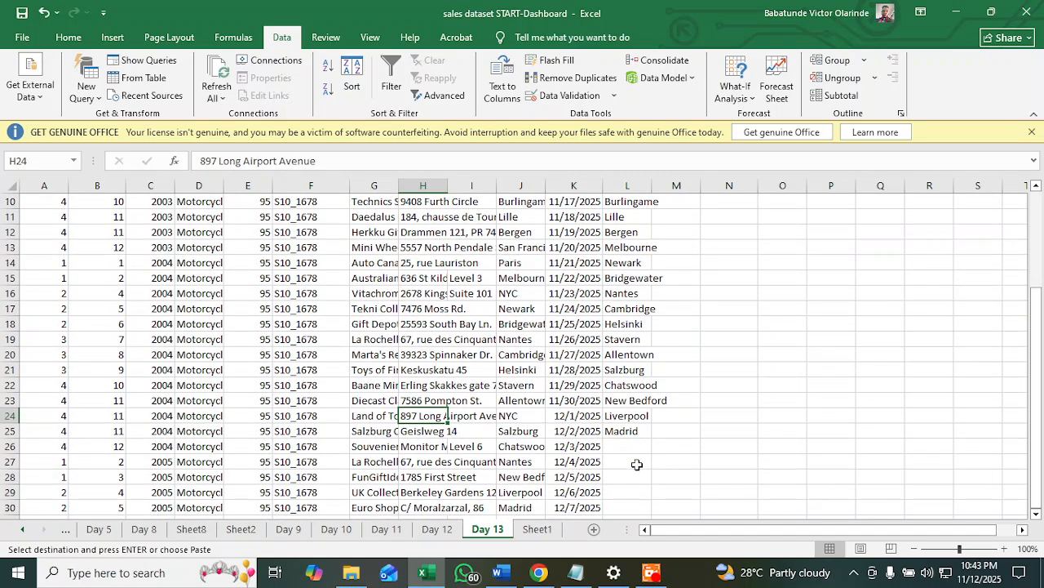
pyautogui.scroll(3, 646, 405)
# Choose Helsinki from the city dropdown in cell O5 and deselect the cell
pyautogui.click(786, 276)
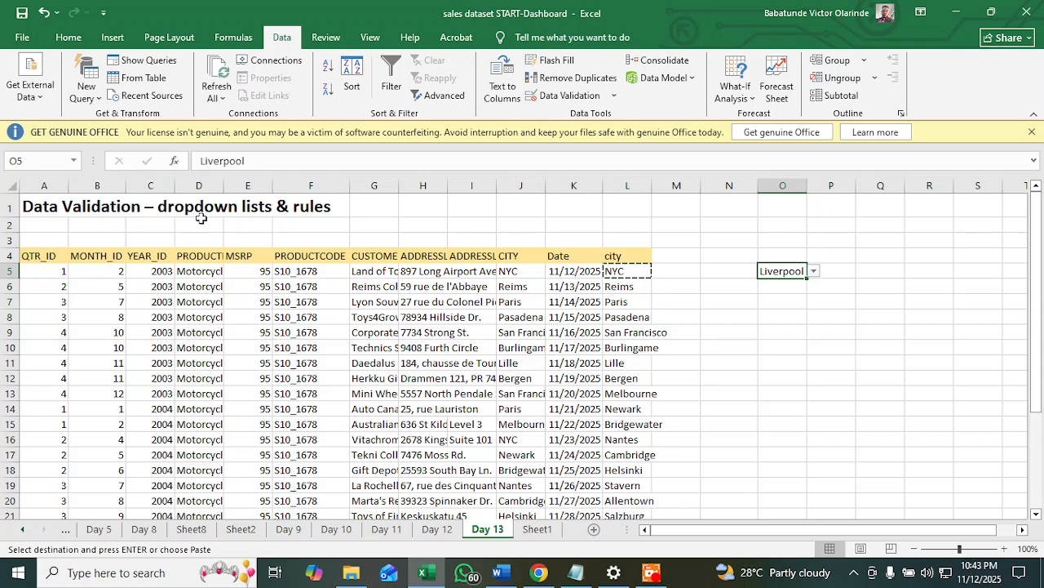
pyautogui.click(814, 272)
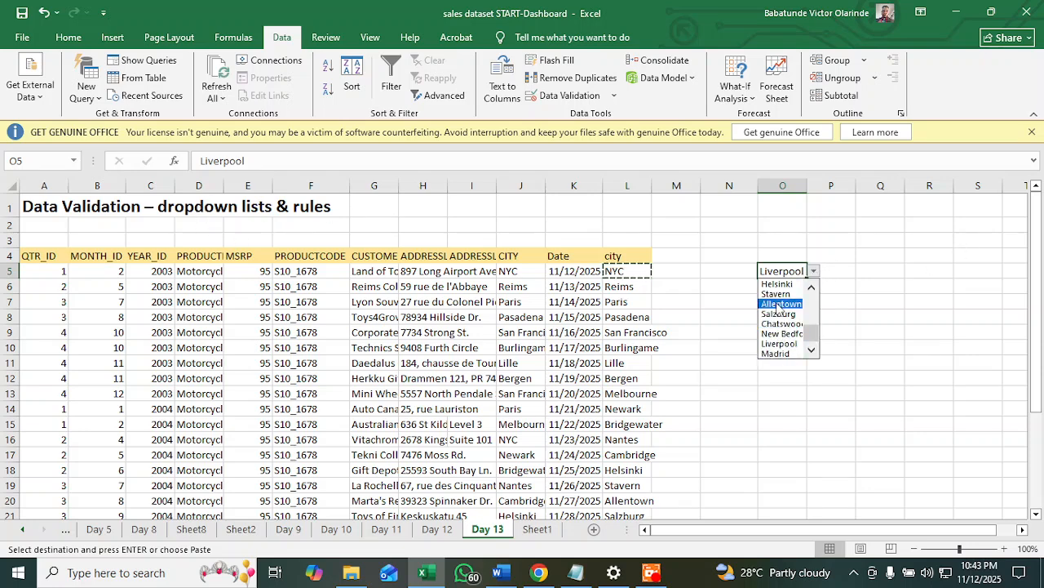
pyautogui.click(777, 284)
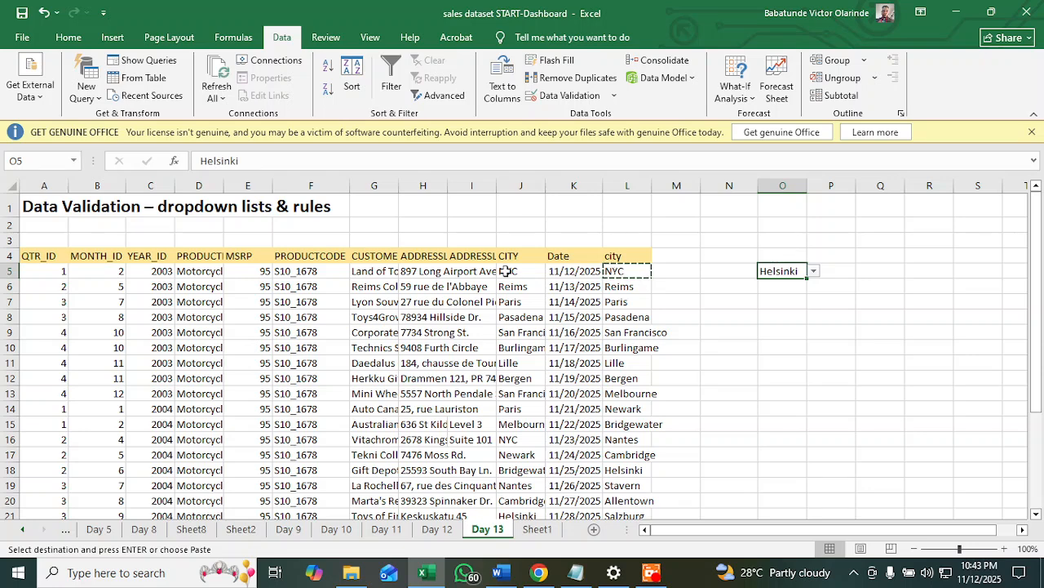
pyautogui.click(370, 301)
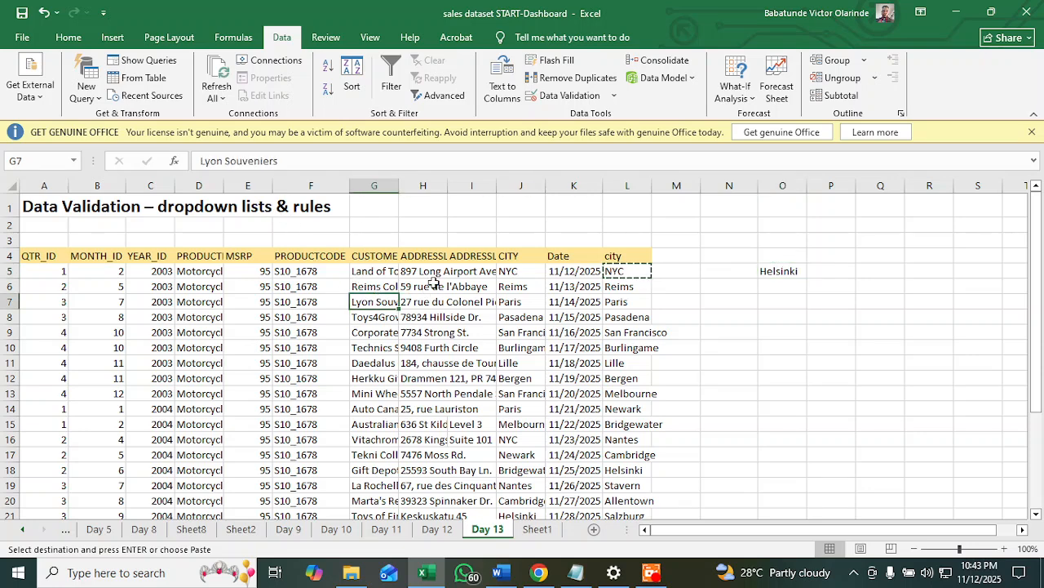
# Test the month rule by trying to enter 0 in MONTH_ID cell B6, and cancel the entry
pyautogui.click(106, 288)
pyautogui.write('0')
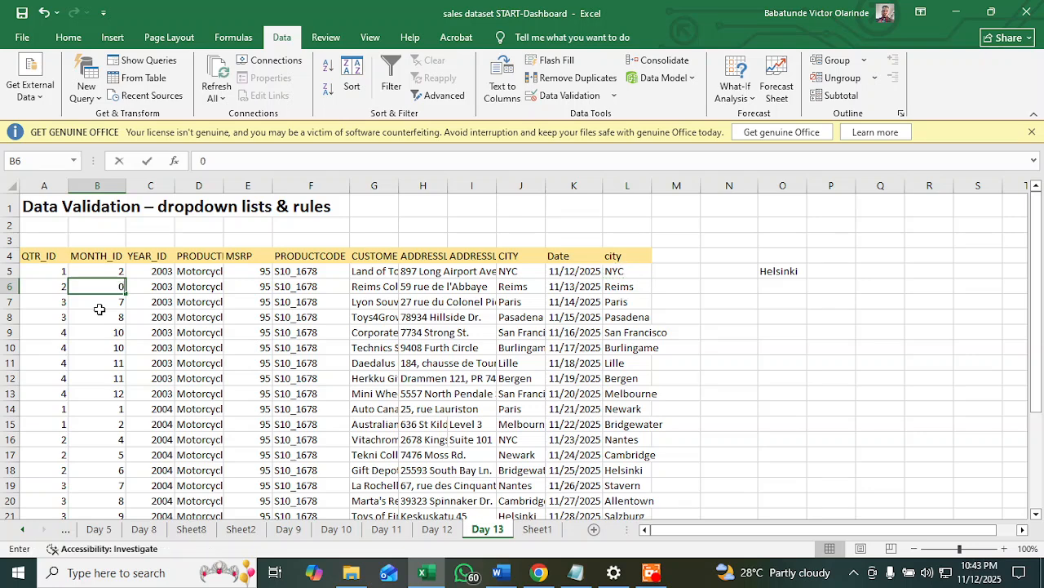
pyautogui.press('Return')
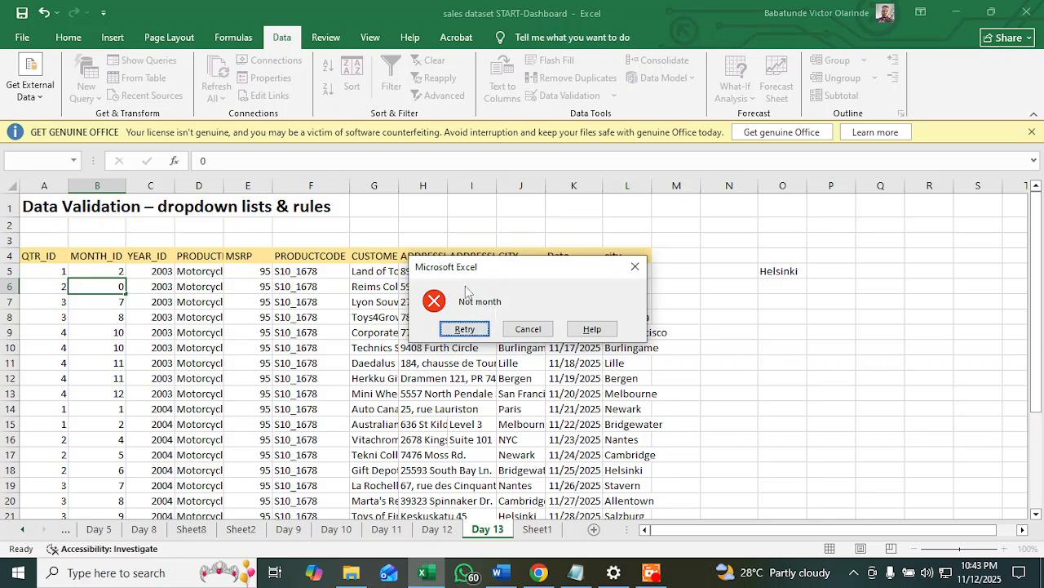
pyautogui.click(527, 333)
pyautogui.moveTo(123, 335); pyautogui.dragTo(155, 333)
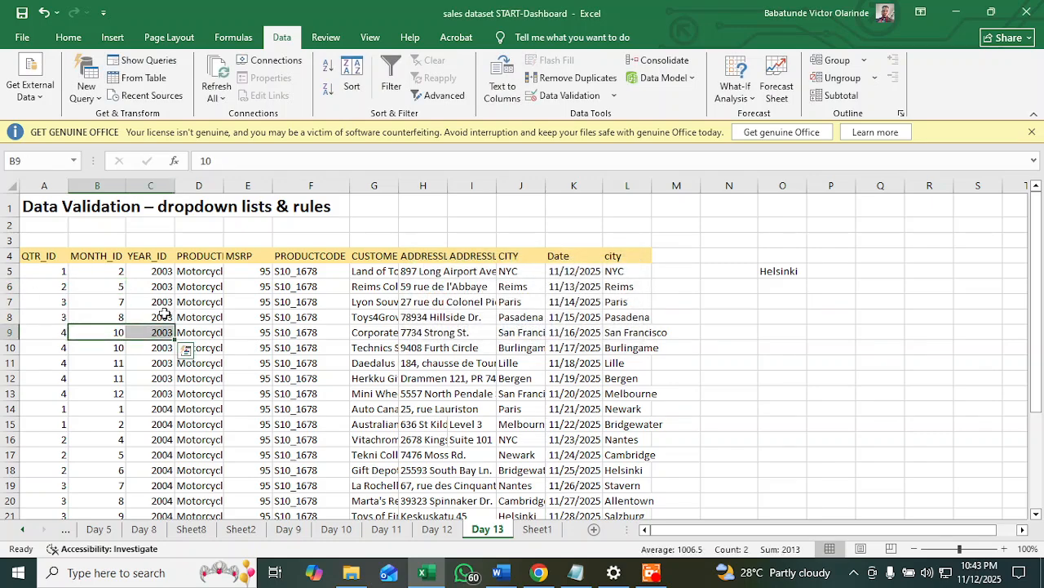
# Switch to the Word notes, review the number range, date restriction and dropdown list examples, and return to the Excel workbook
pyautogui.click(501, 572)
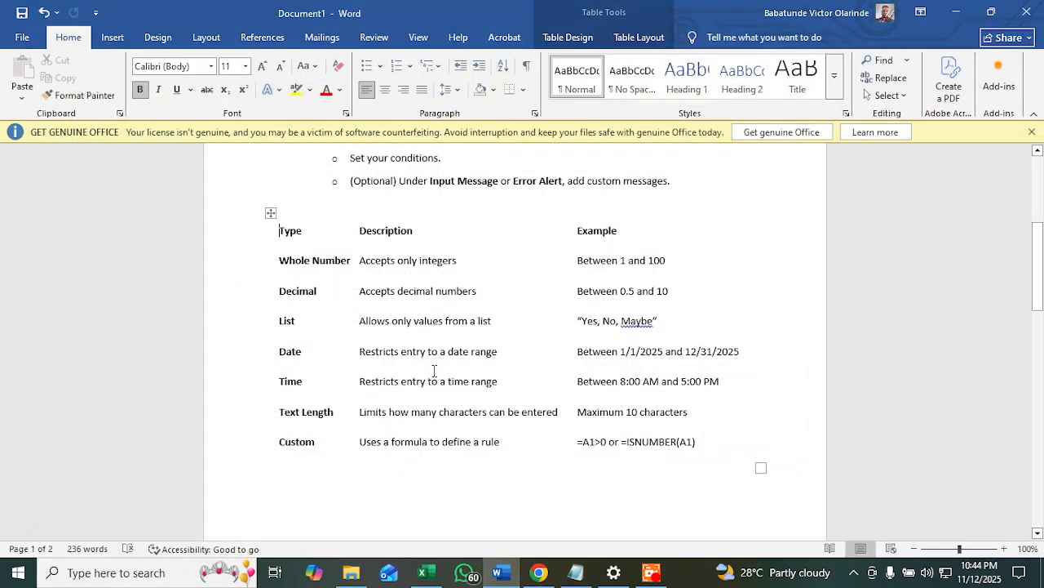
pyautogui.scroll(-8, 434, 370)
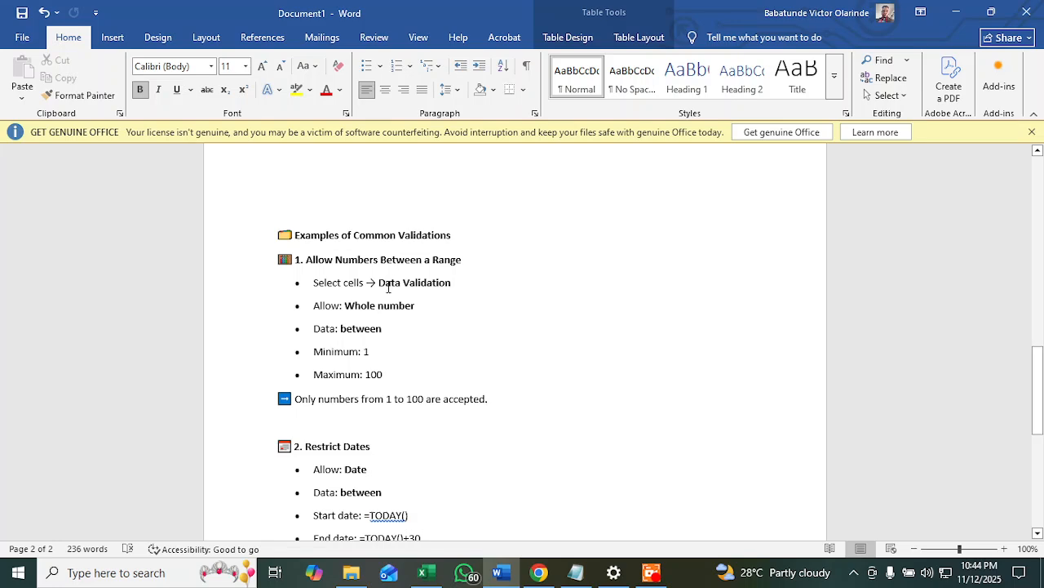
pyautogui.scroll(-1, 397, 329)
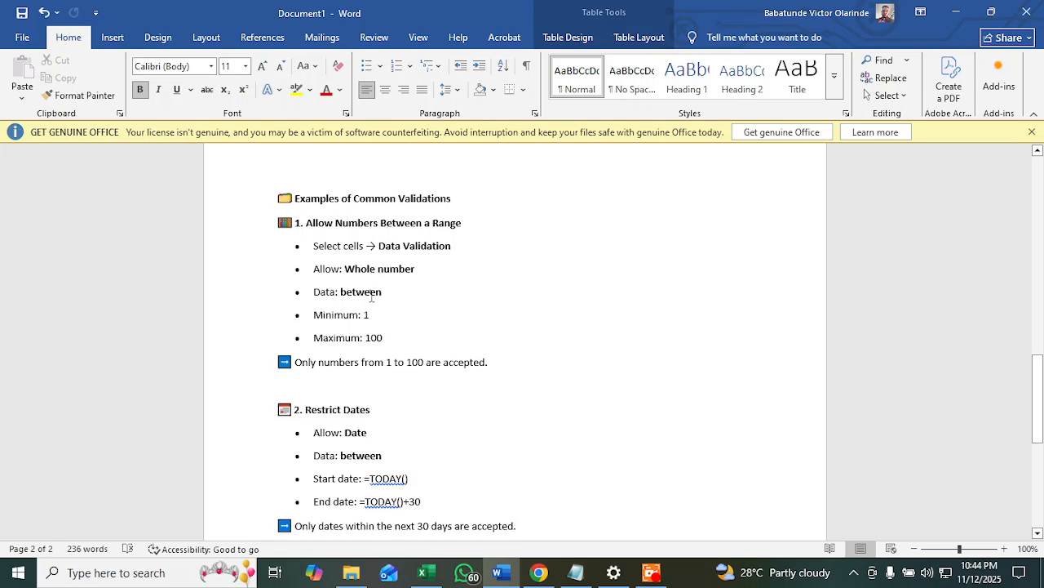
pyautogui.scroll(-3, 363, 341)
pyautogui.scroll(-4, 378, 364)
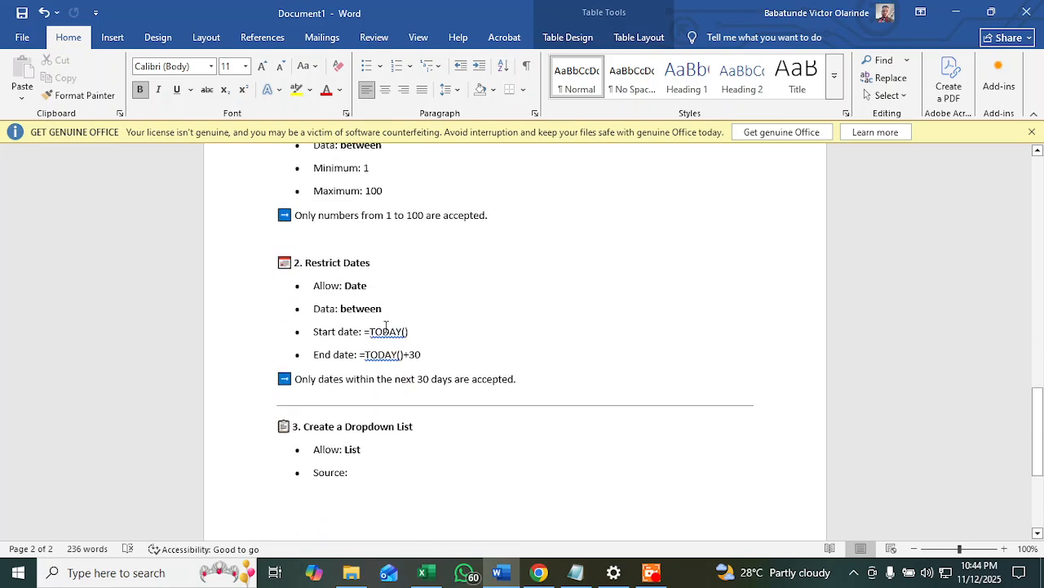
pyautogui.scroll(20, 397, 329)
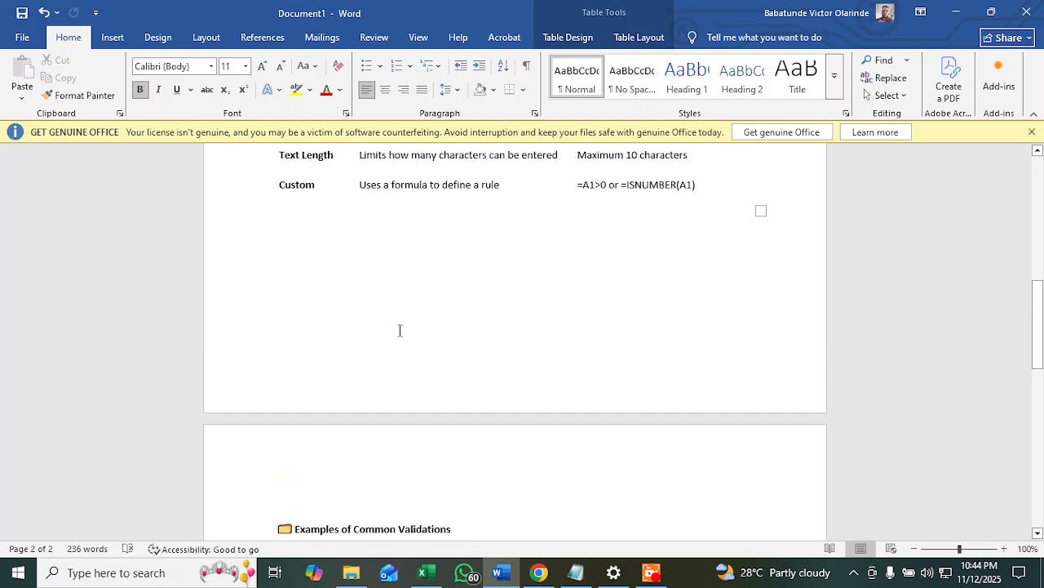
pyautogui.click(513, 573)
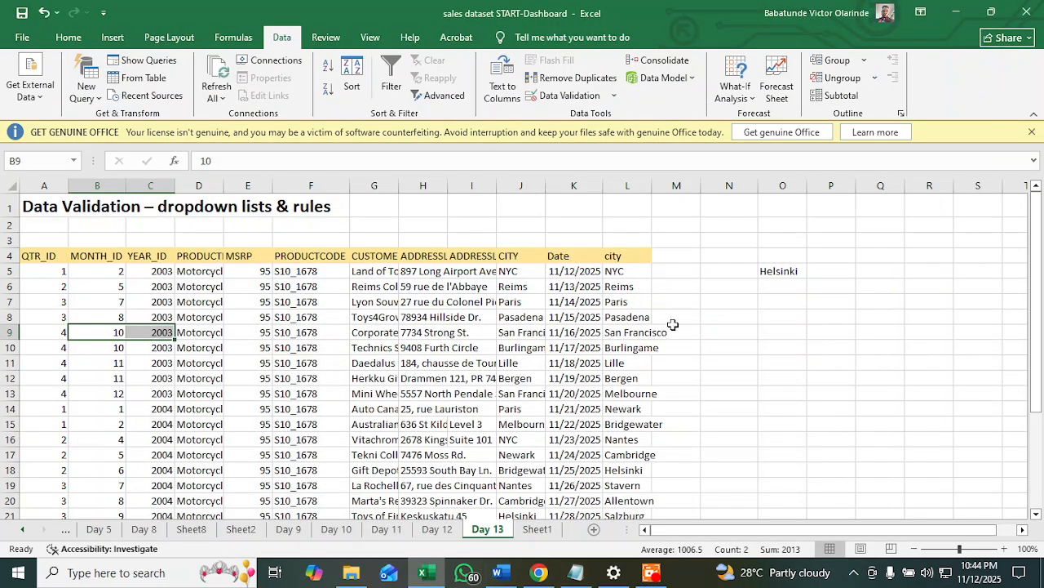